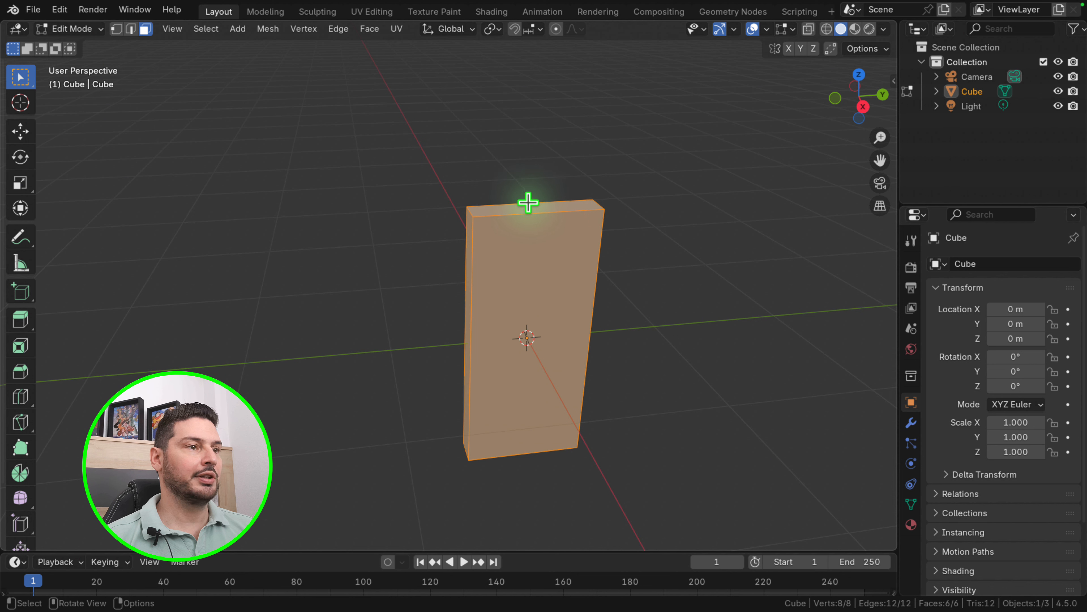
# Duplicate the top face of the tall box and leave the copy in place
pyautogui.click(523, 208)
pyautogui.scroll(-2, 527, 214)
pyautogui.scroll(1, 539, 214)
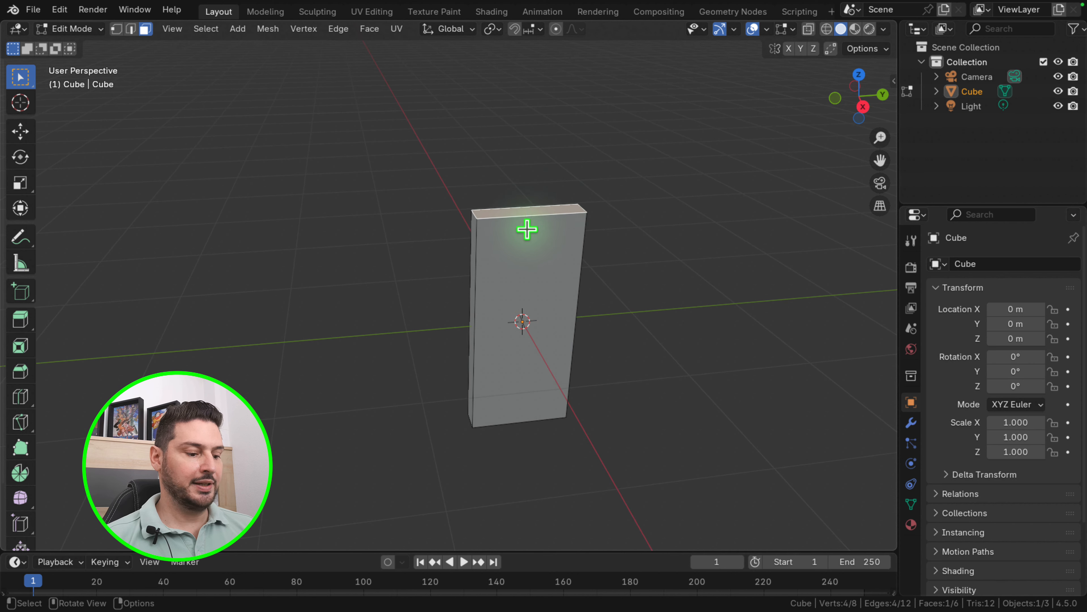
pyautogui.scroll(-2, 527, 229)
pyautogui.scroll(2, 538, 220)
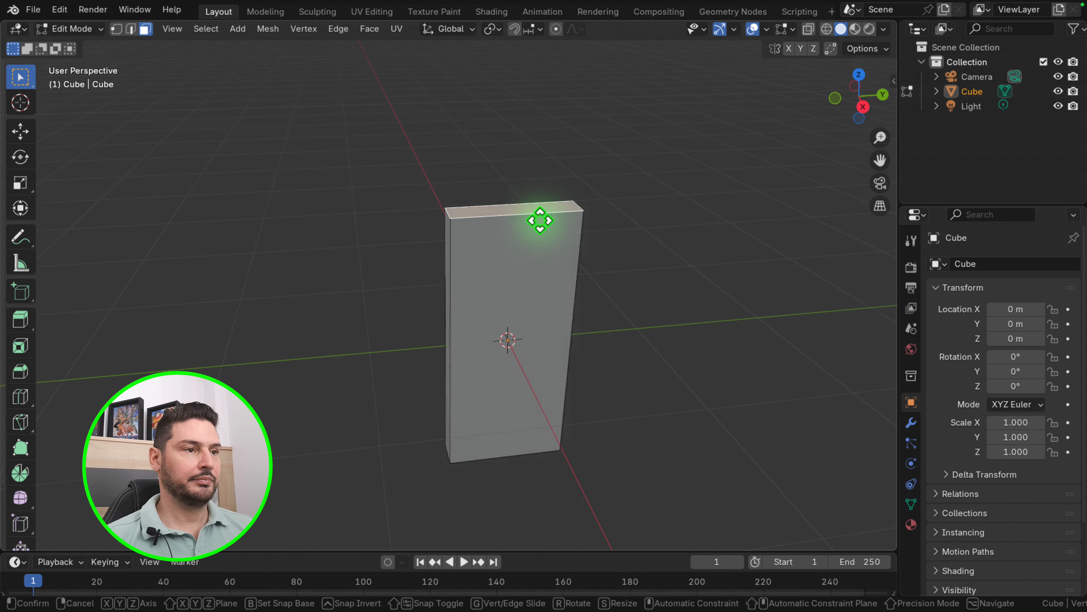
pyautogui.hotkey('shift', 'd')
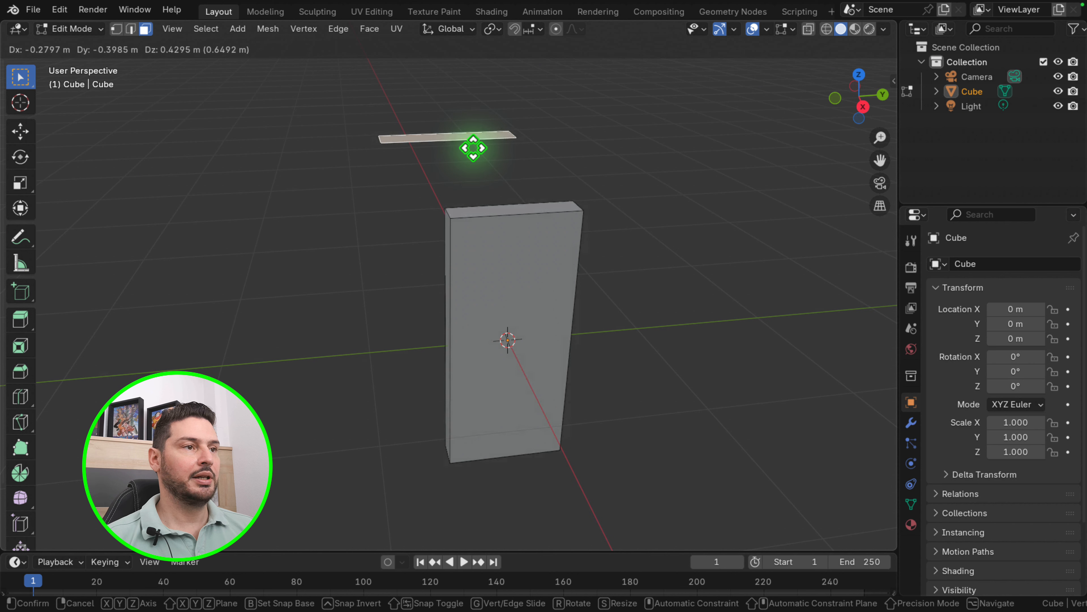
pyautogui.rightClick(505, 164)
pyautogui.scroll(-1, 507, 229)
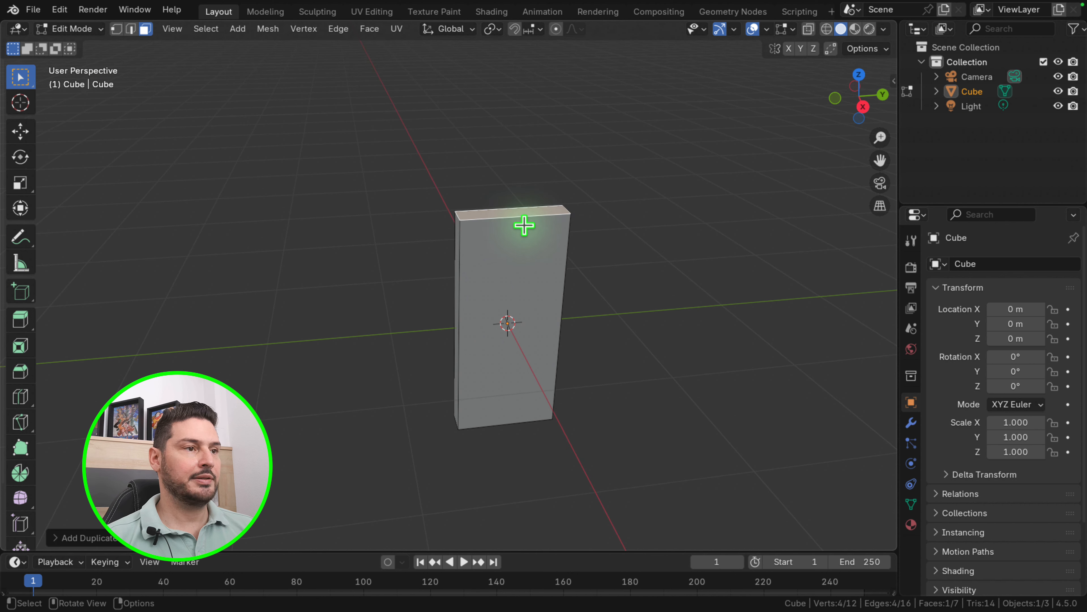
# Scale the duplicated top face beyond the box's edges and extrude it upward about 0.33 m to form a cap
pyautogui.press('s')
pyautogui.click(535, 228)
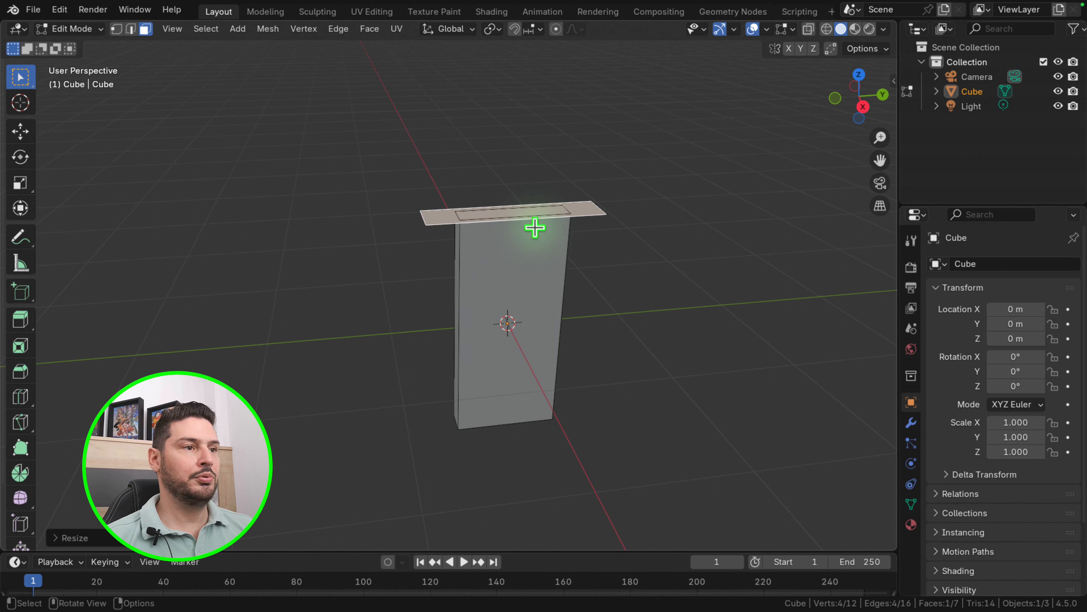
pyautogui.press('e')
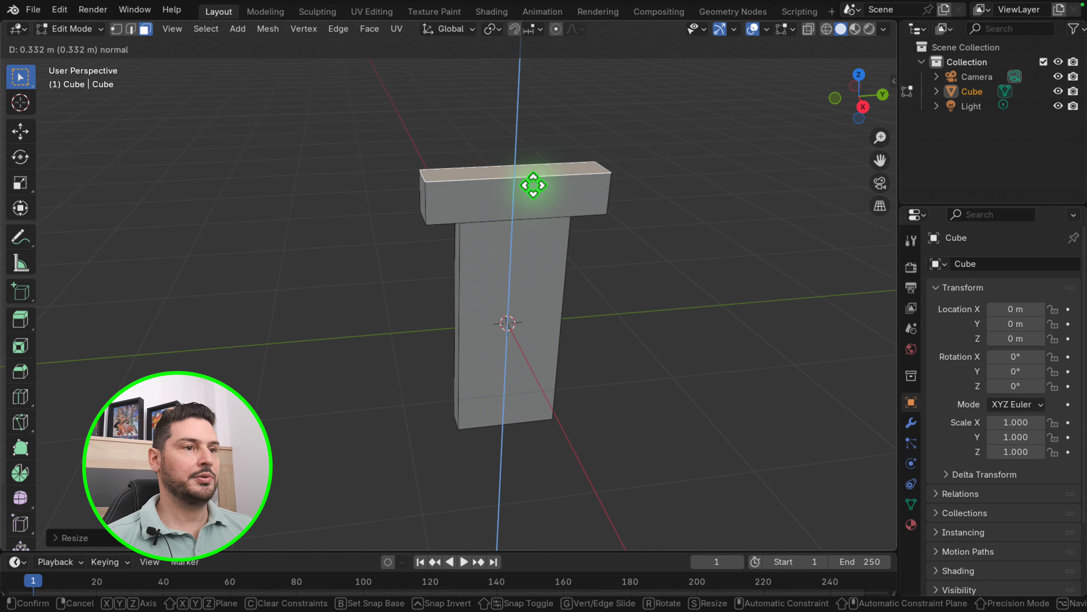
pyautogui.click(532, 183)
# Add 9 evenly spaced horizontal loop cuts along the shaft below the cap
pyautogui.moveTo(531, 182)
pyautogui.mouseDown(button='middle')
pyautogui.moveTo(427, 190)
pyautogui.moveTo(501, 196)
pyautogui.moveTo(521, 216)
pyautogui.moveTo(542, 197)
pyautogui.moveTo(518, 198)
pyautogui.mouseUp(button='middle')
pyautogui.scroll(-3, 426, 186)
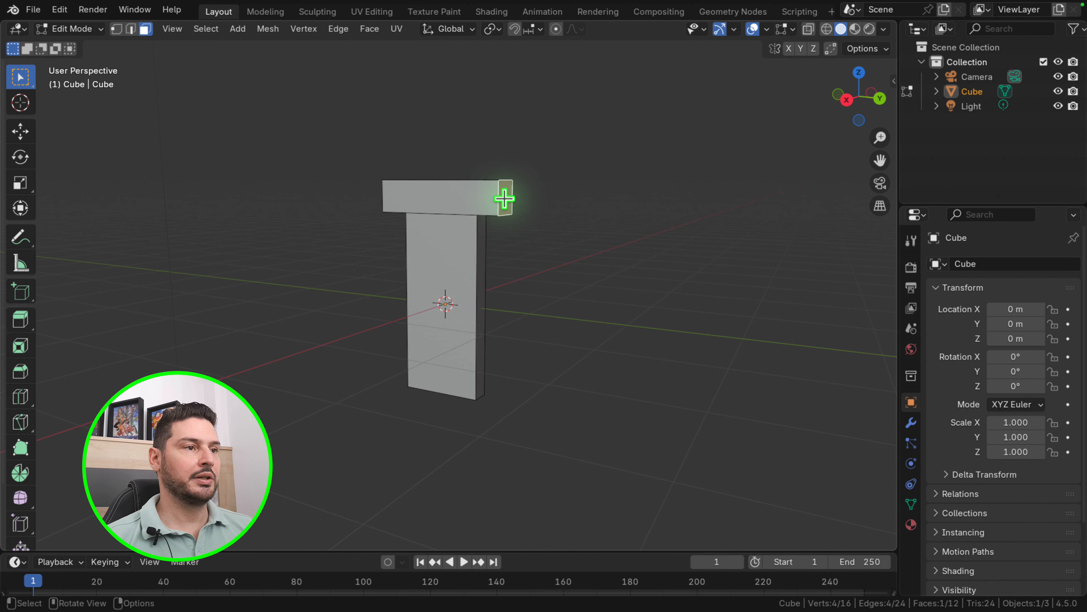
pyautogui.moveTo(438, 304); pyautogui.dragTo(503, 270, button='middle')
pyautogui.scroll(-2, 503, 269)
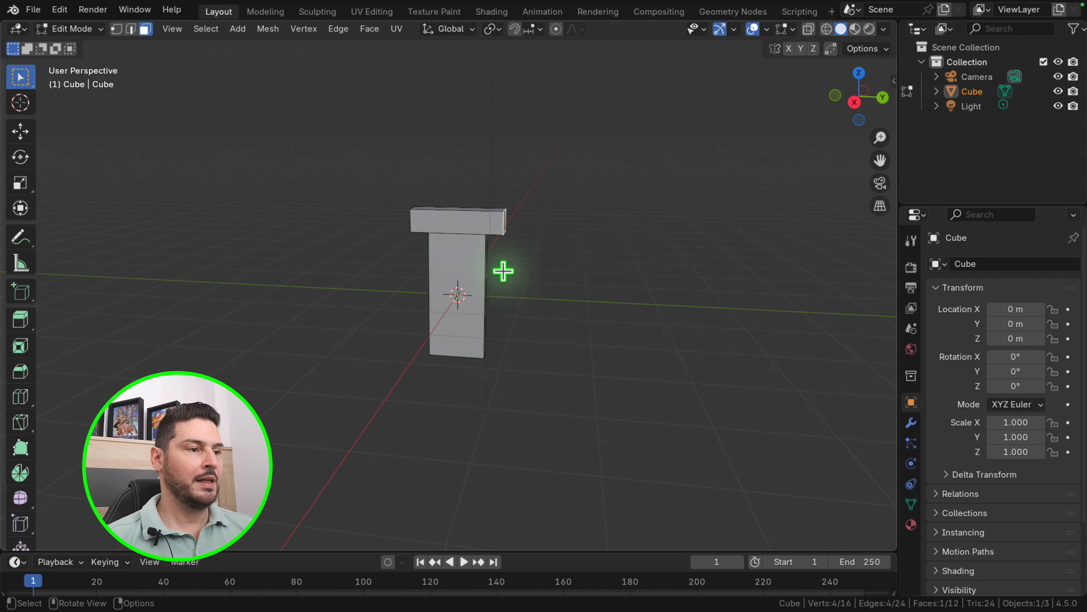
pyautogui.scroll(4, 438, 310)
pyautogui.moveTo(438, 310); pyautogui.dragTo(468, 313, button='middle')
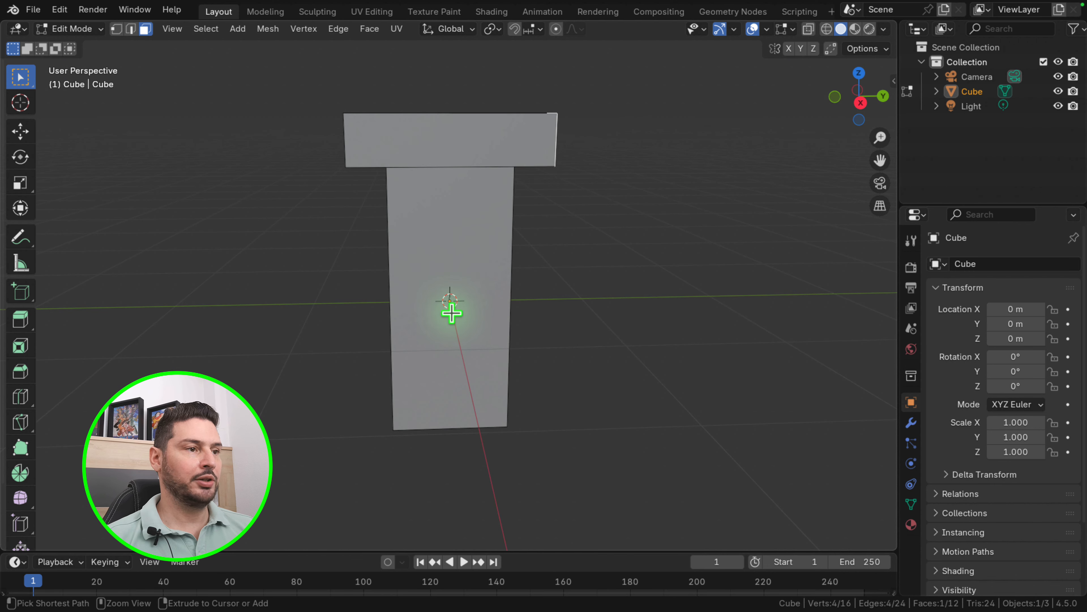
pyautogui.hotkey('ctrl', 'r')
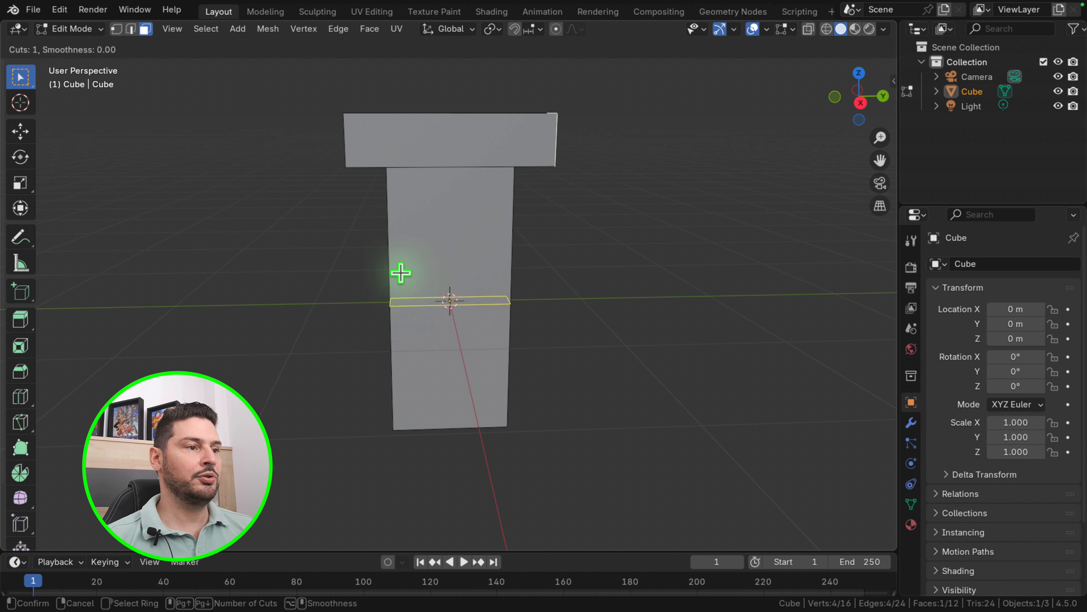
pyautogui.scroll(1, 400, 273)
pyautogui.scroll(6, 401, 273)
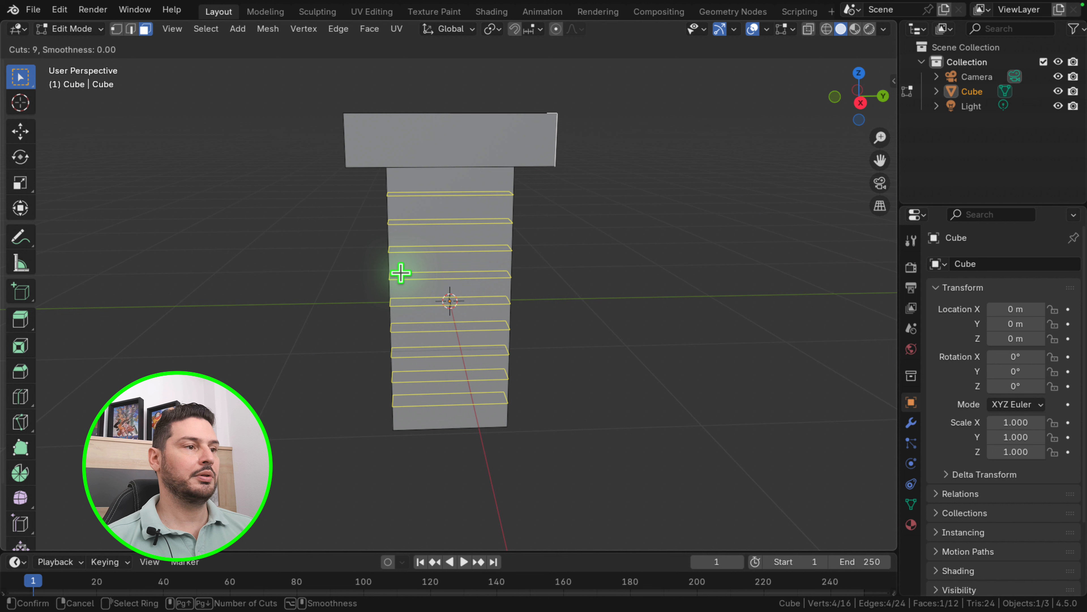
pyautogui.click(400, 273)
pyautogui.rightClick(401, 273)
# Try to move the nine new edge loops together along the global Z axis
pyautogui.moveTo(386, 280); pyautogui.dragTo(479, 278, button='middle')
pyautogui.scroll(1, 469, 285)
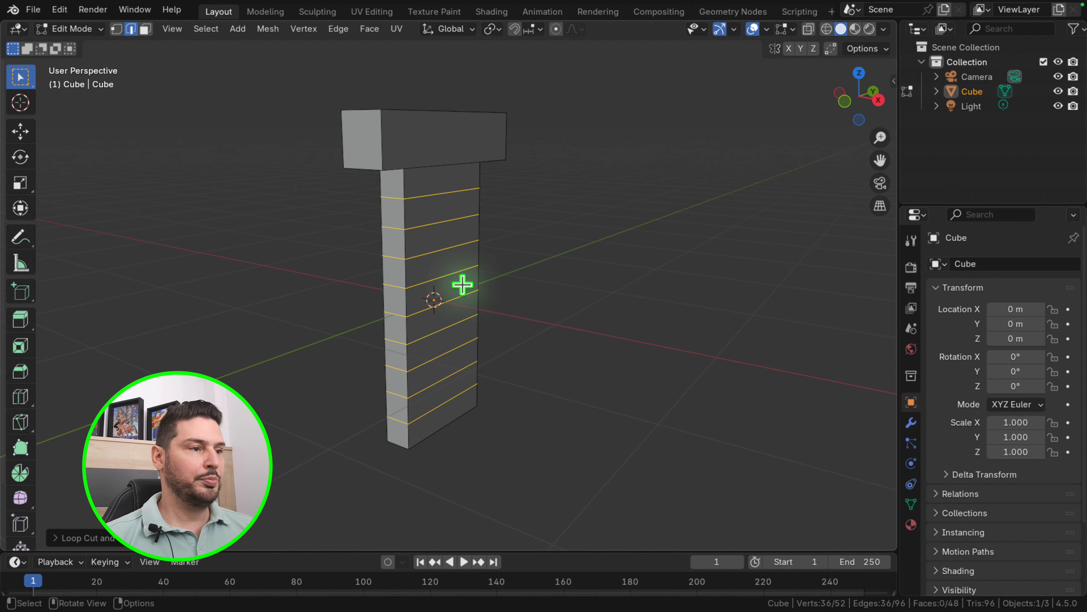
pyautogui.press('g')
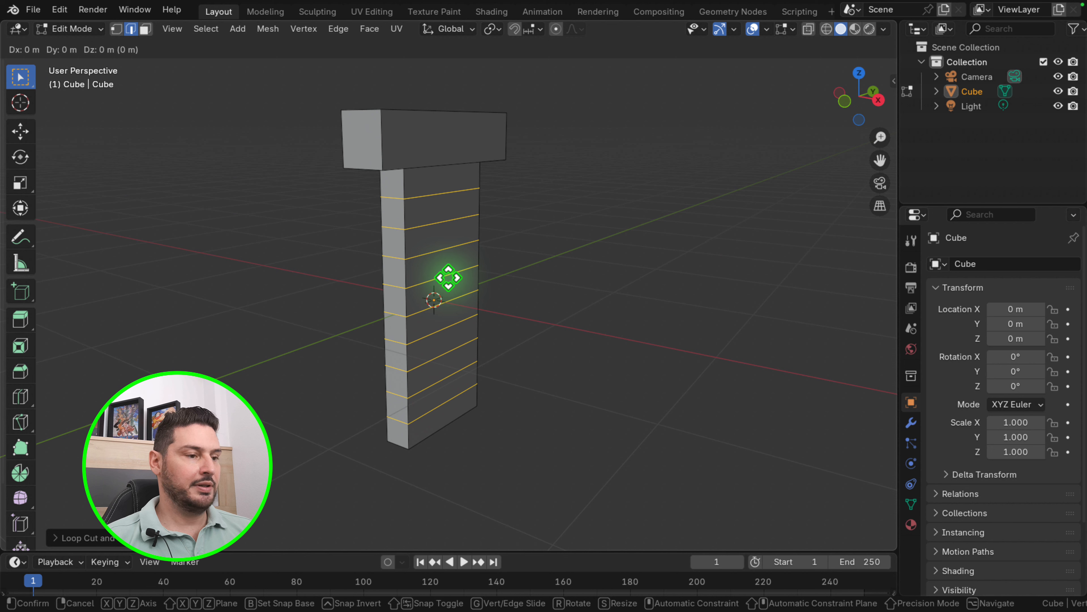
pyautogui.press('z')
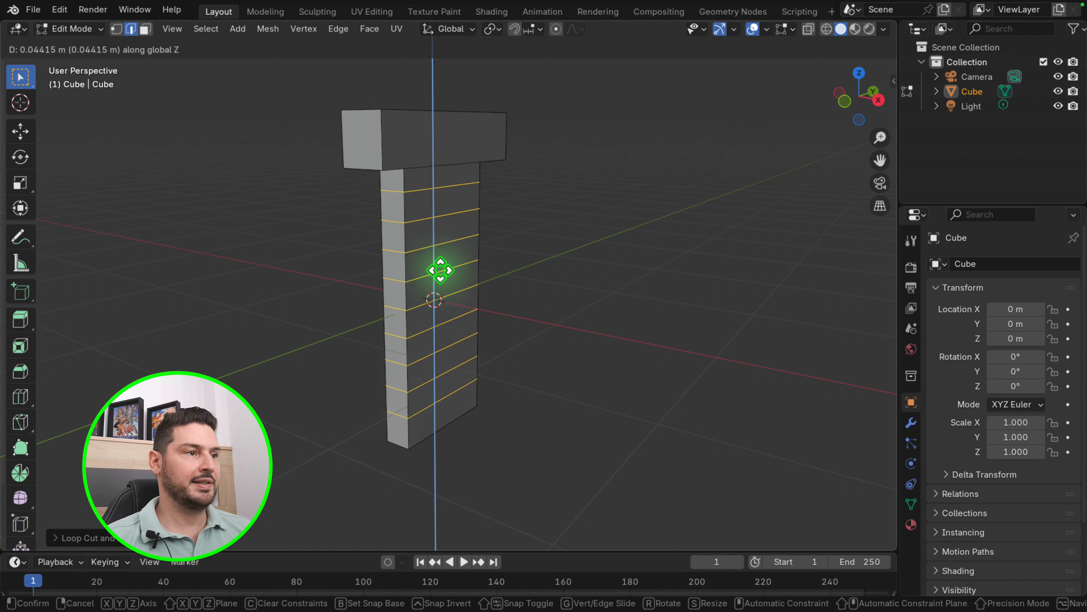
pyautogui.click(432, 279)
pyautogui.scroll(1, 439, 286)
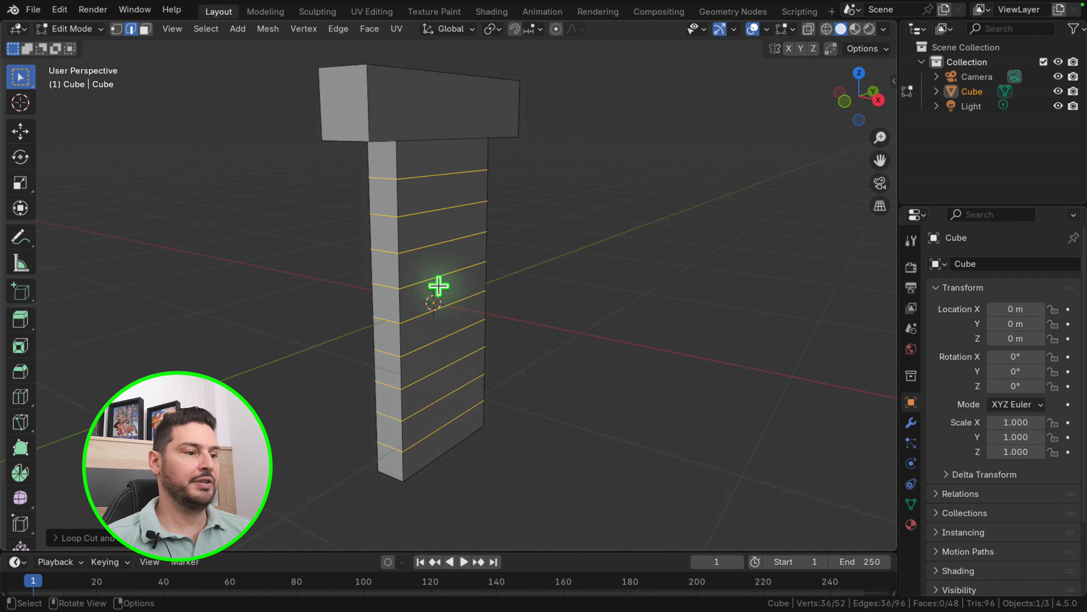
pyautogui.moveTo(439, 286); pyautogui.dragTo(410, 356, button='middle')
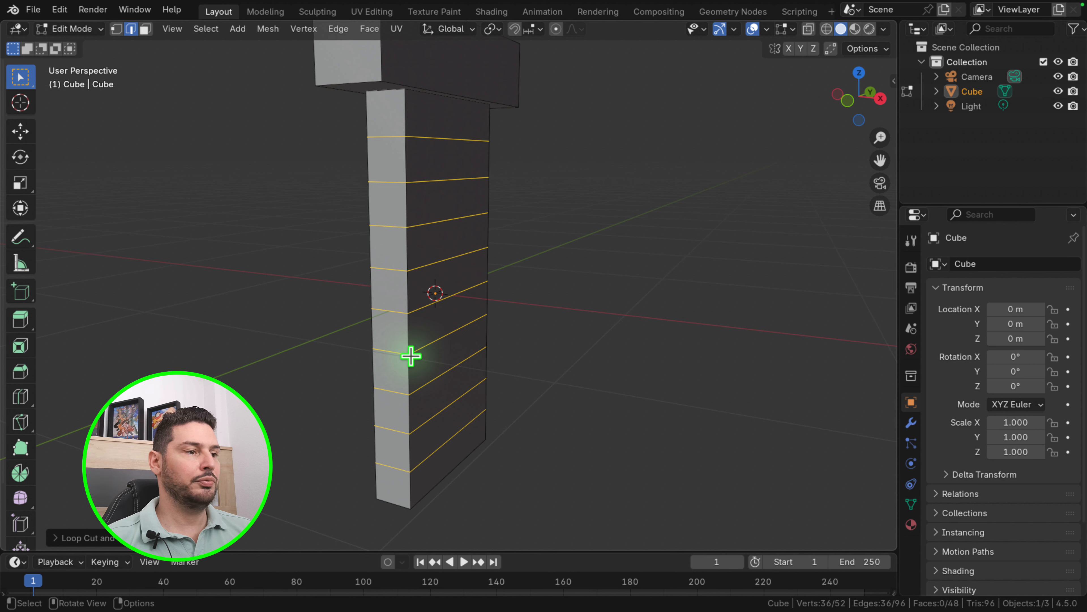
# Try to edge-slide all nine edge loops along the shaft
pyautogui.press('g')
pyautogui.press('g')
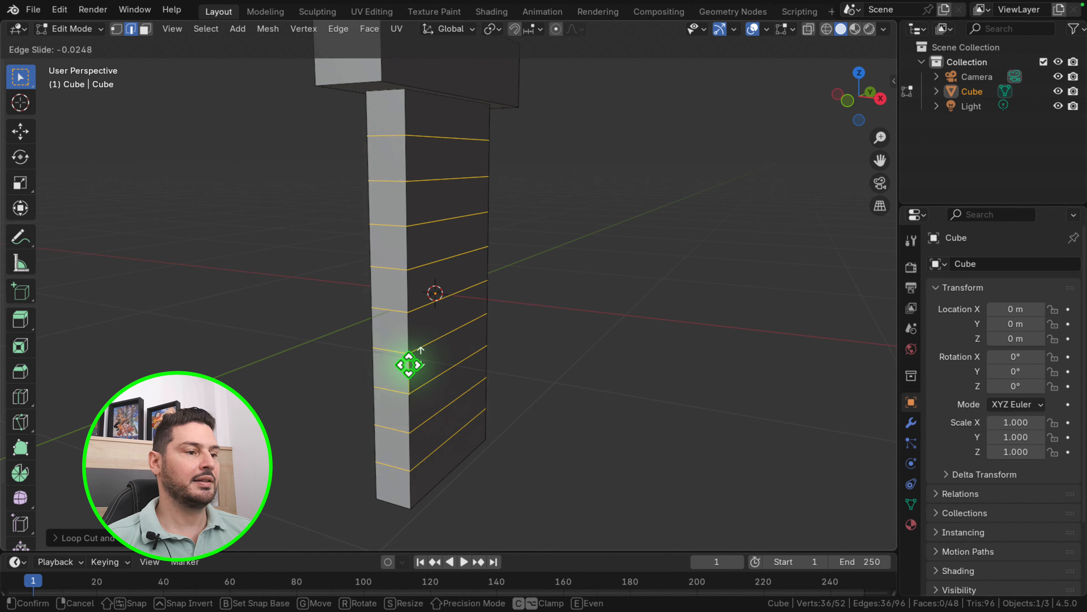
pyautogui.rightClick(409, 363)
# Select only the lowest edge loop of the shaft and try to edge-slide it downward past the shaft's end
pyautogui.scroll(-3, 459, 460)
pyautogui.scroll(4, 450, 468)
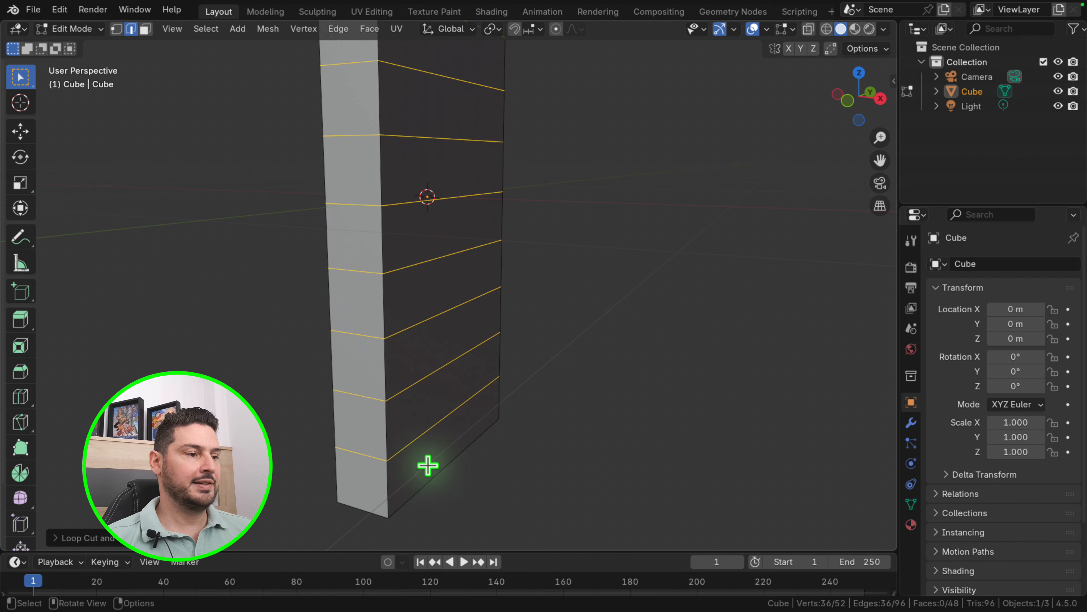
pyautogui.keyDown('alt'); pyautogui.click(418, 442); pyautogui.keyUp('alt')
pyautogui.scroll(-5, 428, 450)
pyautogui.moveTo(456, 462); pyautogui.dragTo(447, 396, button='middle')
pyautogui.scroll(2, 448, 394)
pyautogui.press('g')
pyautogui.press('g')
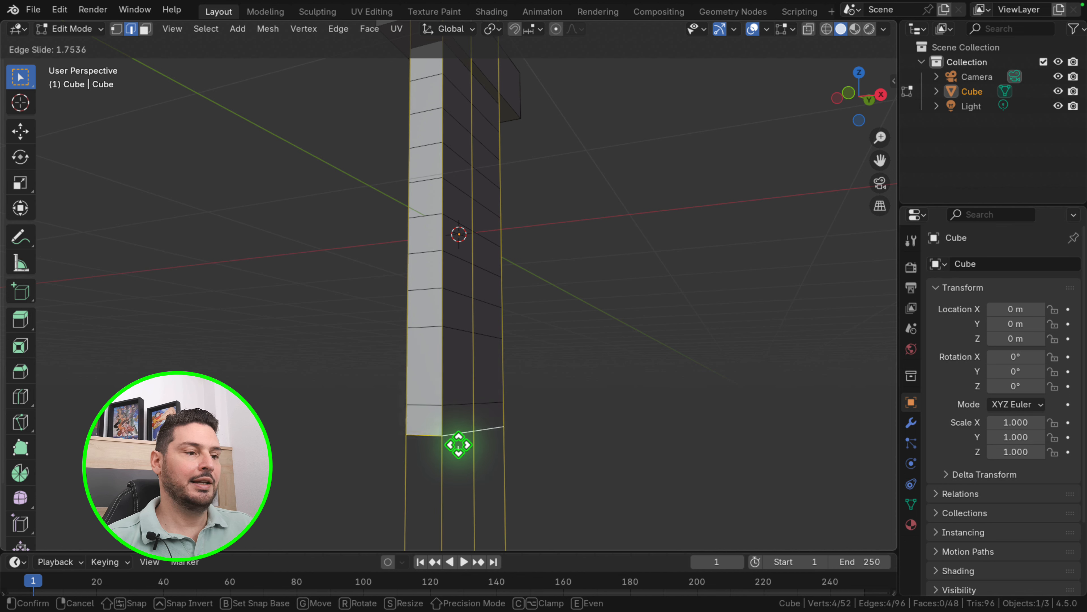
pyautogui.click(454, 464)
# Switch the mesh selection mode to faces
pyautogui.scroll(-4, 459, 454)
pyautogui.moveTo(461, 449); pyautogui.dragTo(434, 388, button='middle')
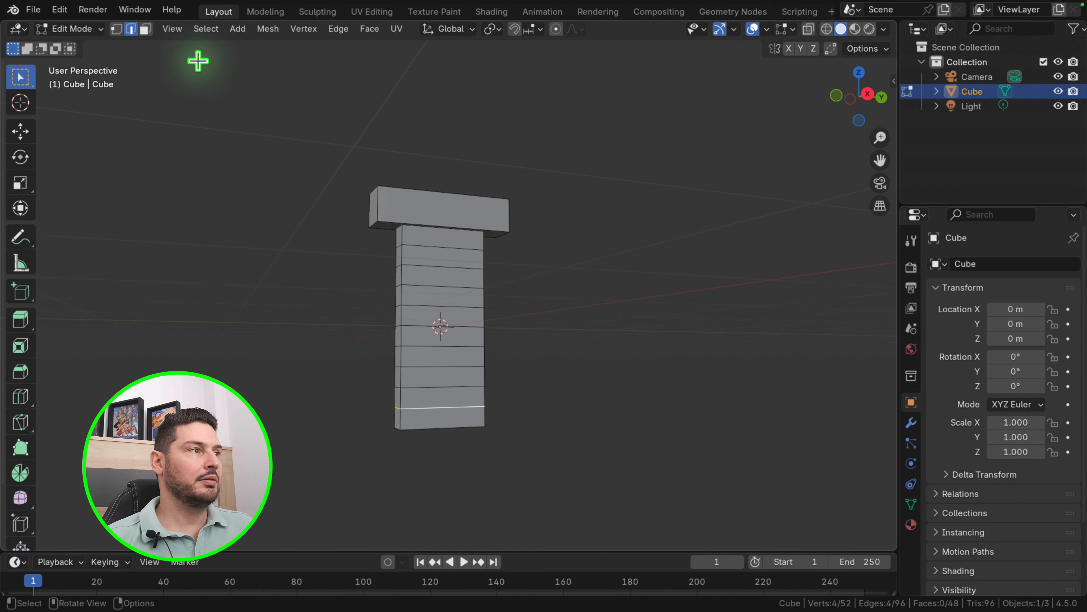
pyautogui.click(146, 29)
pyautogui.scroll(1, 435, 269)
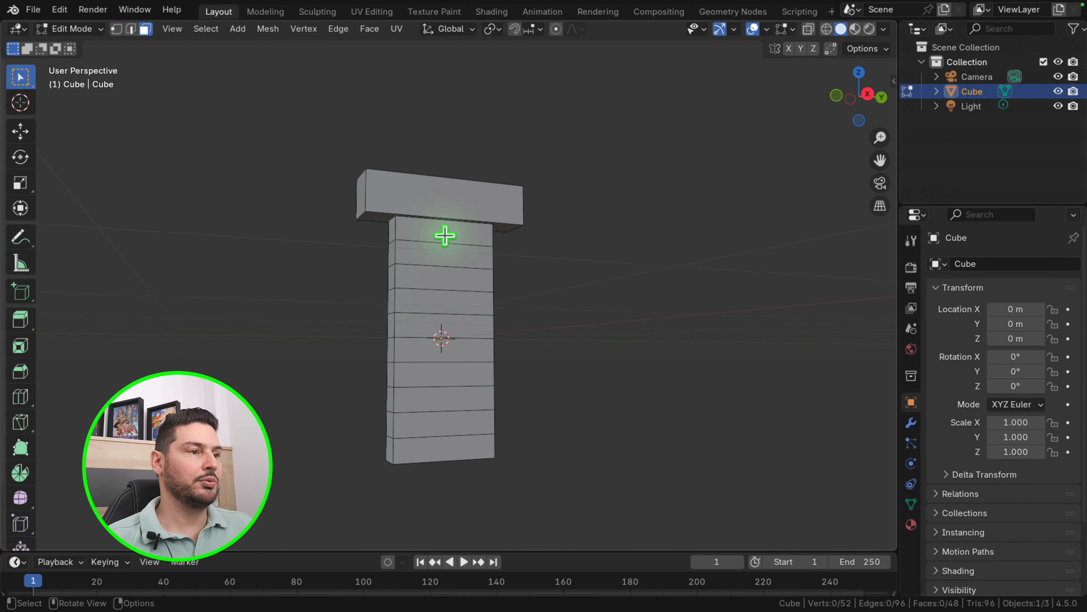
# Select the top four faces on the shaft's front side one by one, and clear the selection
pyautogui.click(443, 233)
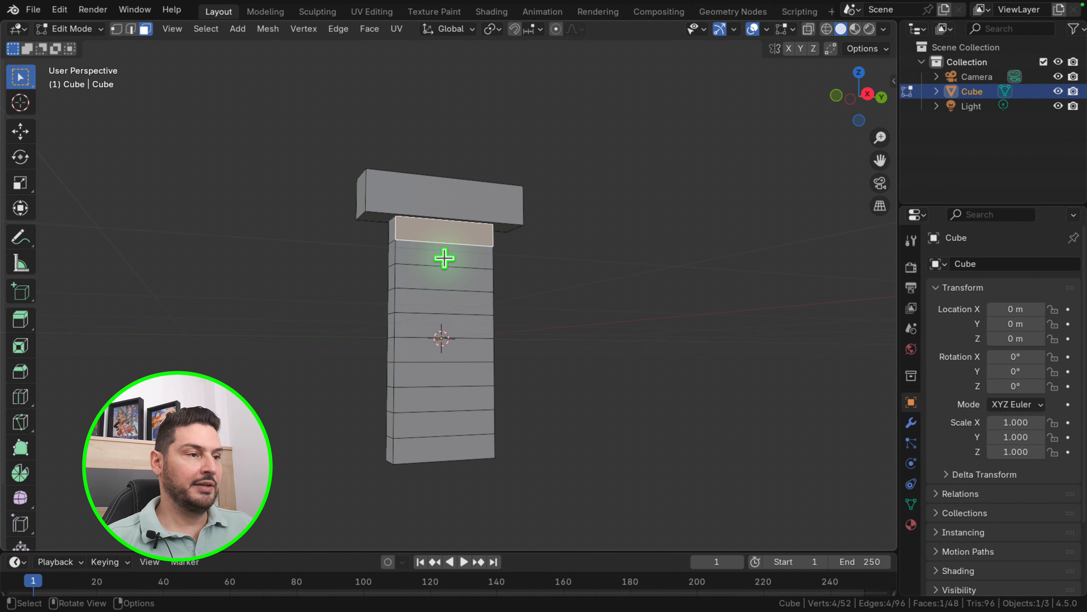
pyautogui.keyDown('shift'); pyautogui.click(448, 254); pyautogui.keyUp('shift')
pyautogui.keyDown('shift'); pyautogui.click(448, 279); pyautogui.keyUp('shift')
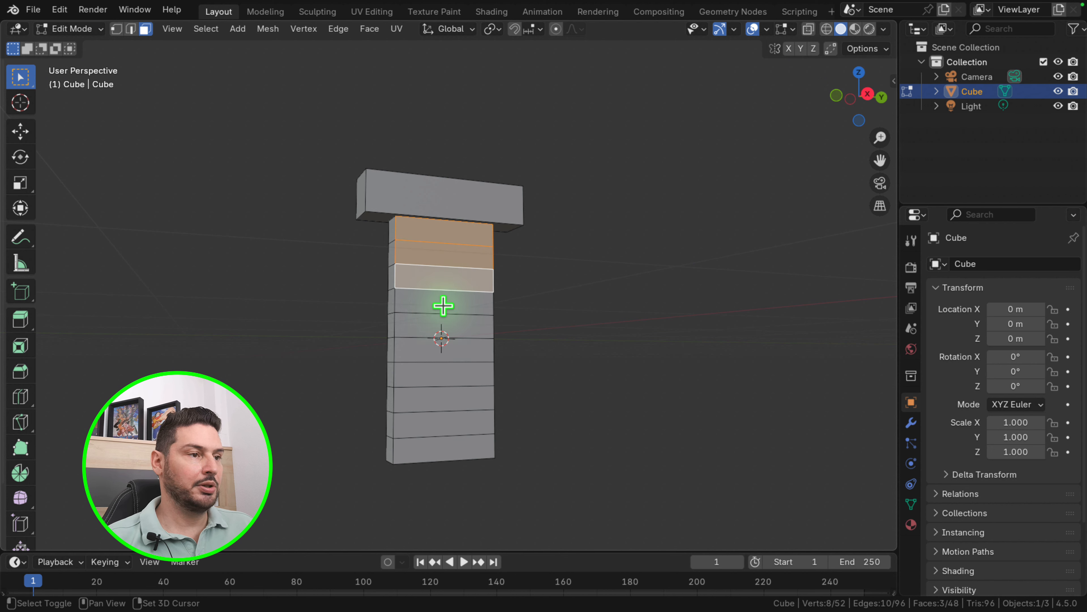
pyautogui.keyDown('shift'); pyautogui.click(444, 305); pyautogui.keyUp('shift')
pyautogui.scroll(-2, 483, 273)
pyautogui.moveTo(474, 284); pyautogui.dragTo(470, 295, button='middle')
pyautogui.click(561, 293)
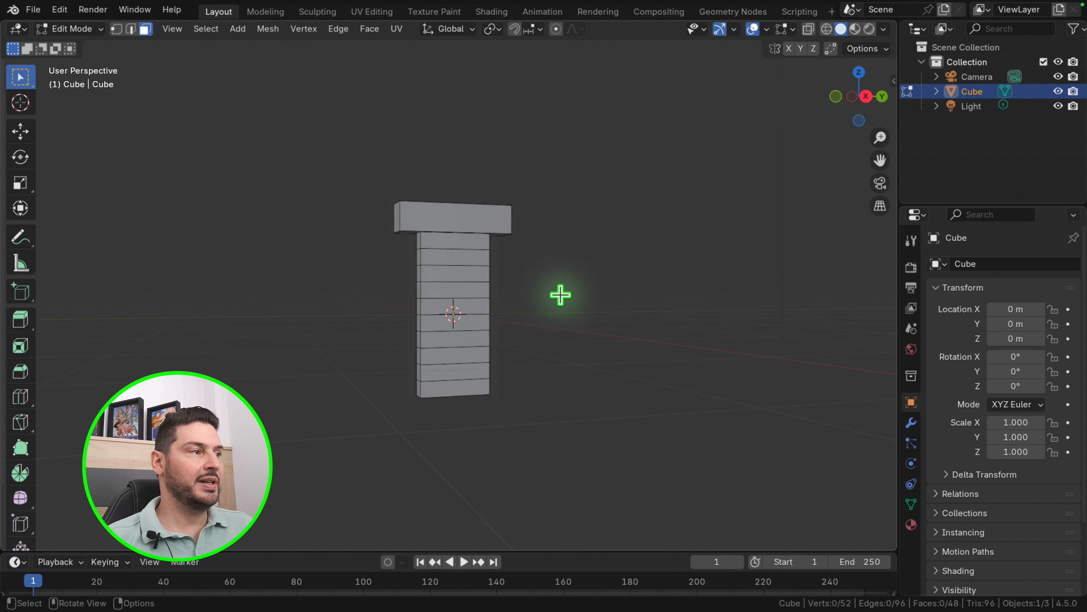
# Circle-select all ten faces along the front side of the shaft
pyautogui.scroll(2, 430, 317)
pyautogui.scroll(1, 437, 321)
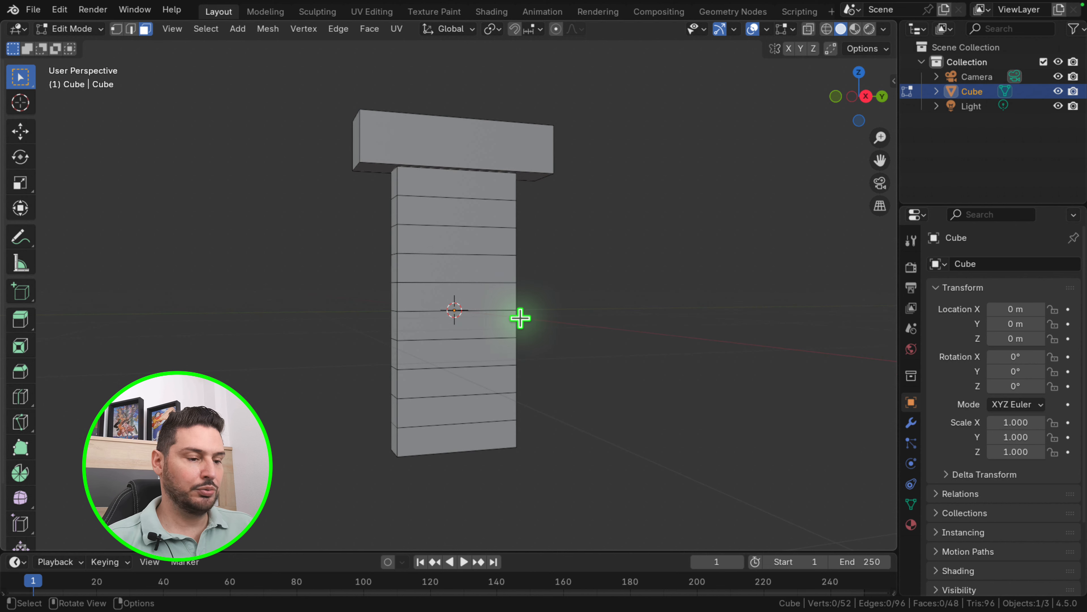
pyautogui.press('c')
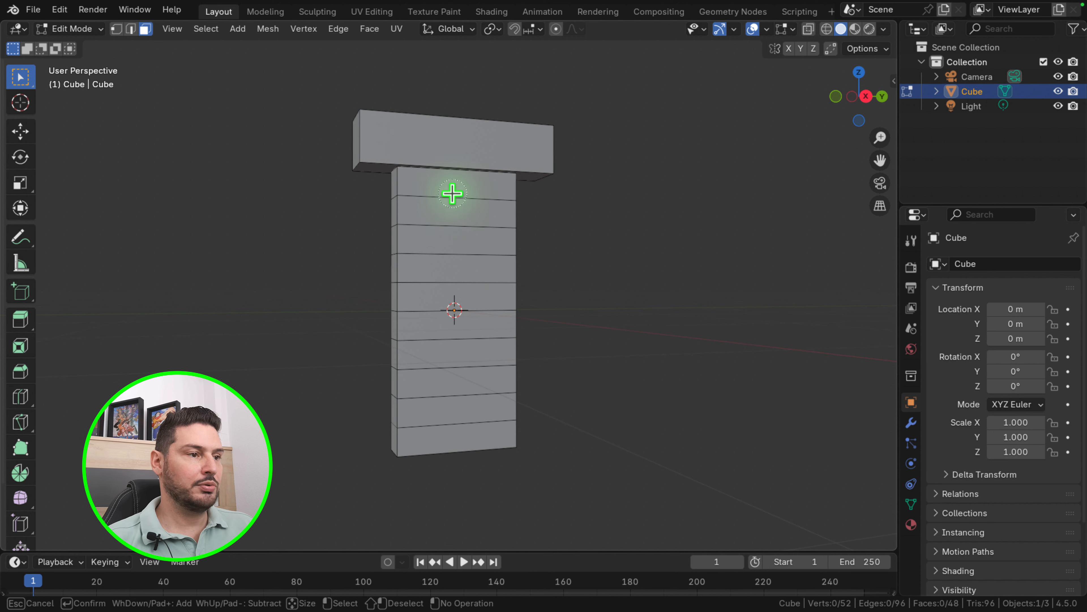
pyautogui.moveTo(451, 194); pyautogui.dragTo(456, 415)
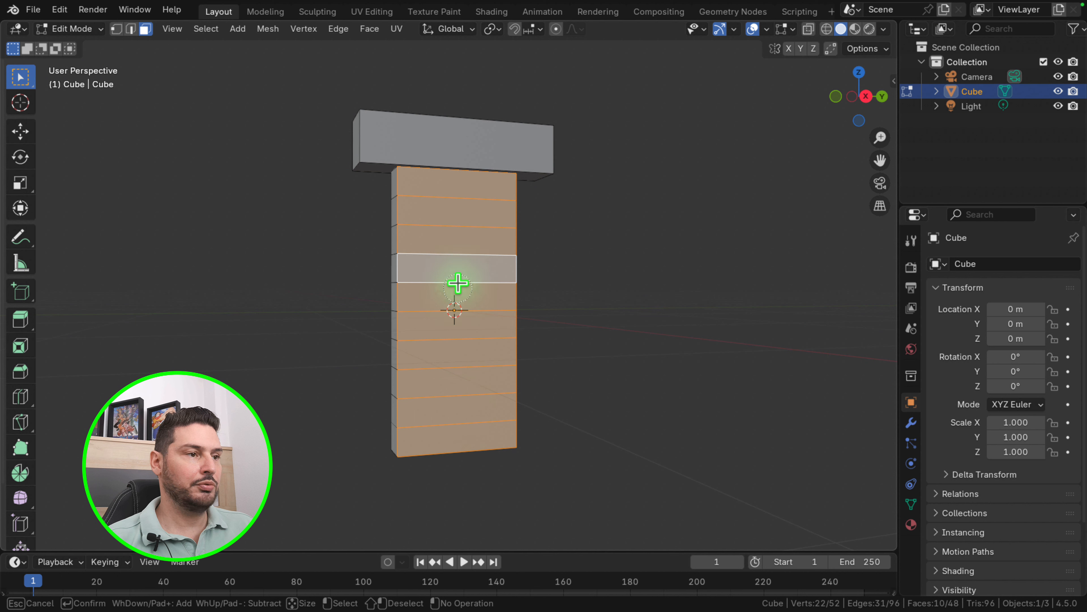
# Remove all the shaft's front faces from the selection with Circle Select and exit the tool
pyautogui.keyDown('shift'); pyautogui.click(456, 205); pyautogui.keyUp('shift')
pyautogui.keyDown('shift'); pyautogui.click(449, 352); pyautogui.keyUp('shift')
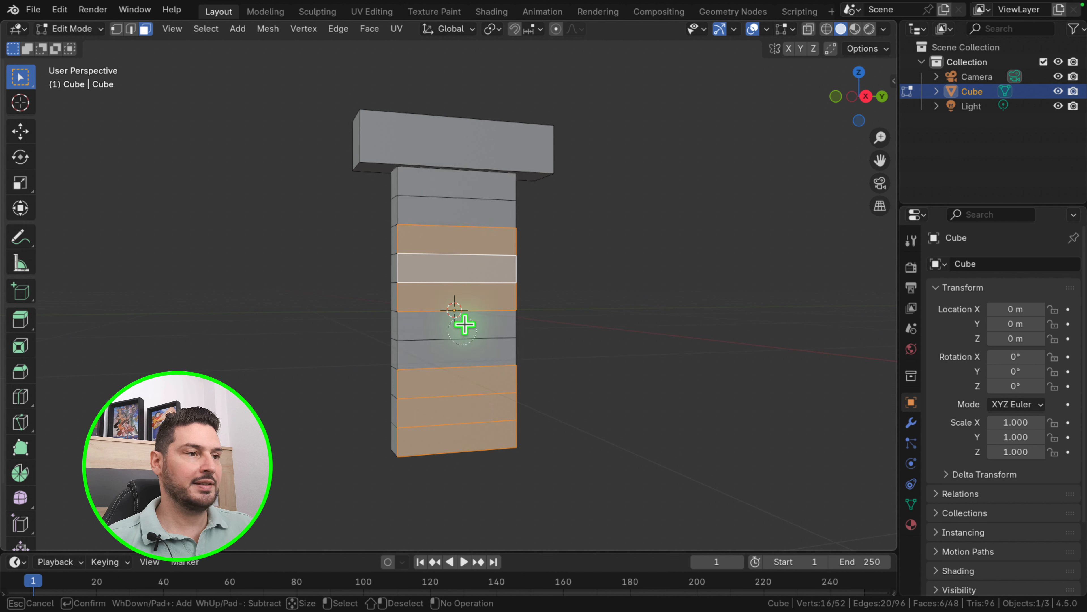
pyautogui.keyDown('shift'); pyautogui.click(454, 238); pyautogui.keyUp('shift')
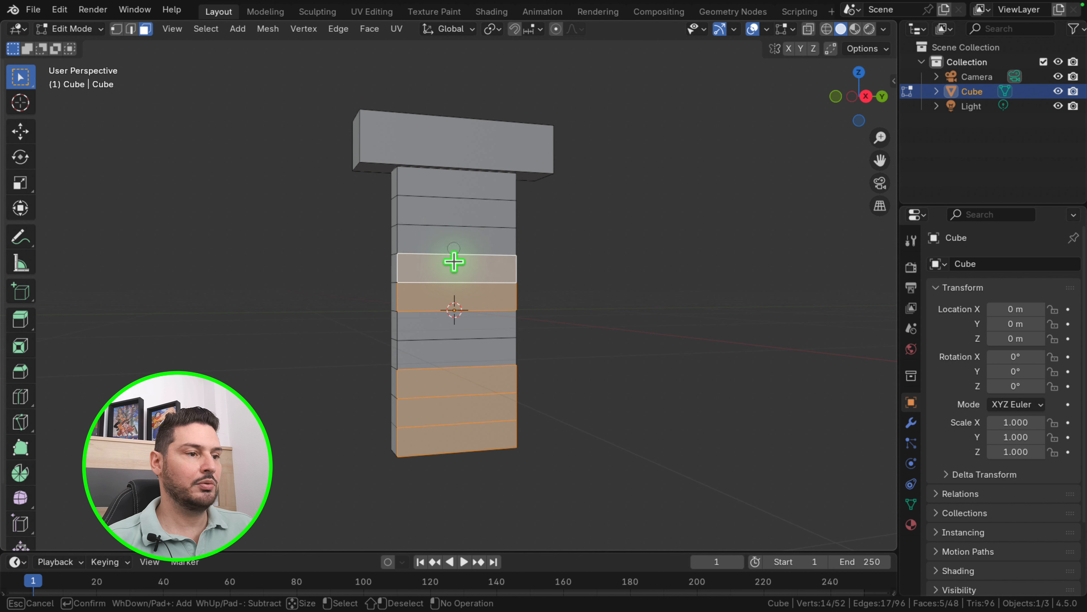
pyautogui.keyDown('shift'); pyautogui.click(464, 380); pyautogui.keyUp('shift')
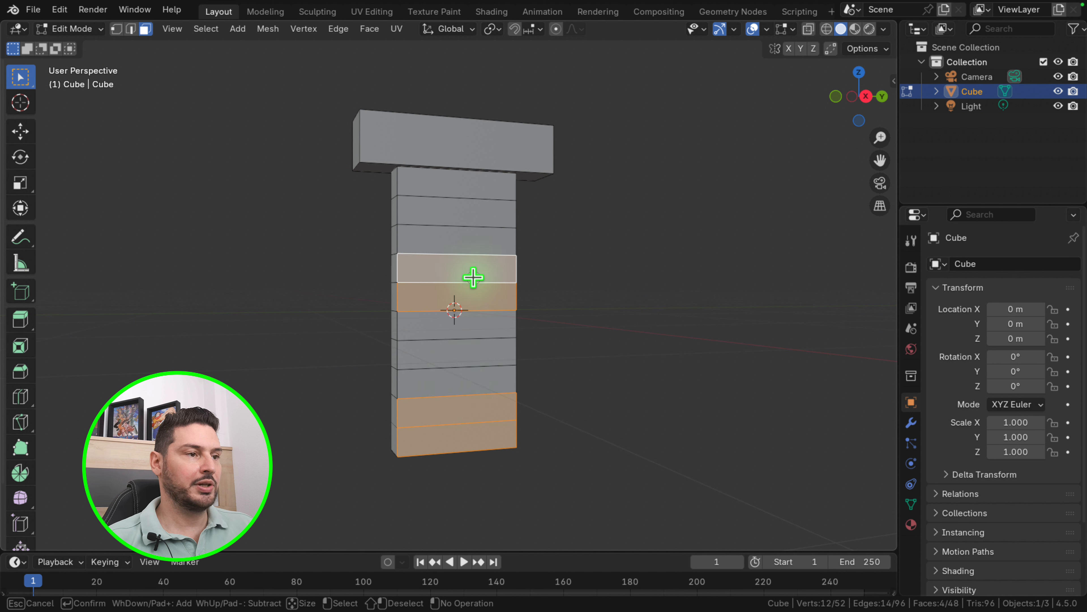
pyautogui.keyDown('shift'); pyautogui.moveTo(468, 274); pyautogui.dragTo(454, 412); pyautogui.keyUp('shift')
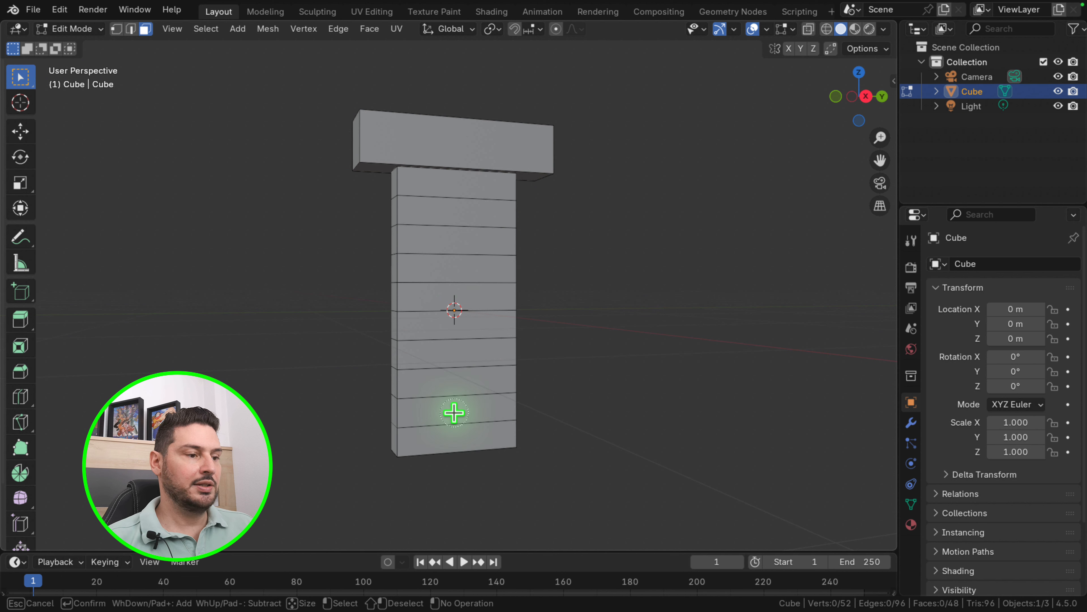
pyautogui.press('Return')
# Select all ten faces along the shaft's front side and all ten along its back side using shortest-path picking
pyautogui.click(470, 187)
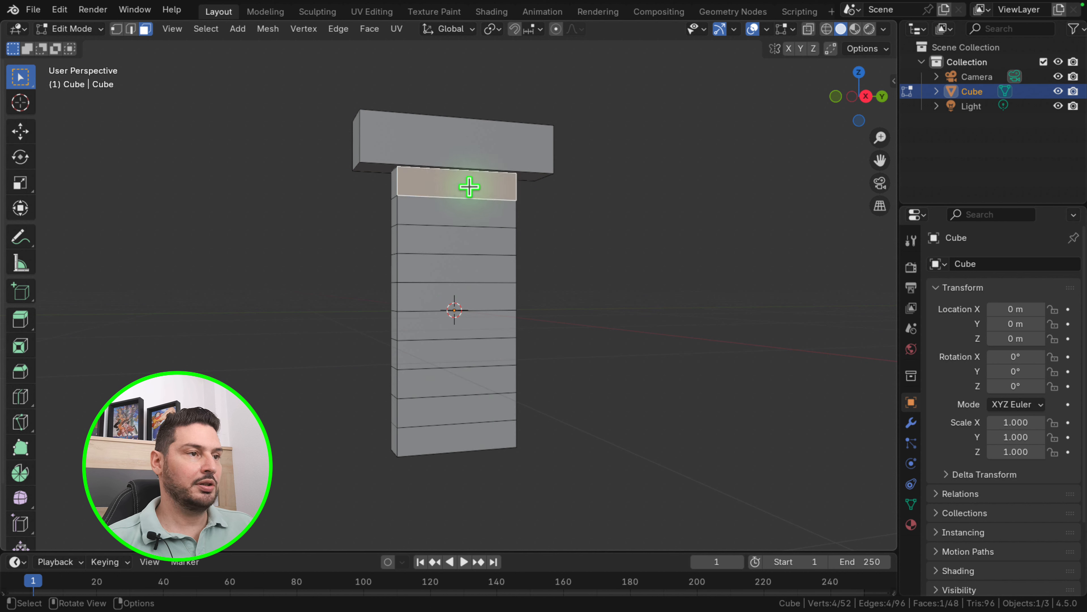
pyautogui.keyDown('ctrl'); pyautogui.click(468, 436); pyautogui.keyUp('ctrl')
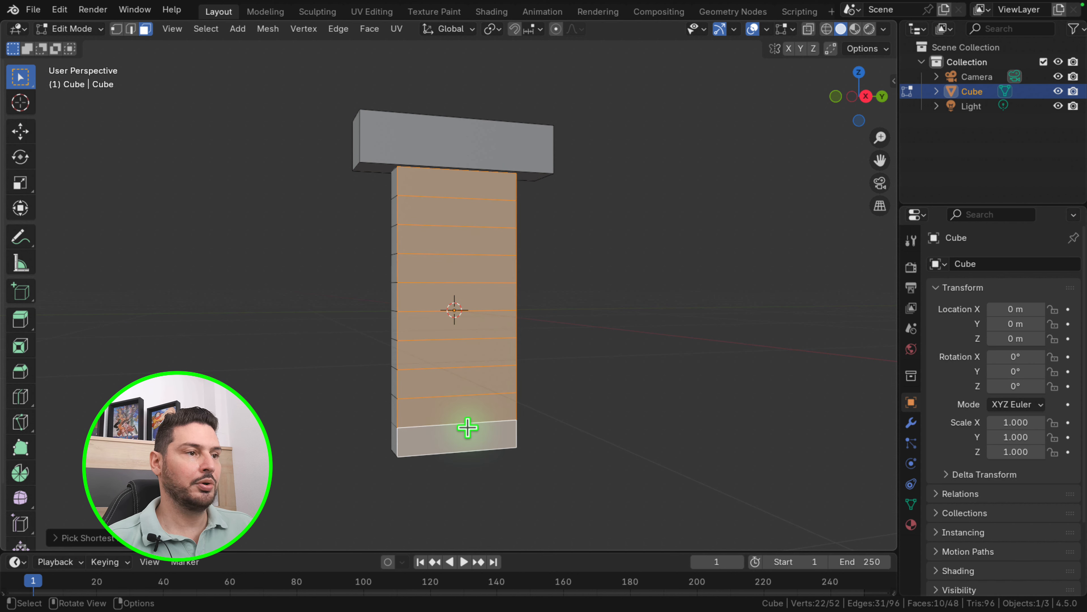
pyautogui.moveTo(388, 389); pyautogui.dragTo(693, 383, button='middle')
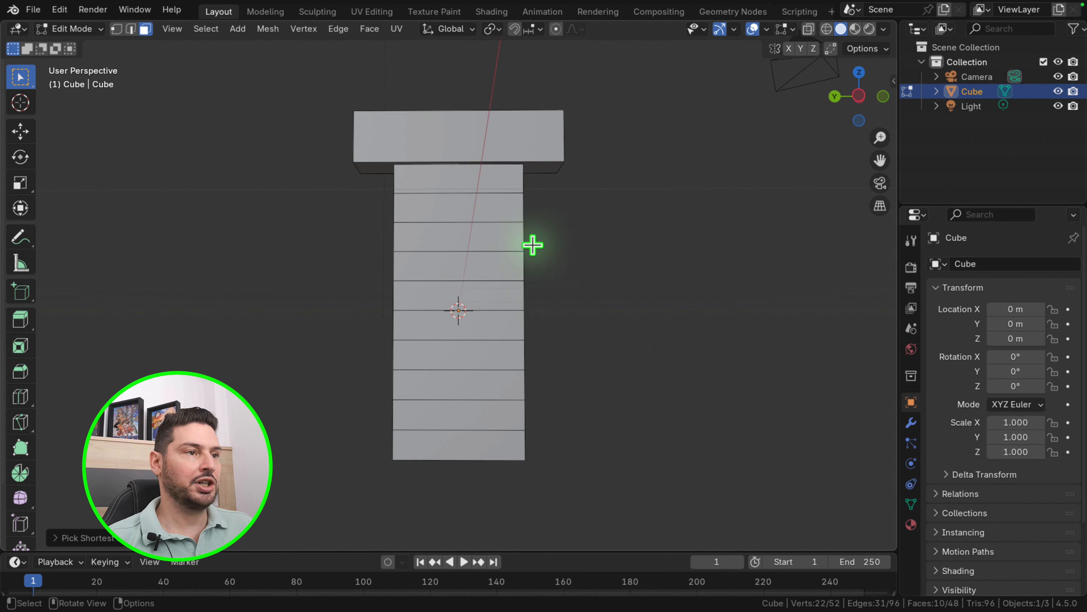
pyautogui.keyDown('shift'); pyautogui.click(493, 176); pyautogui.keyUp('shift')
pyautogui.moveTo(493, 177); pyautogui.dragTo(590, 262, button='middle')
pyautogui.scroll(2, 491, 448)
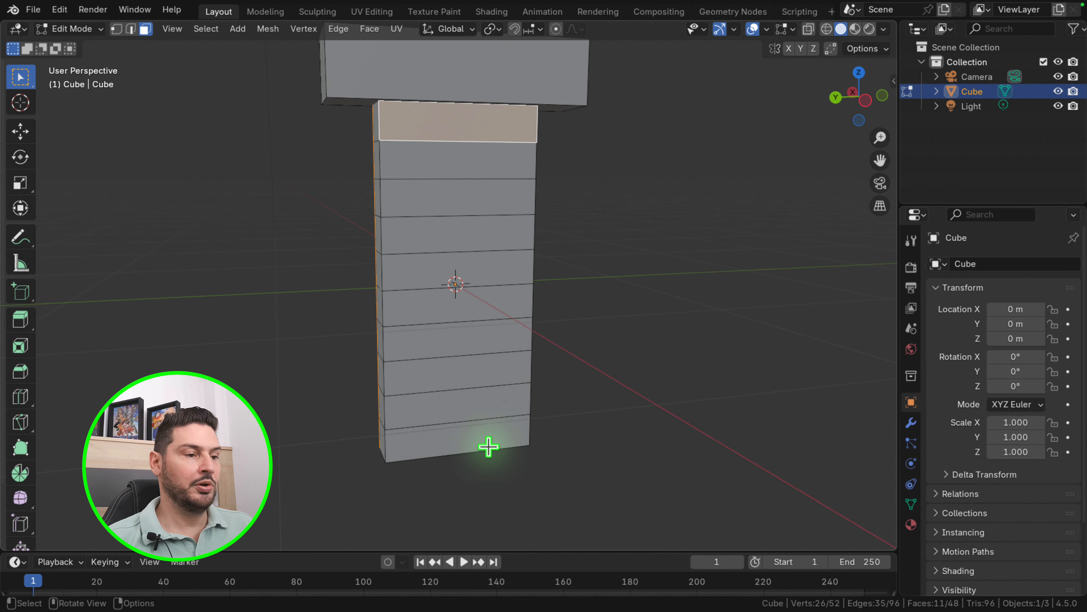
pyautogui.keyDown('ctrl'); pyautogui.click(477, 437); pyautogui.keyUp('ctrl')
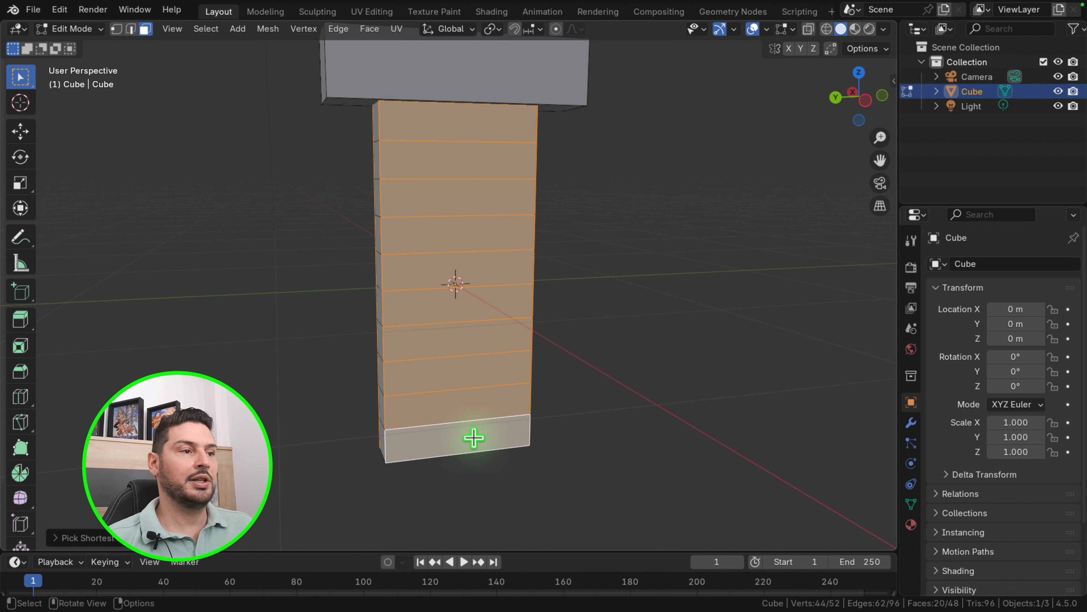
# Inset the selected front and back shaft faces individually with a thickness of about 0.041 m
pyautogui.scroll(-4, 582, 360)
pyautogui.moveTo(583, 360); pyautogui.dragTo(495, 413, button='middle')
pyautogui.scroll(4, 517, 415)
pyautogui.scroll(-1, 516, 415)
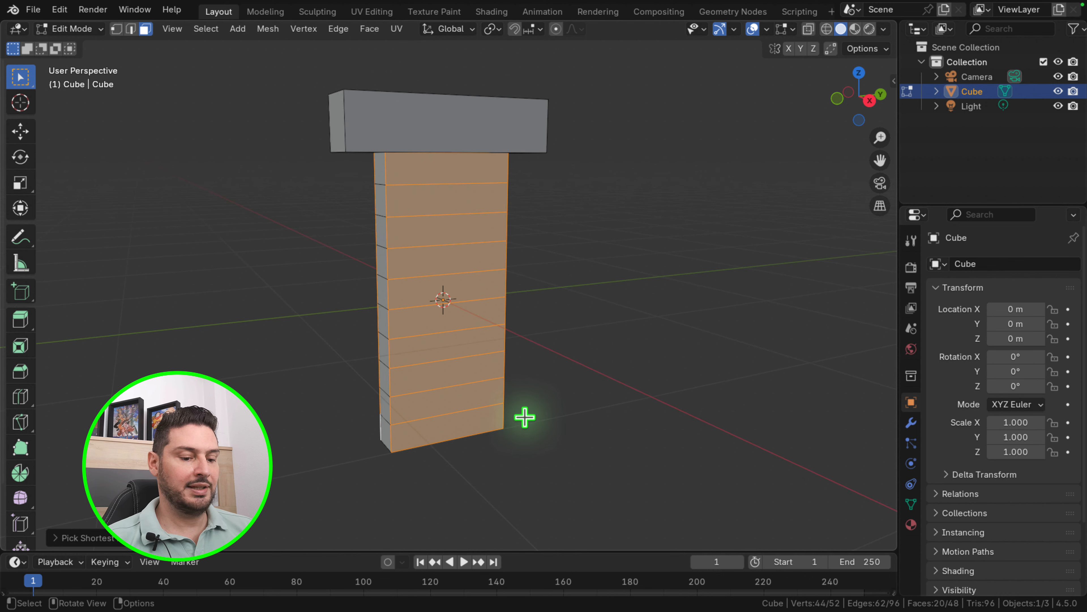
pyautogui.press('i')
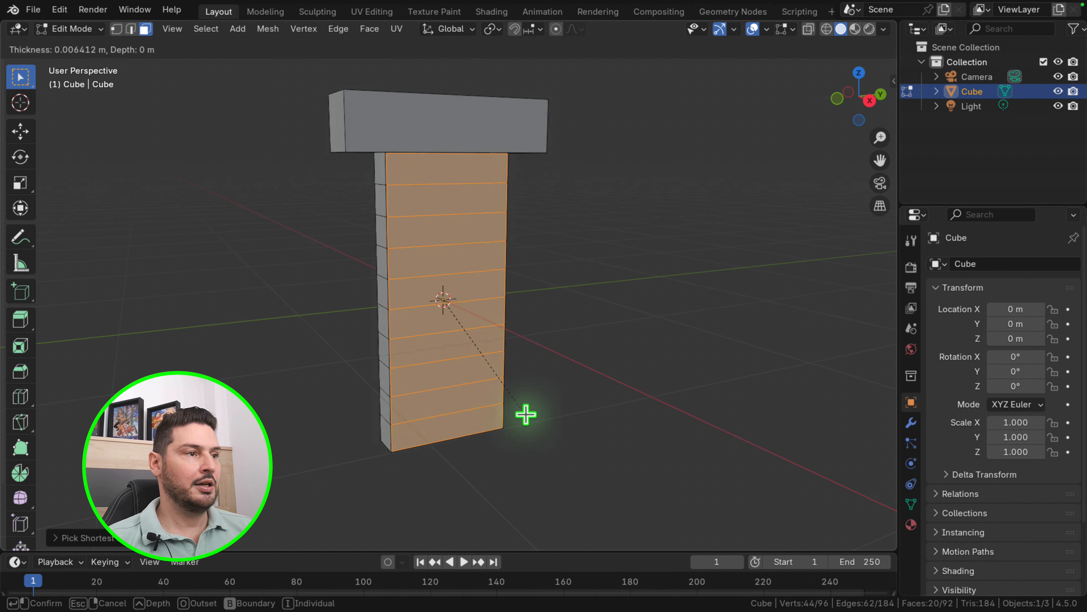
pyautogui.press('i')
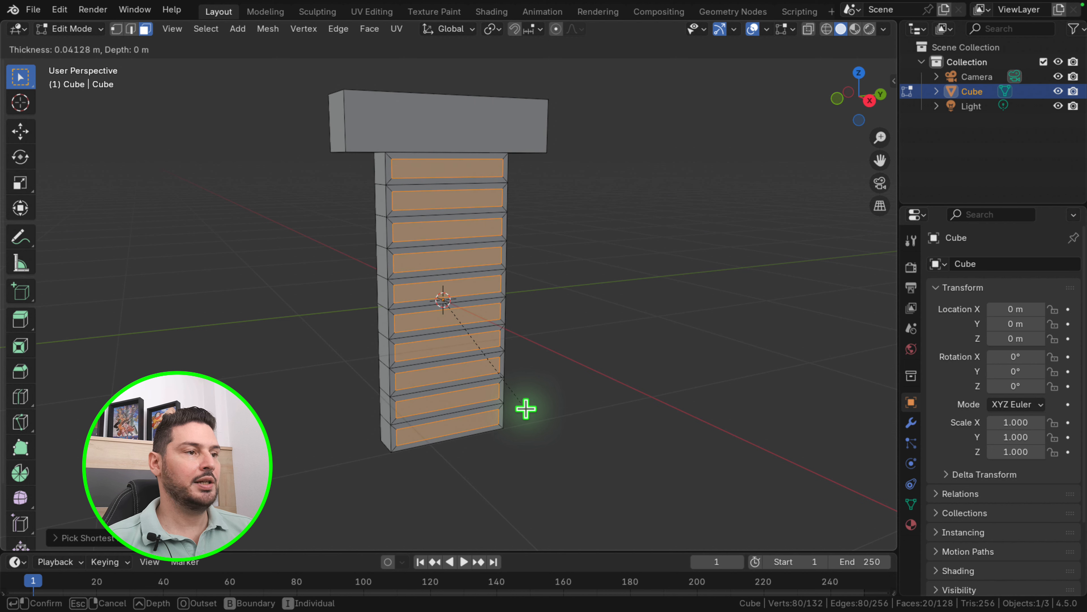
pyautogui.click(526, 409)
# Try a regular Extrude on the inset front and back faces, and undo it
pyautogui.moveTo(466, 406); pyautogui.dragTo(490, 393, button='middle')
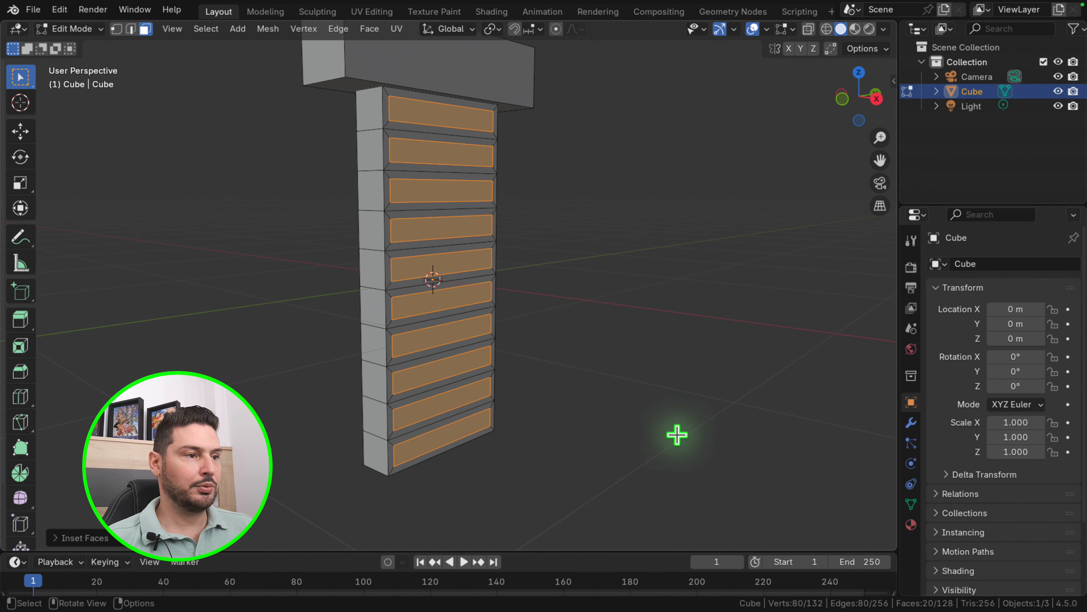
pyautogui.press('e')
pyautogui.click(560, 362)
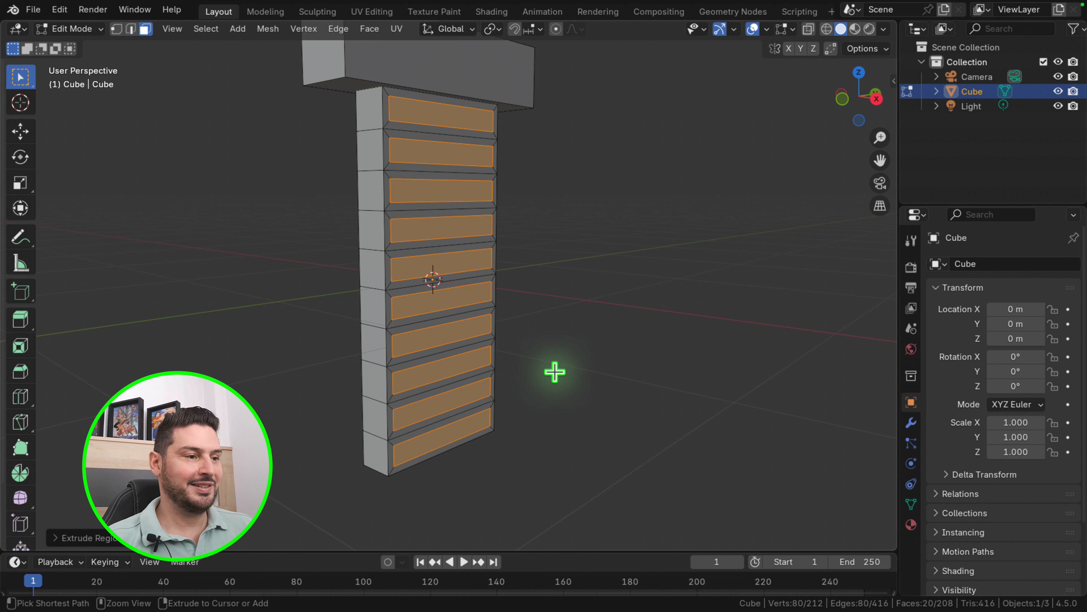
pyautogui.hotkey('ctrl', 'z')
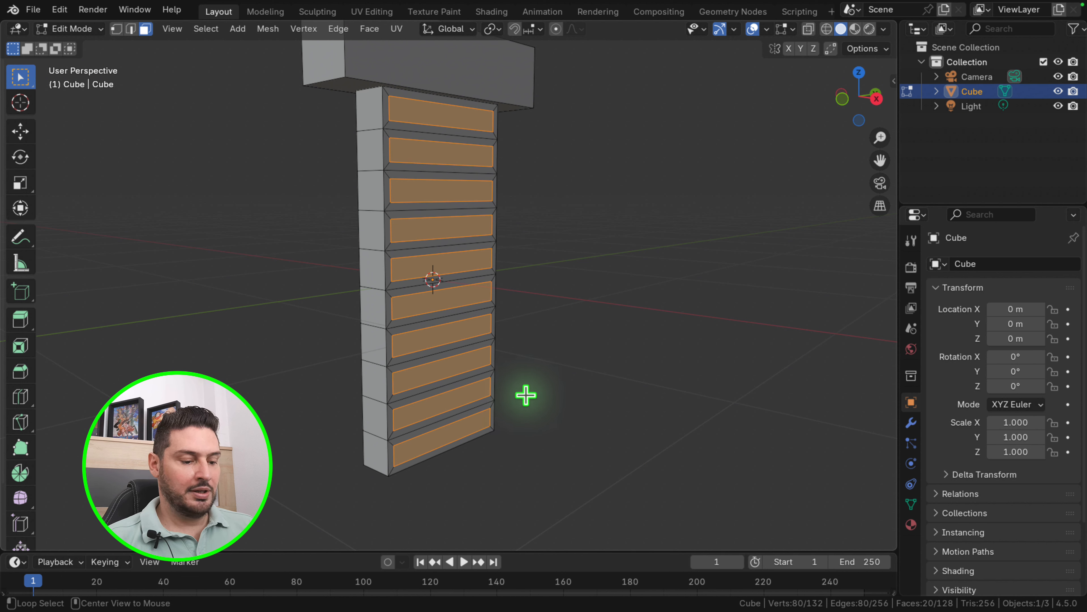
# Extrude the inset faces outward along their normals to form ribs on the front and back of the shaft
pyautogui.hotkey('alt', 'e')
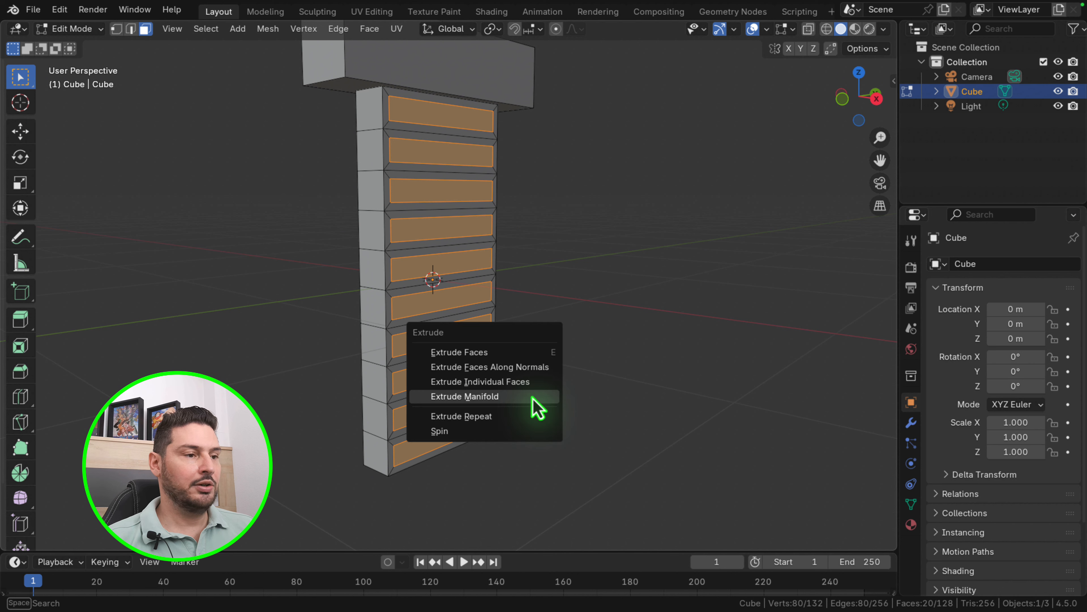
pyautogui.click(531, 368)
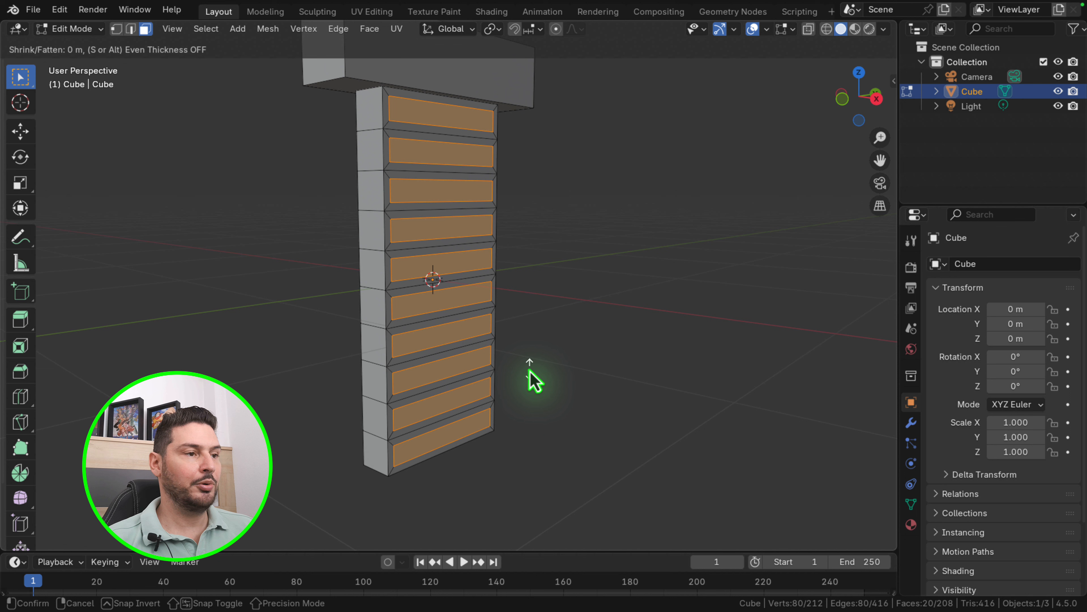
pyautogui.click(552, 369)
# Bevel the outer edges of all the ribs with 5 segments and an offset of about 0.074 m
pyautogui.moveTo(503, 406)
pyautogui.mouseDown(button='middle')
pyautogui.moveTo(524, 405)
pyautogui.moveTo(486, 414)
pyautogui.mouseUp(button='middle')
pyautogui.scroll(1, 488, 416)
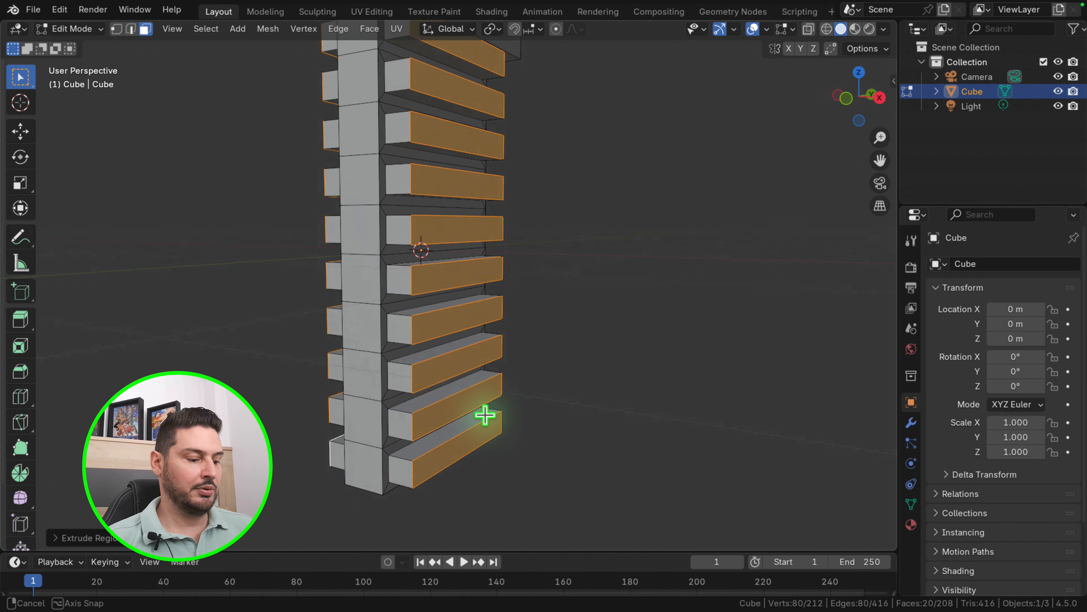
pyautogui.hotkey('ctrl', 'r')
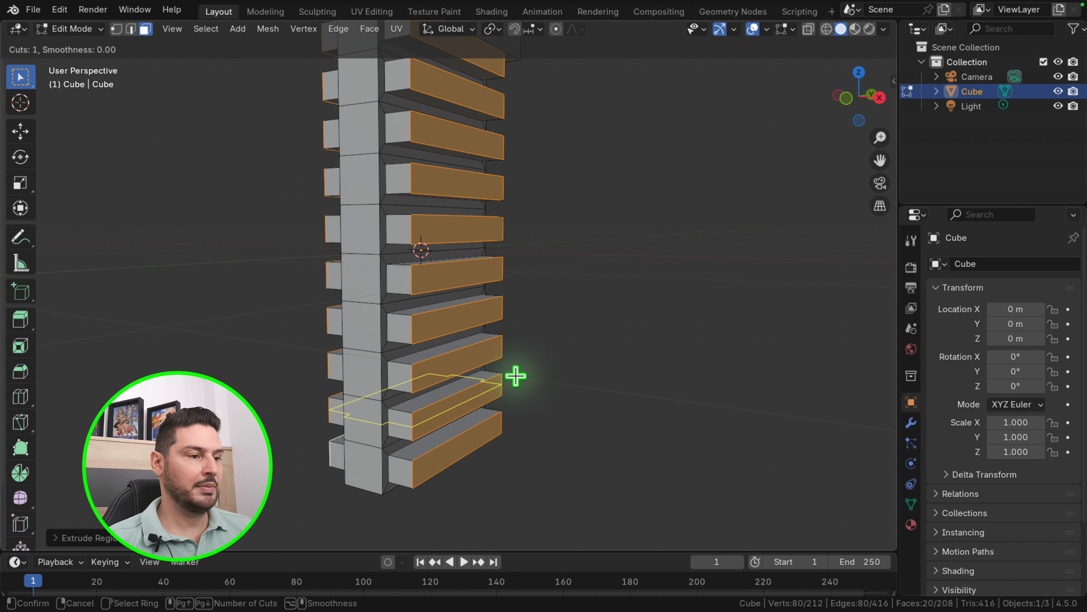
pyautogui.press('Escape')
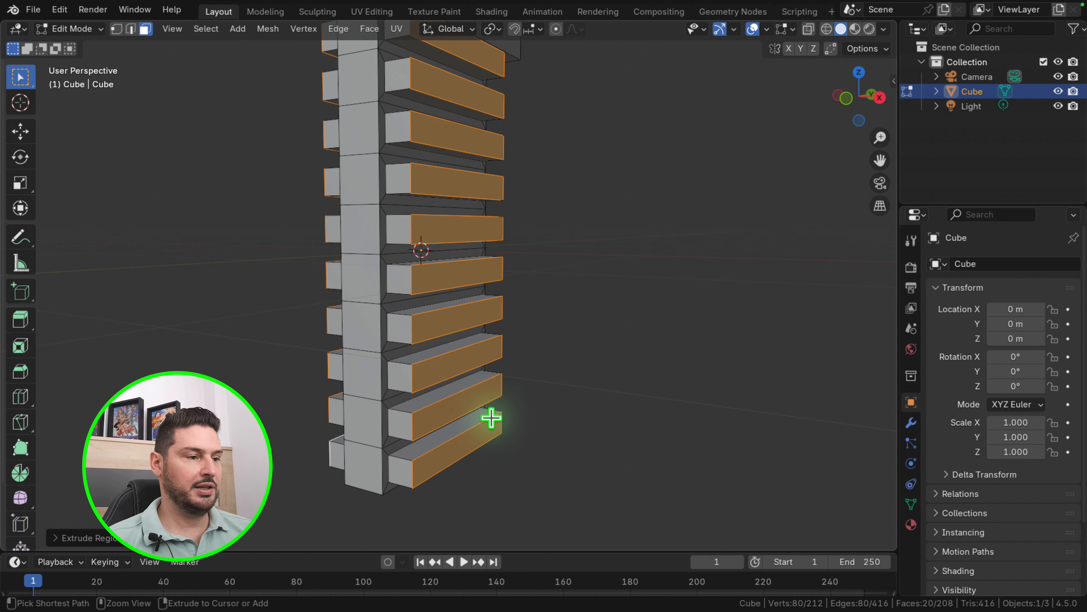
pyautogui.hotkey('ctrl', 'b')
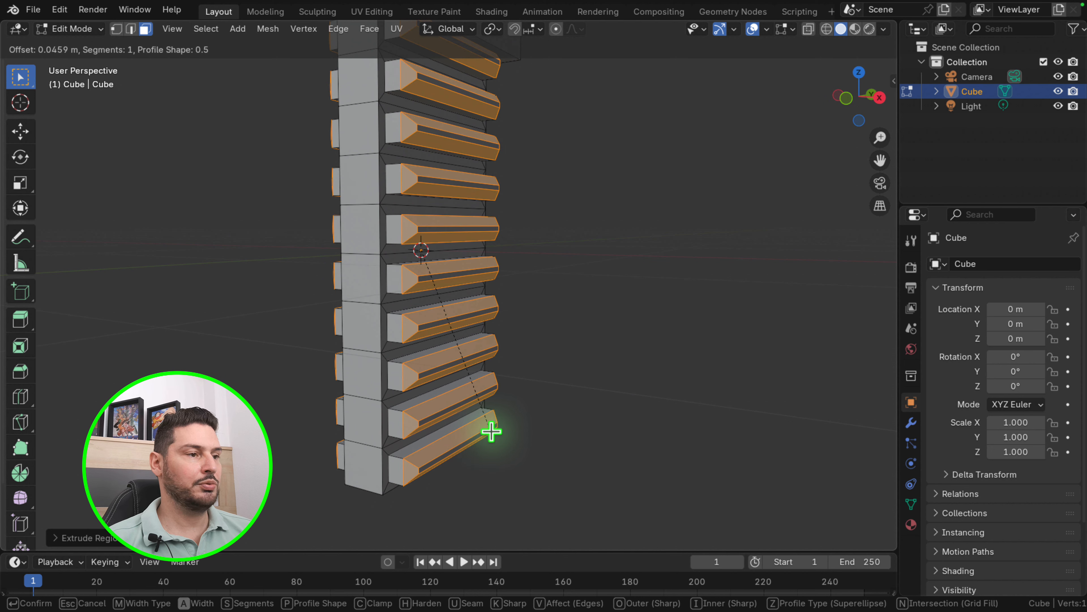
pyautogui.scroll(3, 491, 431)
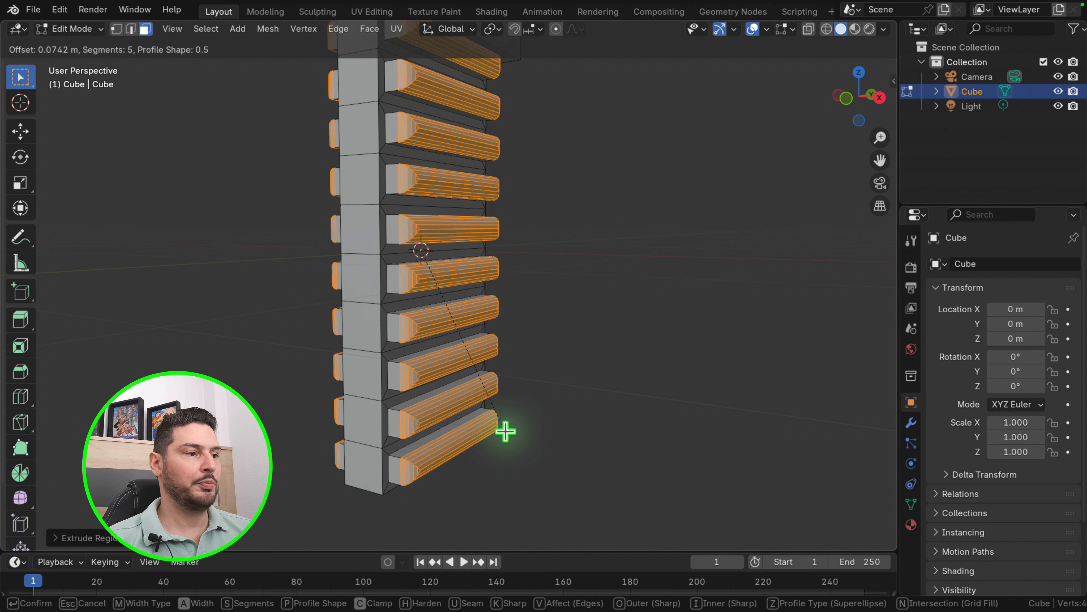
pyautogui.click(506, 427)
# Switch to Object Mode and examine the bevelled ribs on the shaft up close and from several angles
pyautogui.moveTo(505, 430); pyautogui.dragTo(477, 414, button='middle')
pyautogui.press('Tab')
pyautogui.scroll(3, 482, 338)
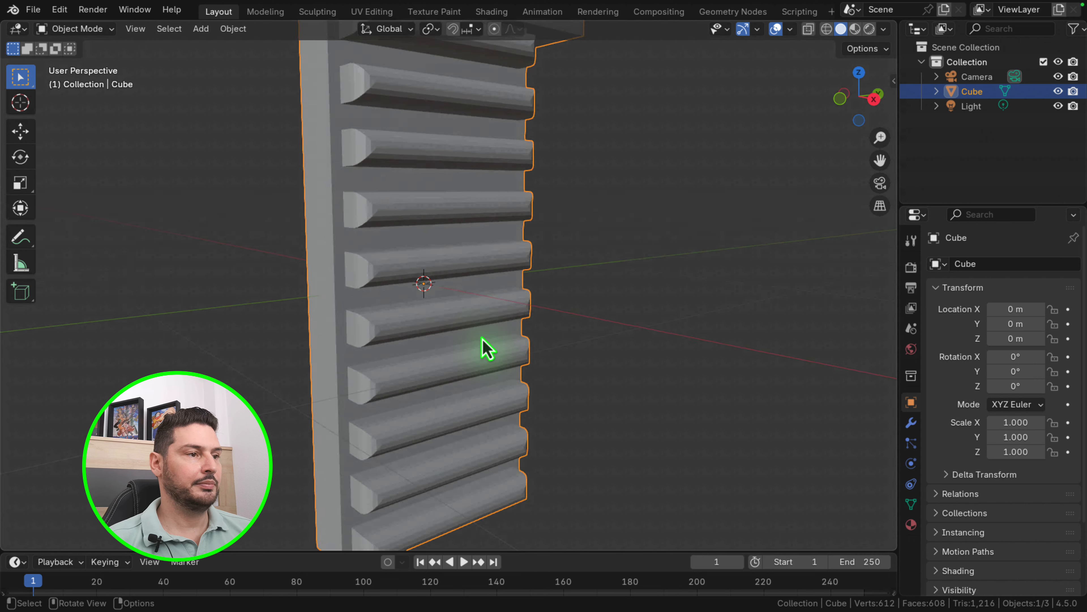
pyautogui.moveTo(483, 338); pyautogui.dragTo(377, 320, button='middle')
pyautogui.scroll(-5, 423, 351)
pyautogui.scroll(-3, 415, 342)
pyautogui.scroll(6, 413, 335)
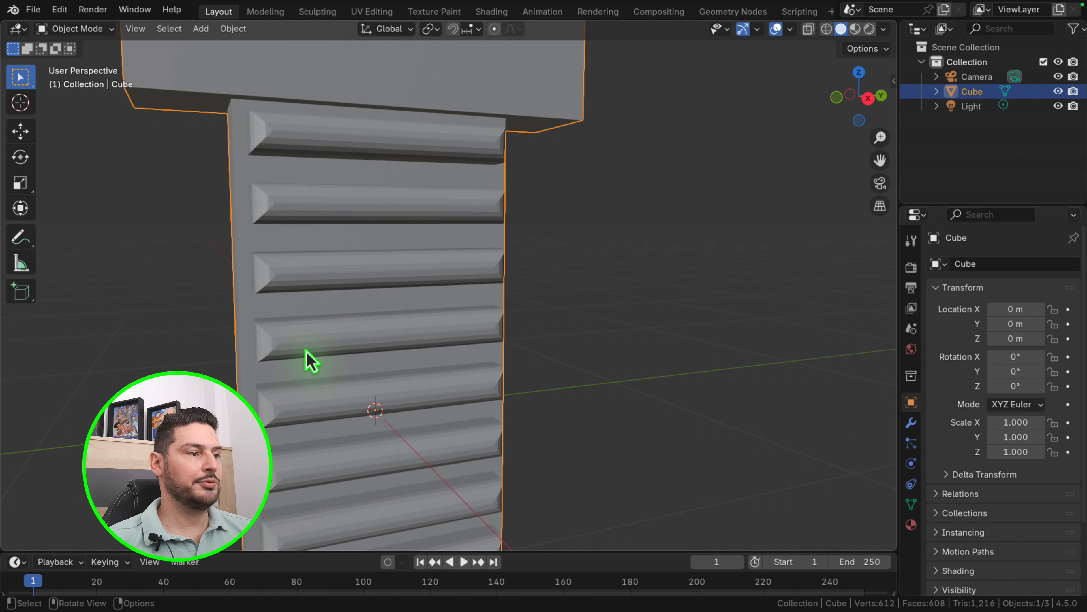
pyautogui.moveTo(311, 359); pyautogui.dragTo(350, 361, button='middle')
pyautogui.scroll(-5, 350, 362)
pyautogui.scroll(5, 357, 357)
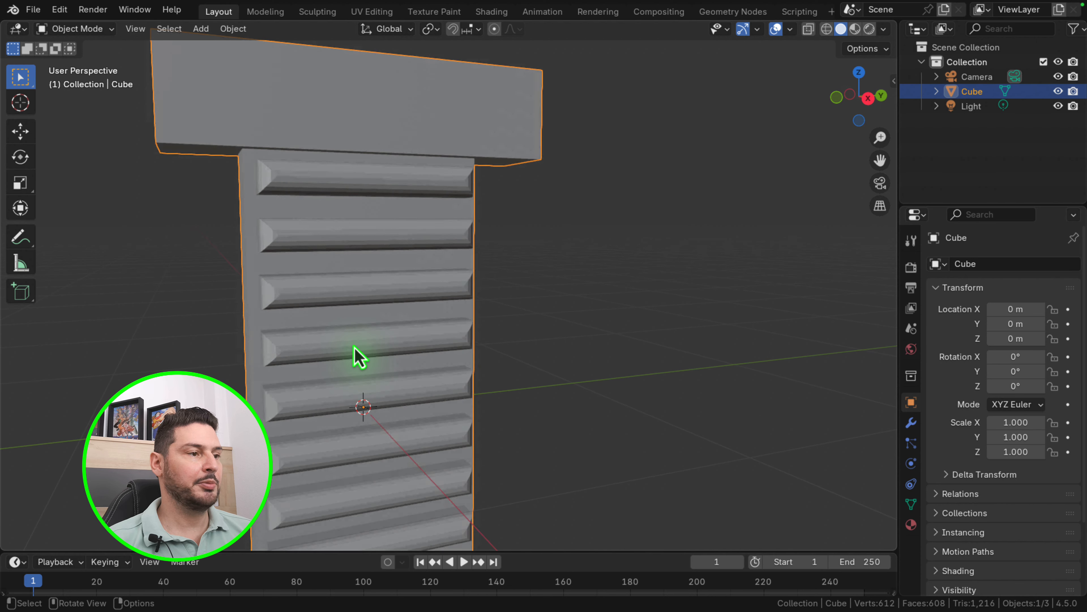
# Apply Shade Flat to the object and check the ribs' mesh in Edit Mode, returning to Object Mode
pyautogui.rightClick(375, 351)
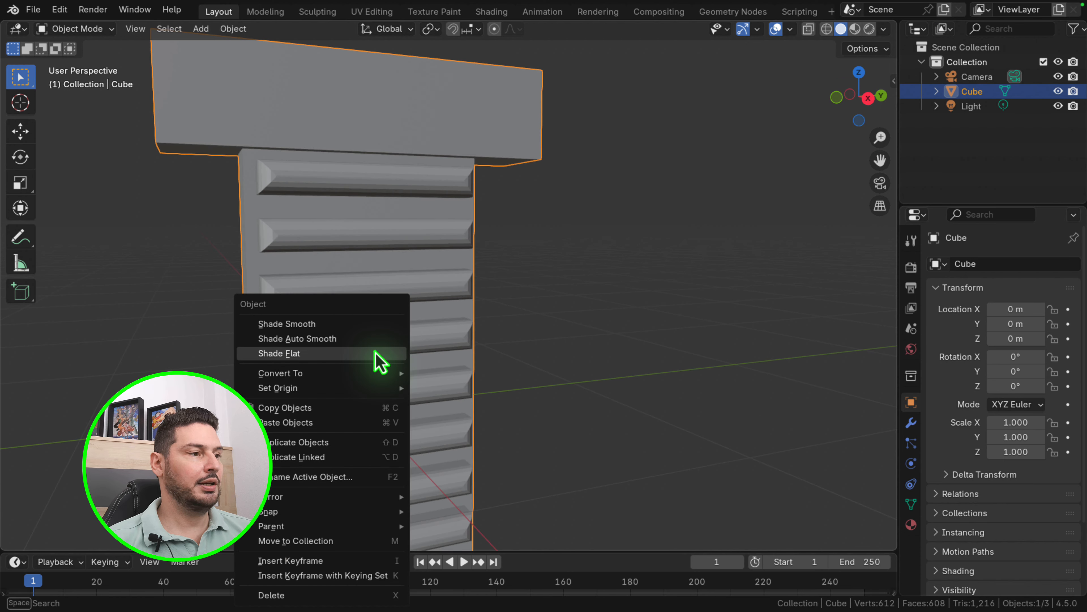
pyautogui.click(368, 354)
pyautogui.press('Tab')
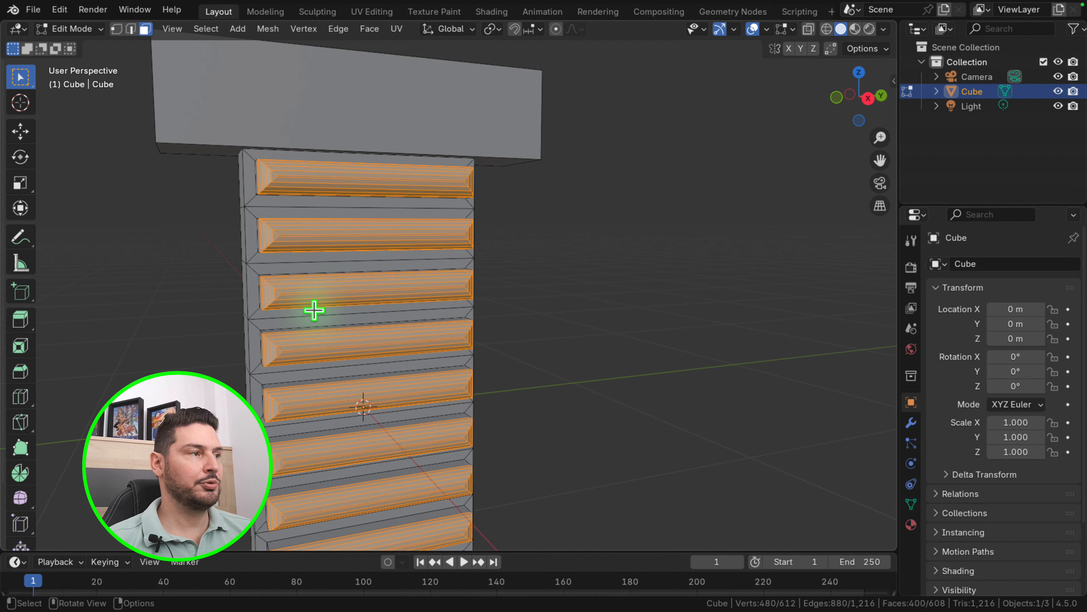
pyautogui.press('Tab')
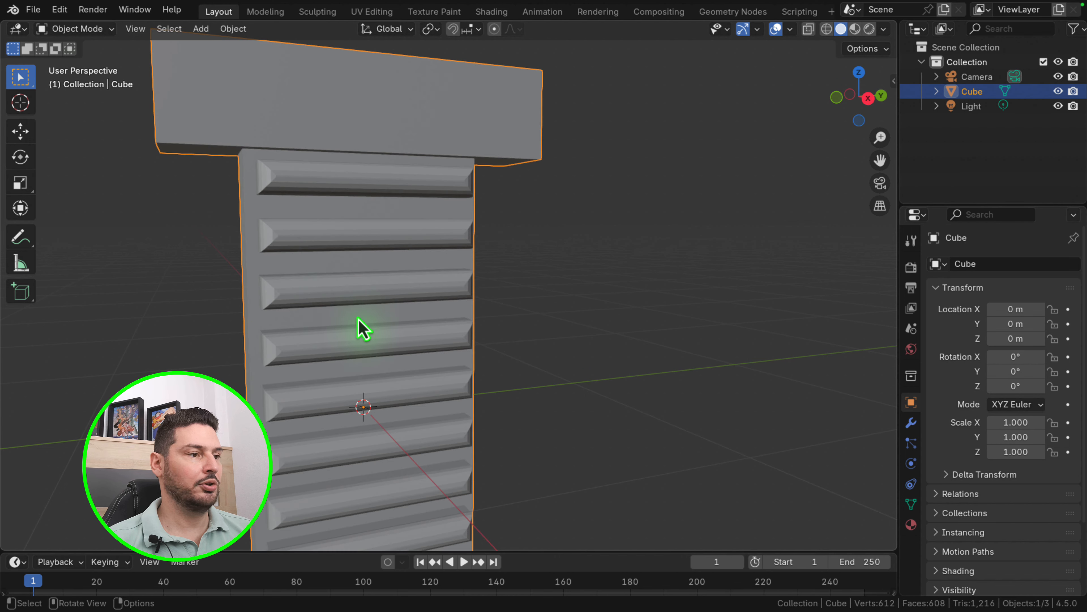
# Apply Shade Auto Smooth to the object and return to Edit Mode
pyautogui.rightClick(409, 298)
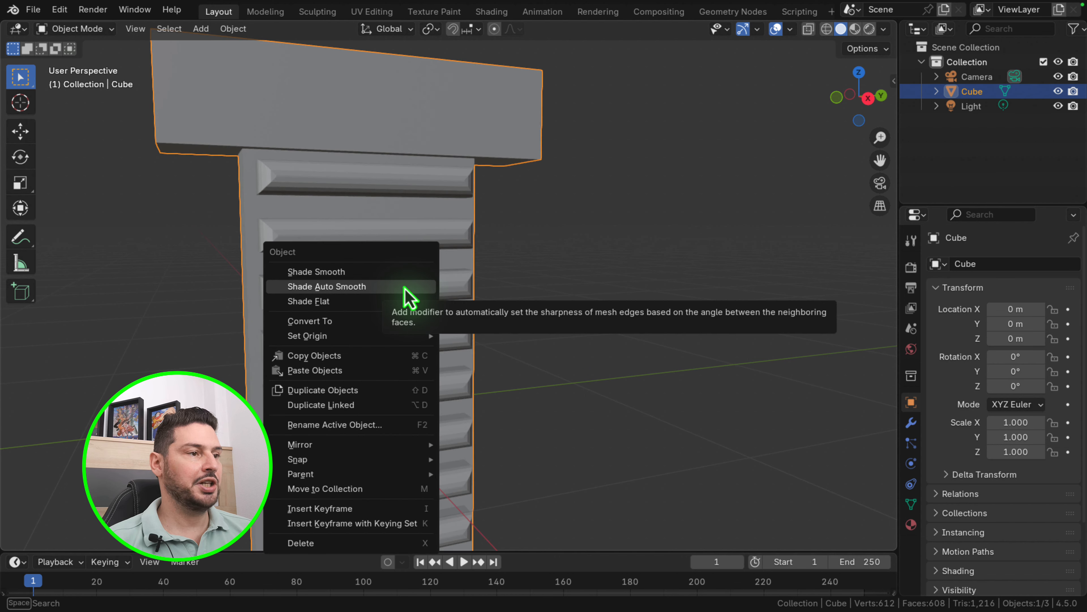
pyautogui.click(405, 298)
pyautogui.moveTo(480, 289); pyautogui.dragTo(389, 310, button='middle')
pyautogui.press('Tab')
pyautogui.scroll(-6, 427, 322)
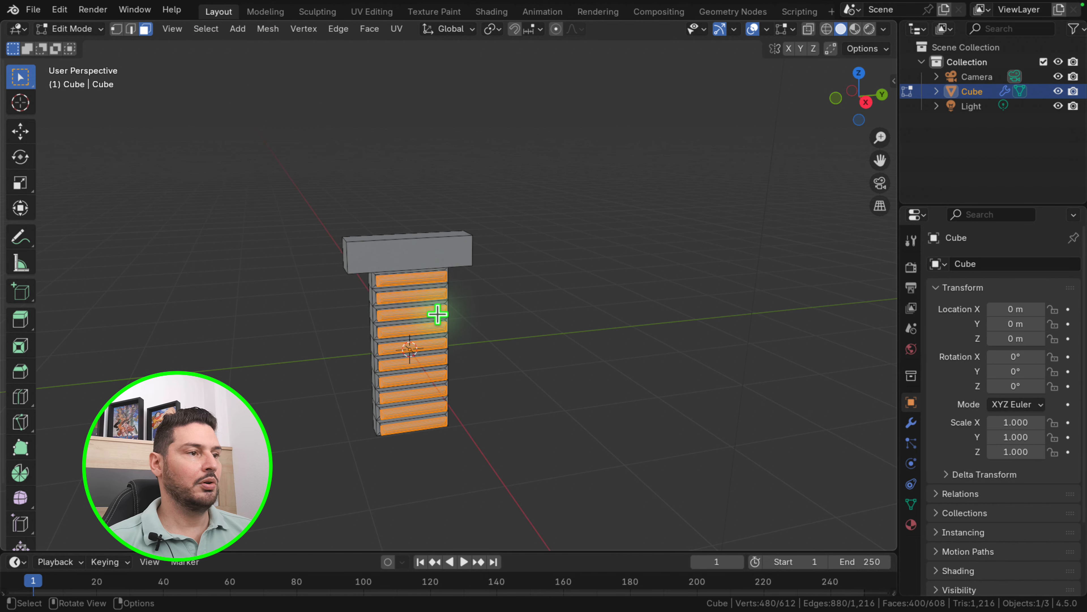
# Select the end face of the cap and snap the 3D cursor to it
pyautogui.click(417, 248)
pyautogui.moveTo(417, 248); pyautogui.dragTo(371, 283, button='middle')
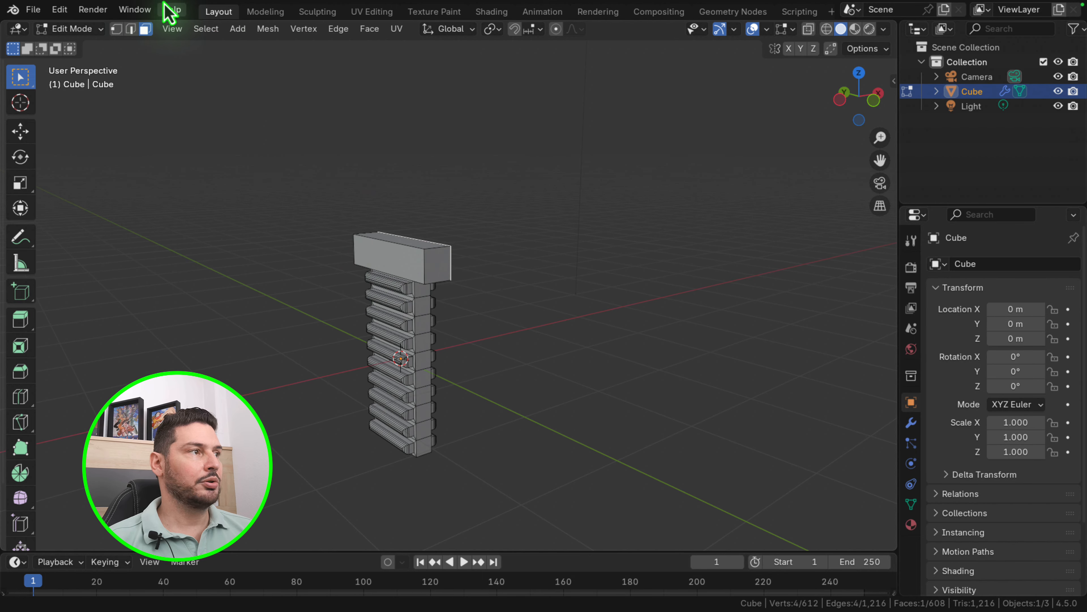
pyautogui.click(438, 266)
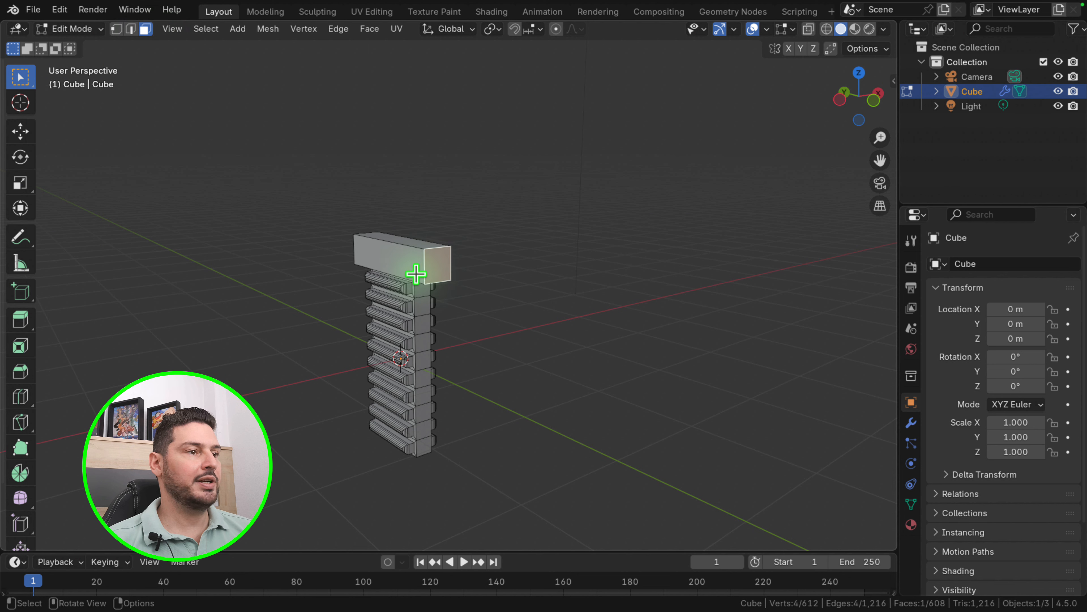
pyautogui.moveTo(433, 266)
pyautogui.mouseDown(button='middle')
pyautogui.moveTo(437, 287)
pyautogui.moveTo(510, 287)
pyautogui.moveTo(428, 279)
pyautogui.mouseUp(button='middle')
pyautogui.scroll(1, 429, 279)
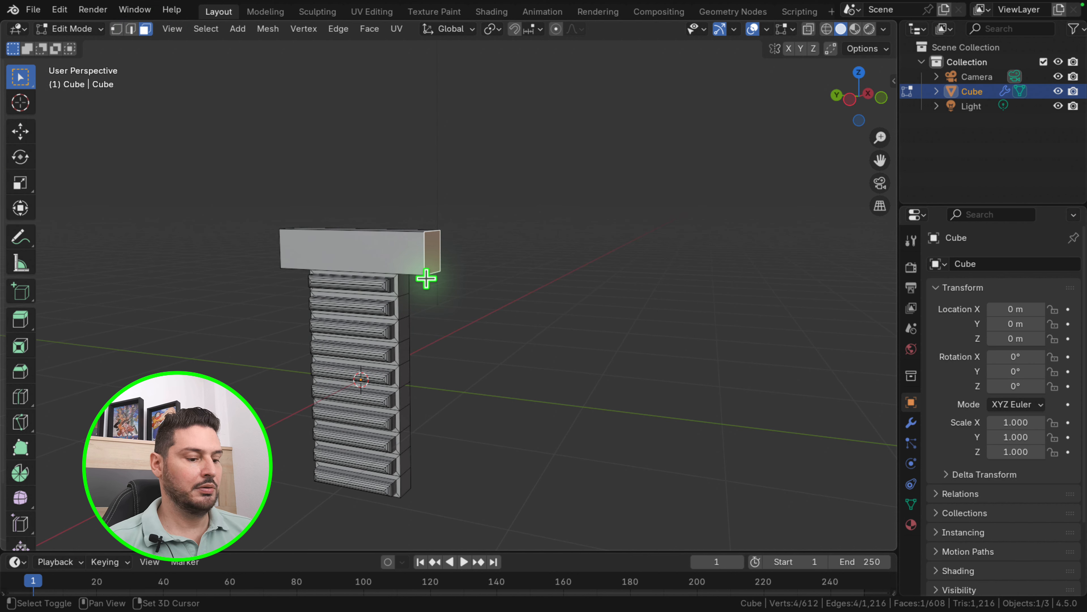
pyautogui.hotkey('shift', 's')
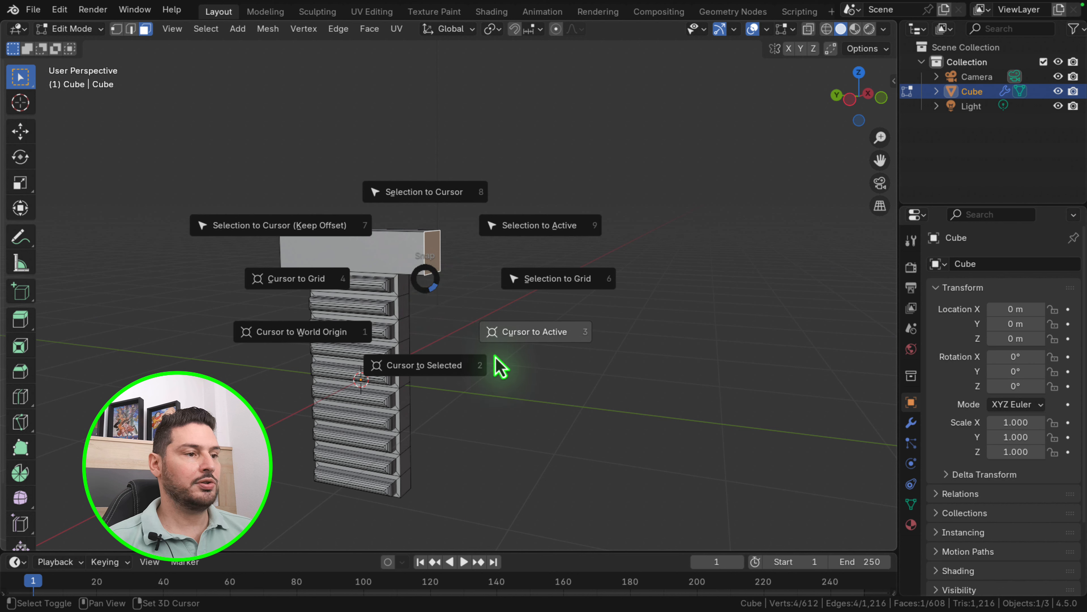
pyautogui.click(421, 378)
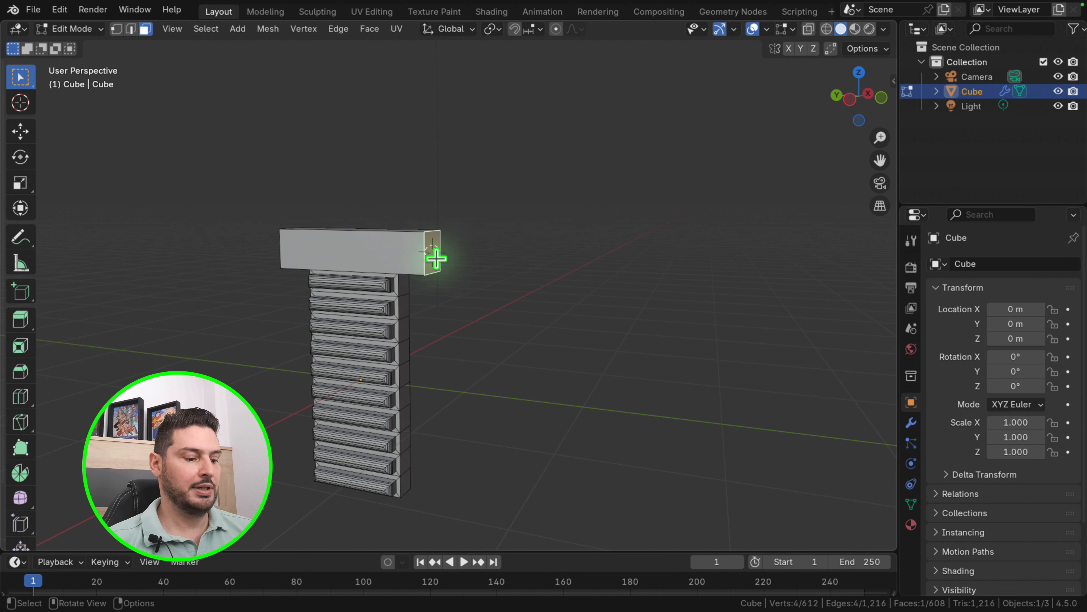
# Add a cylinder mesh at the 3D cursor on the cap's end face
pyautogui.moveTo(488, 275); pyautogui.dragTo(464, 272, button='middle')
pyautogui.hotkey('shift', 'a')
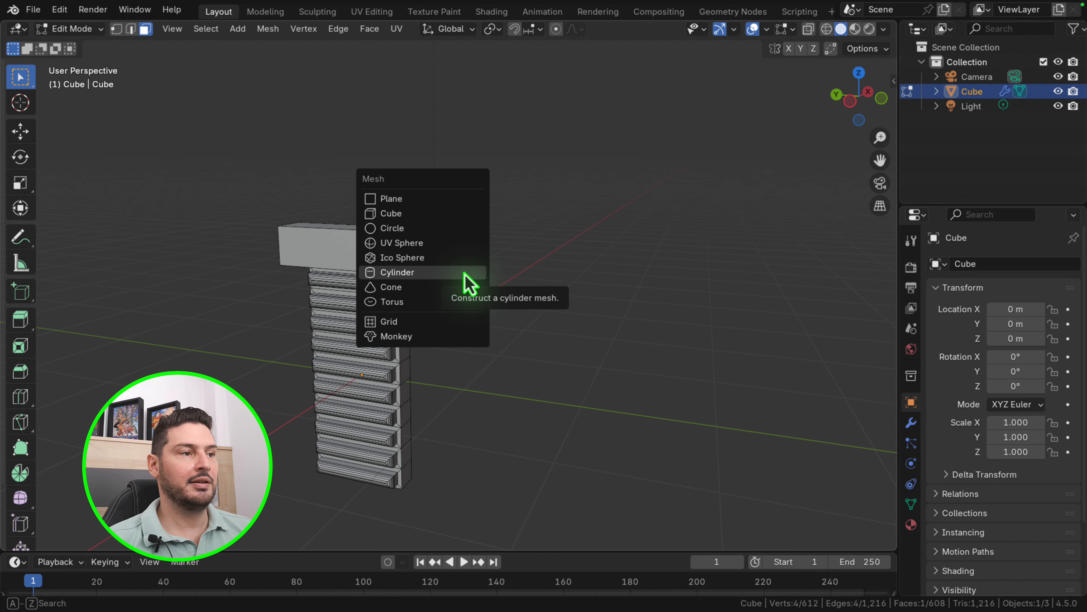
pyautogui.click(466, 279)
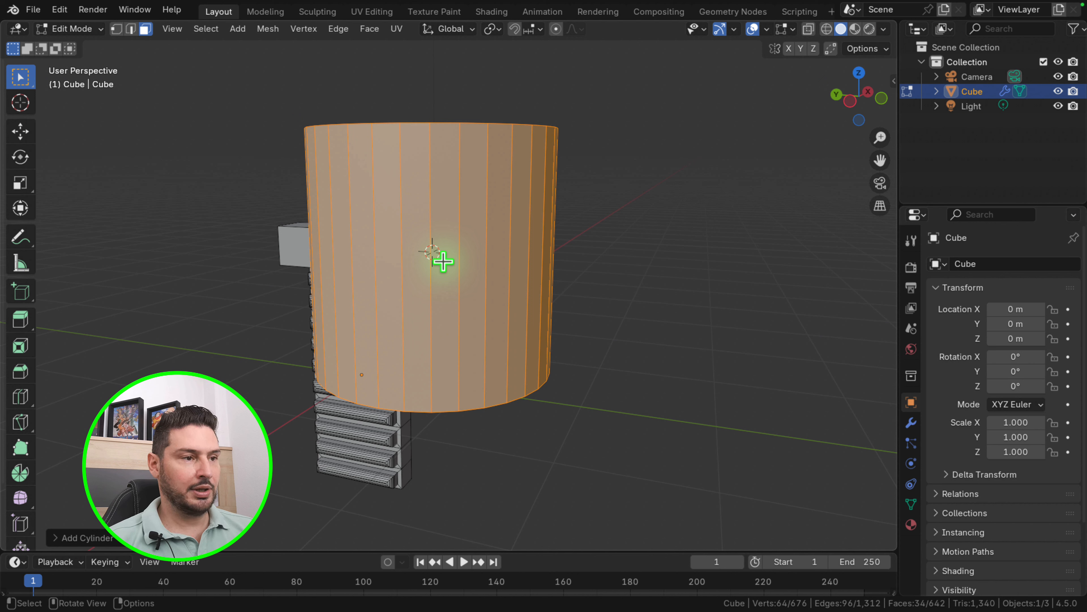
# Rotate the new cylinder 90° around the global X axis so it lies along the cap
pyautogui.press('r')
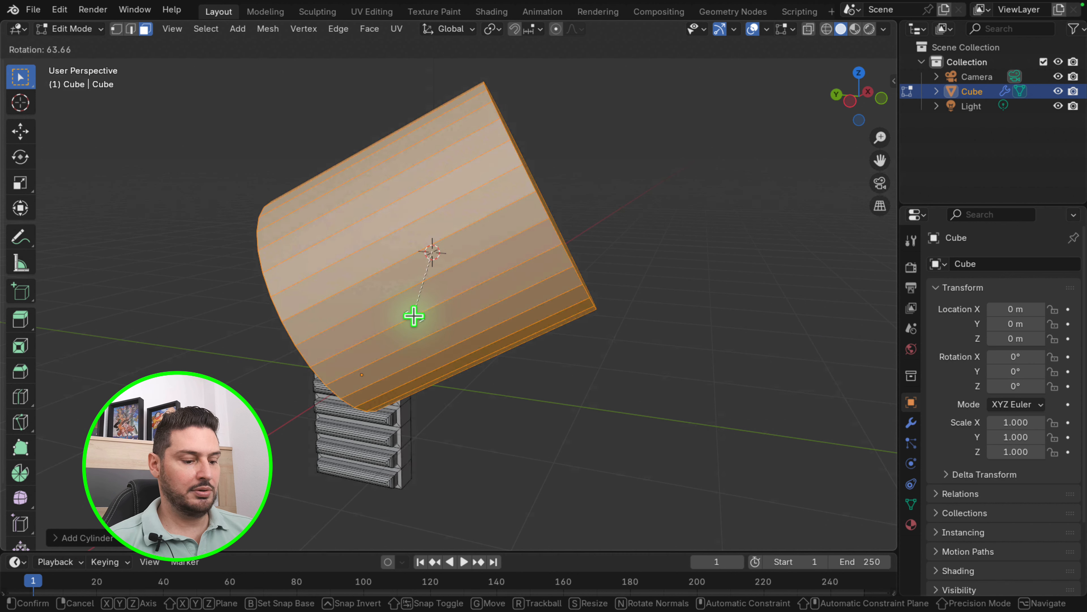
pyautogui.press('x')
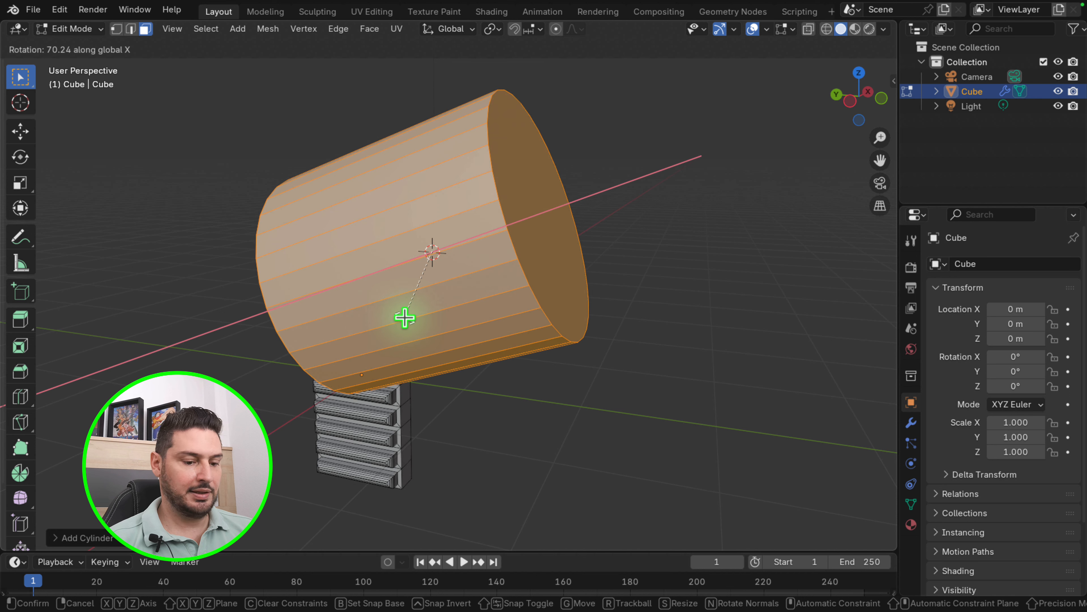
pyautogui.write('90')
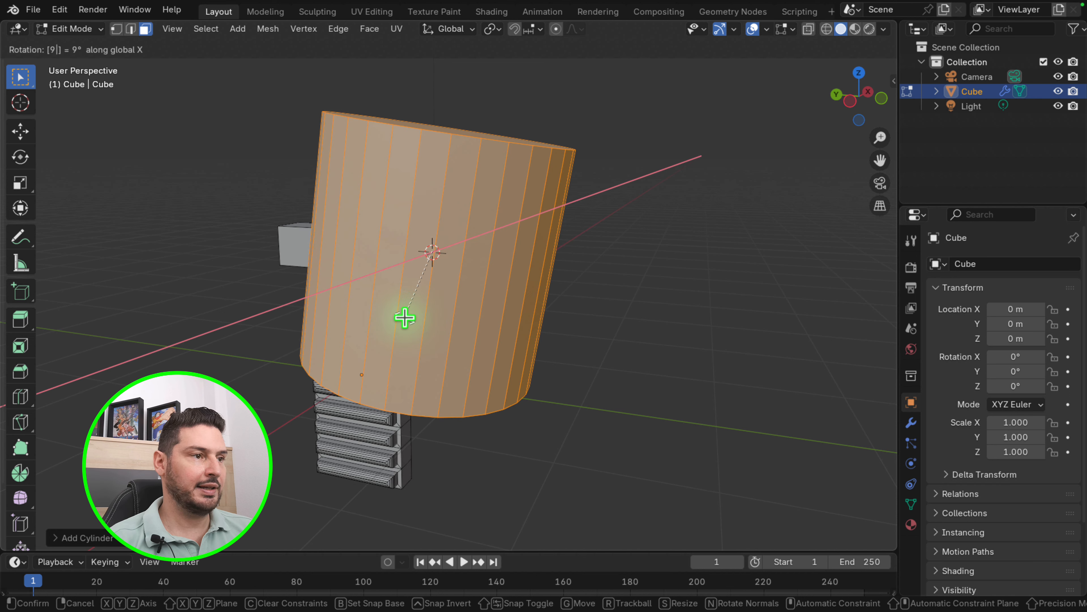
pyautogui.press('Return')
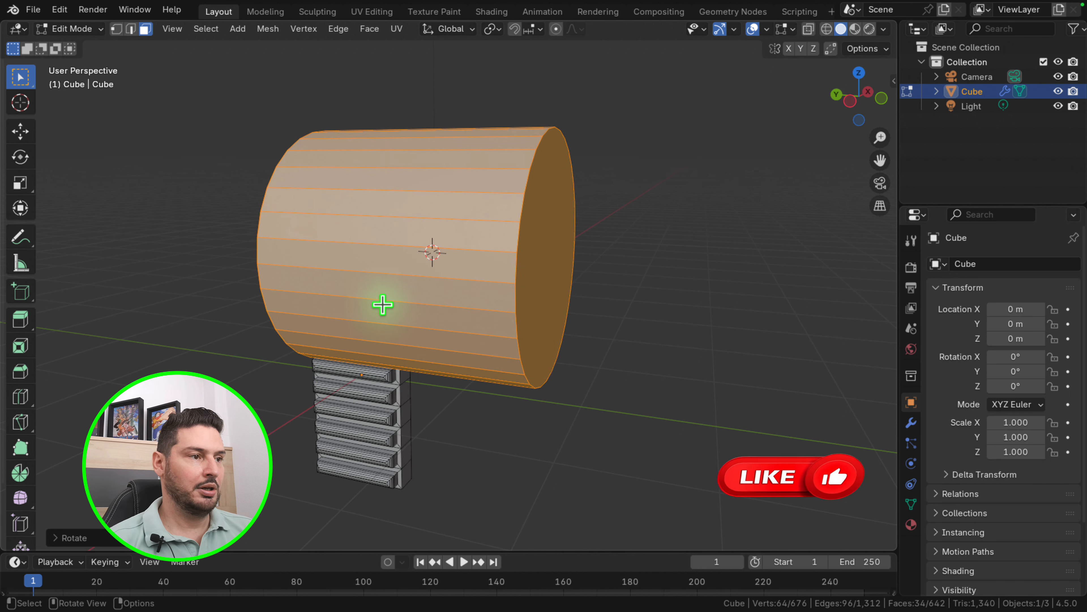
pyautogui.scroll(-3, 381, 304)
pyautogui.moveTo(372, 299); pyautogui.dragTo(424, 305, button='middle')
pyautogui.press('r')
pyautogui.press('x')
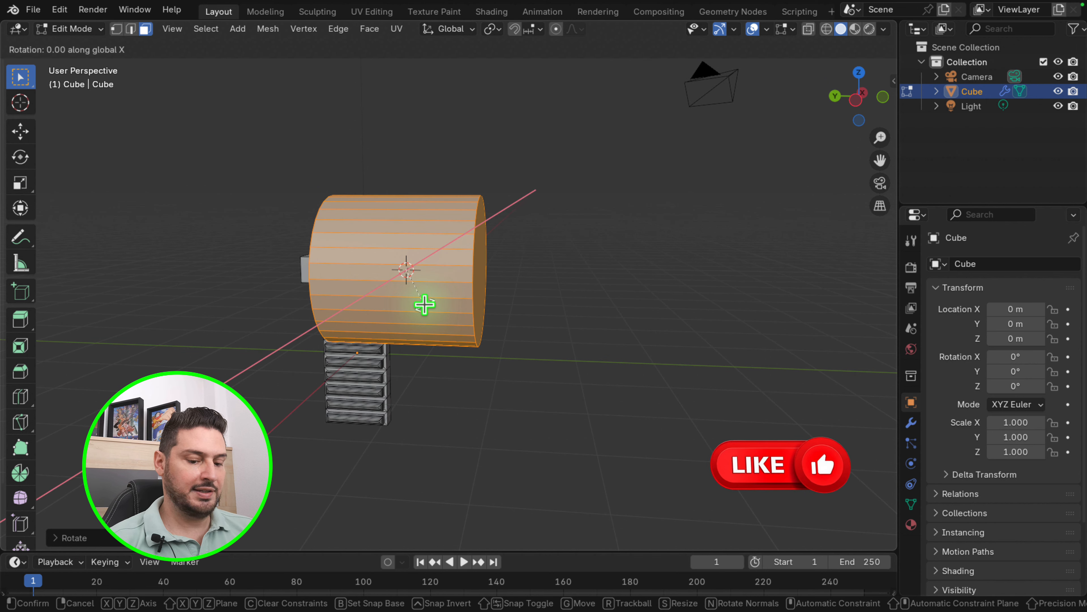
pyautogui.write('90')
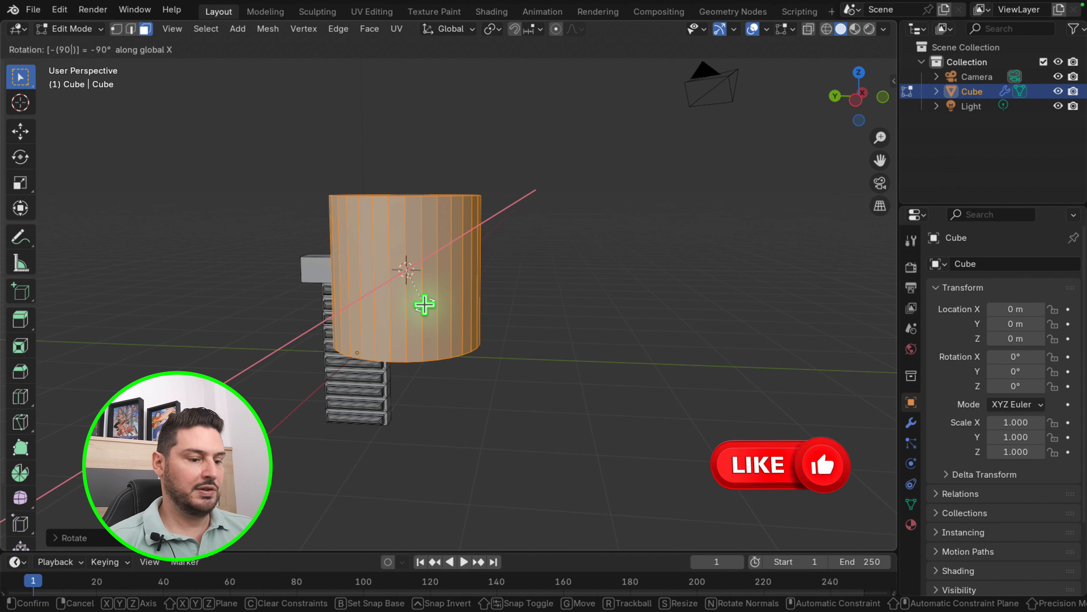
pyautogui.press('Escape')
# Rotate the cylinder 180° around the global Y axis
pyautogui.press('r')
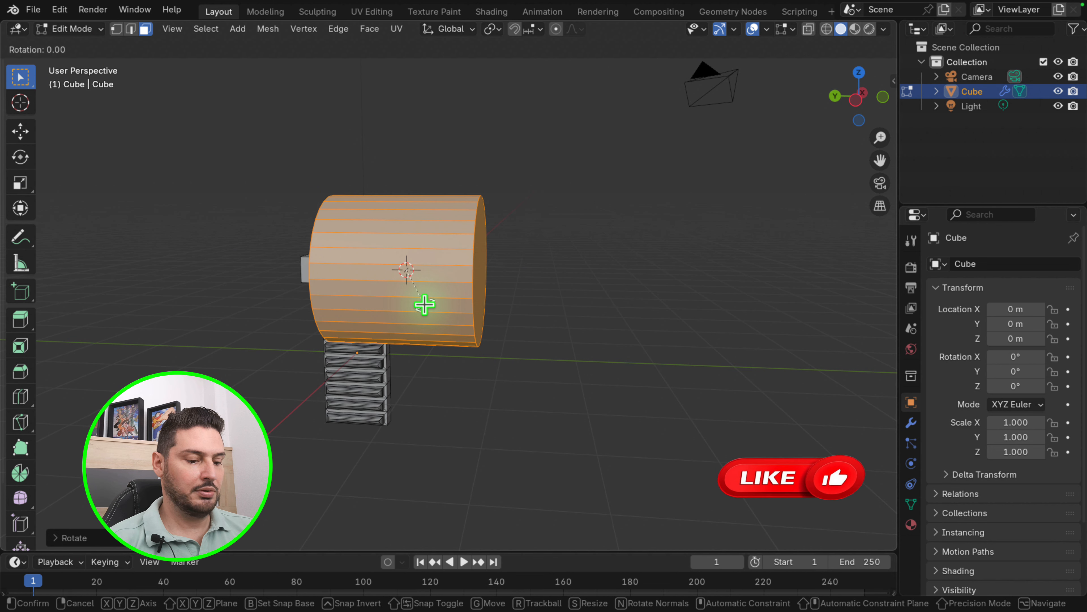
pyautogui.write('y')
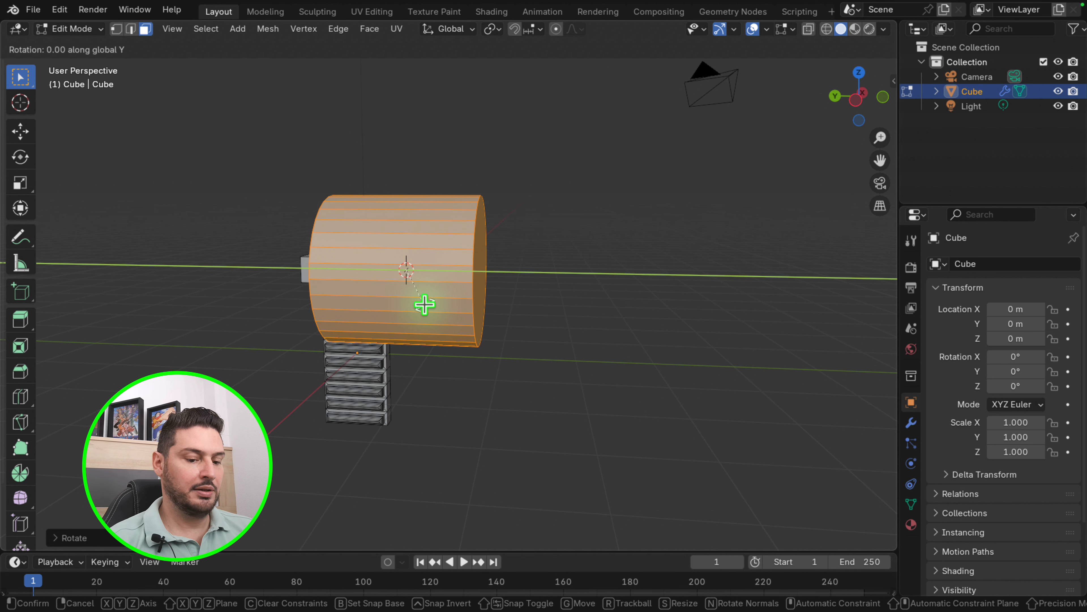
pyautogui.write('180')
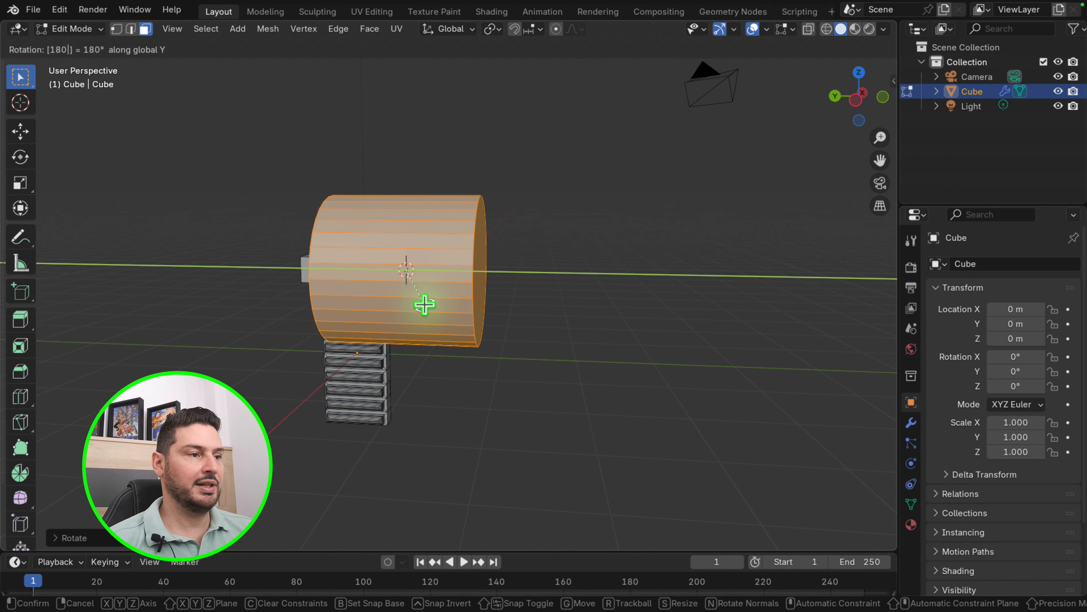
pyautogui.press('Return')
pyautogui.moveTo(529, 321); pyautogui.dragTo(432, 359, button='middle')
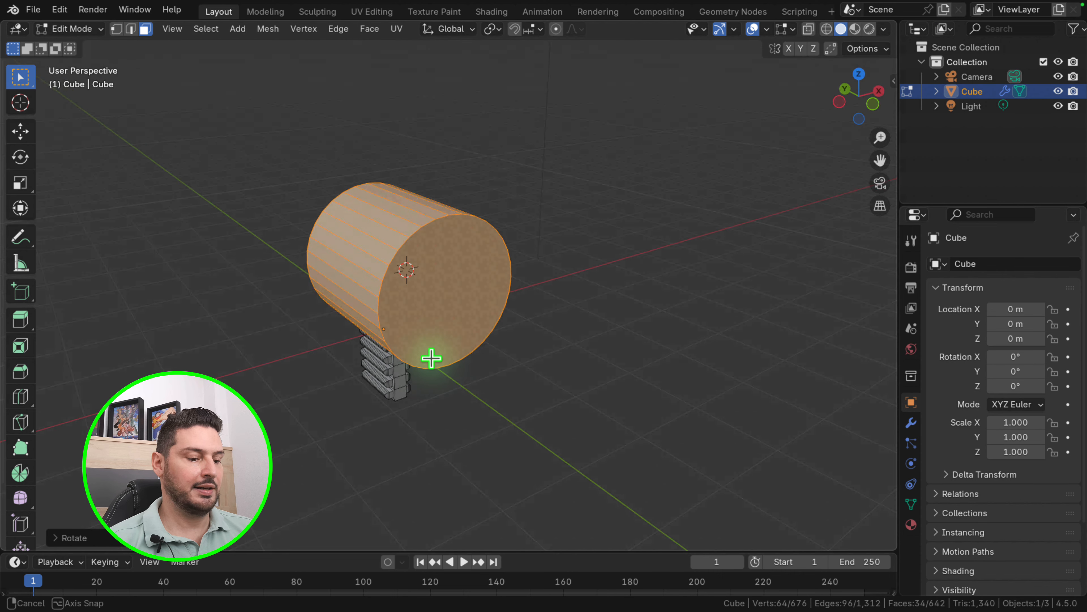
pyautogui.write('rz90')
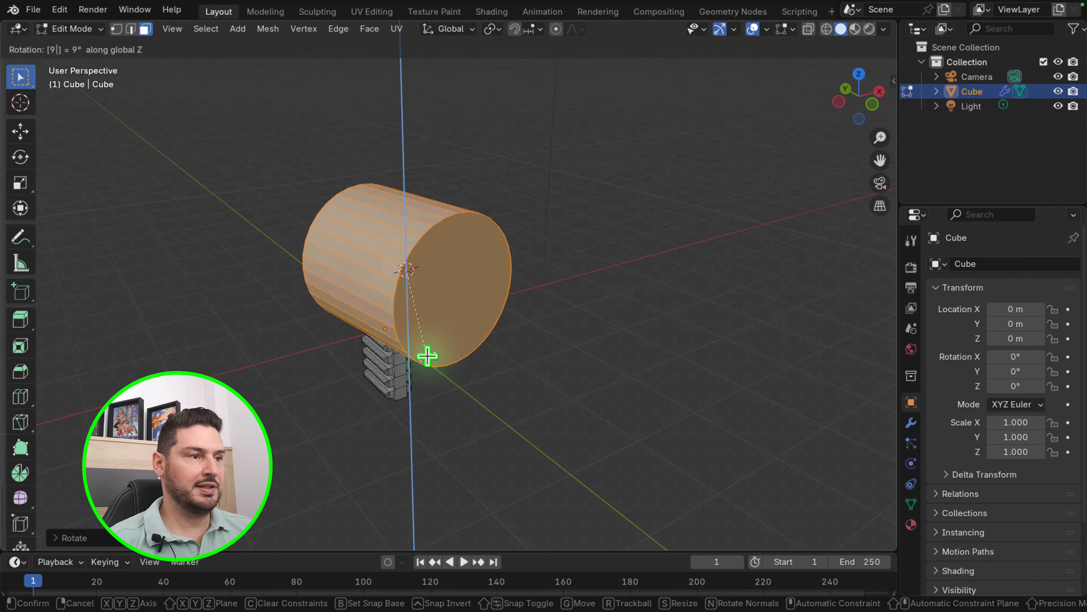
pyautogui.press('Escape')
# Scale the cylinder down uniformly to about 0.44 of its size
pyautogui.moveTo(428, 355); pyautogui.dragTo(495, 377, button='middle')
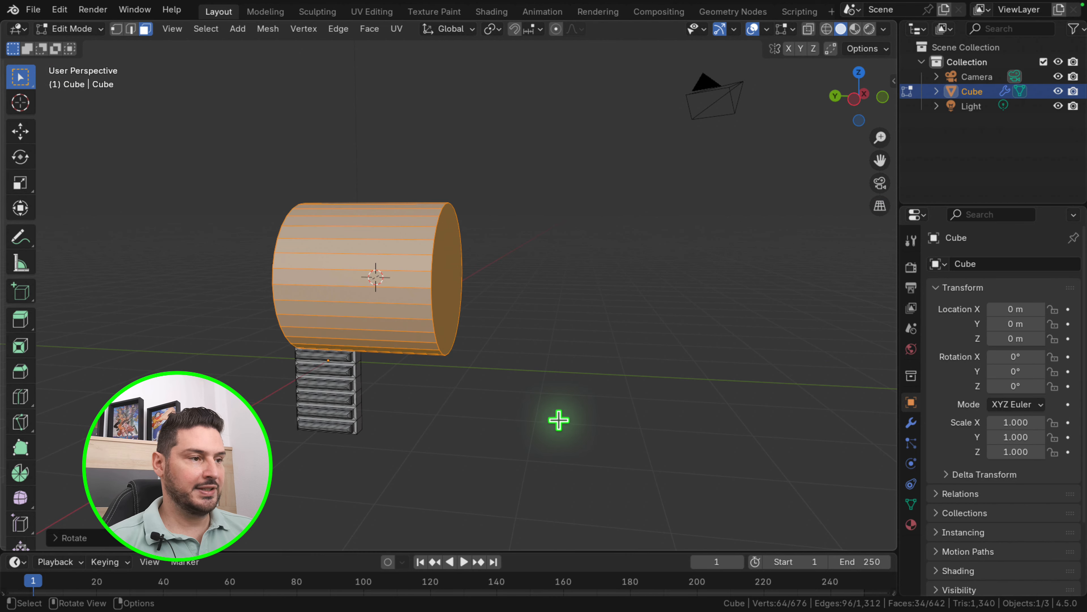
pyautogui.press('s')
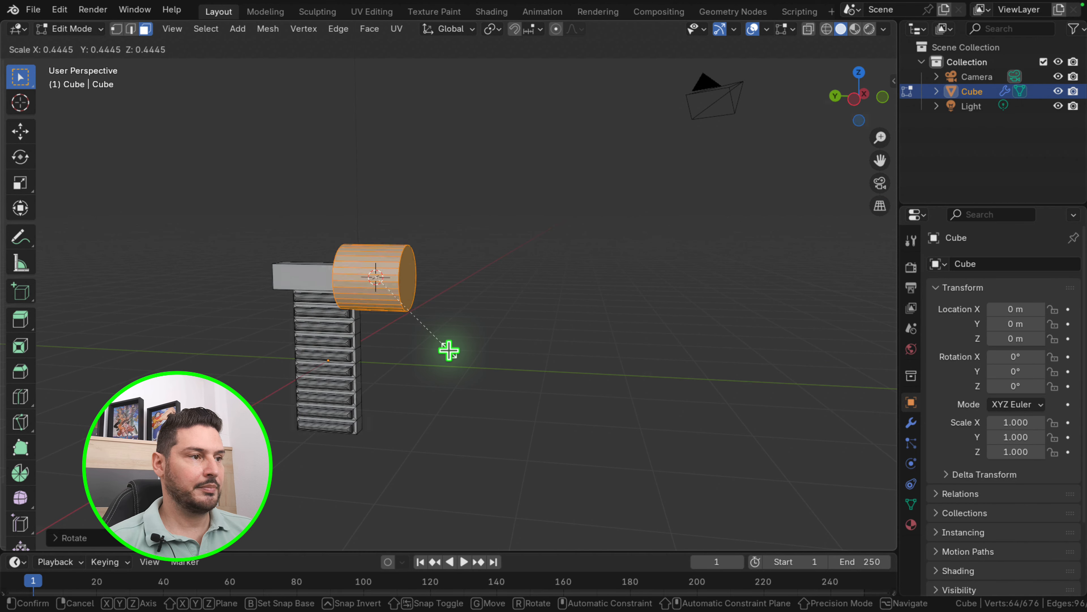
pyautogui.click(448, 350)
# Move the cylinder about 0.37 m along negative global Y so it sits at the cap's end
pyautogui.moveTo(417, 342); pyautogui.dragTo(490, 334, button='middle')
pyautogui.scroll(2, 387, 296)
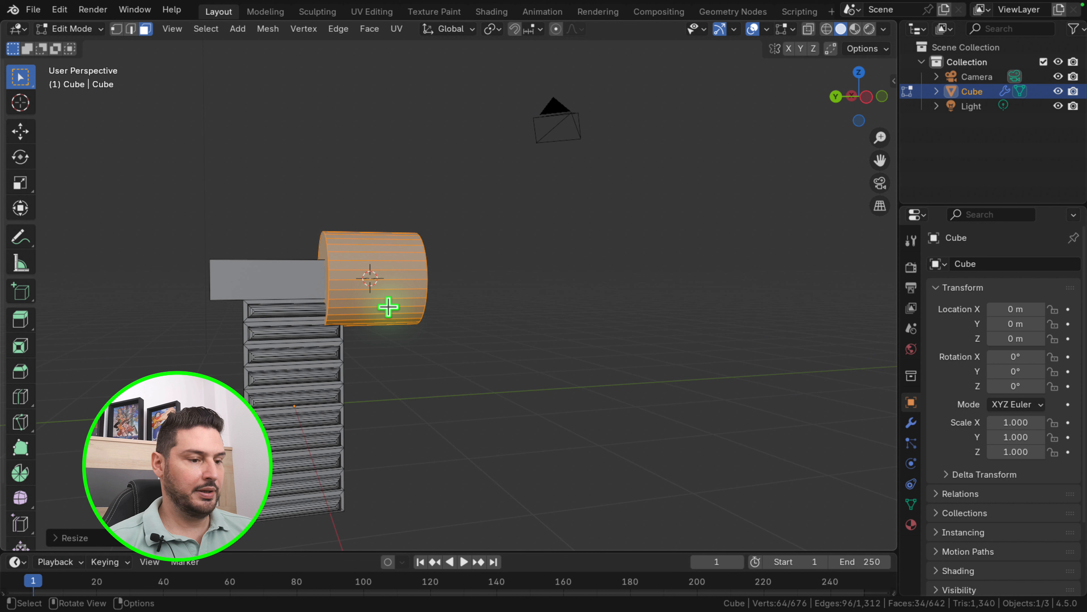
pyautogui.press('g')
pyautogui.press('y')
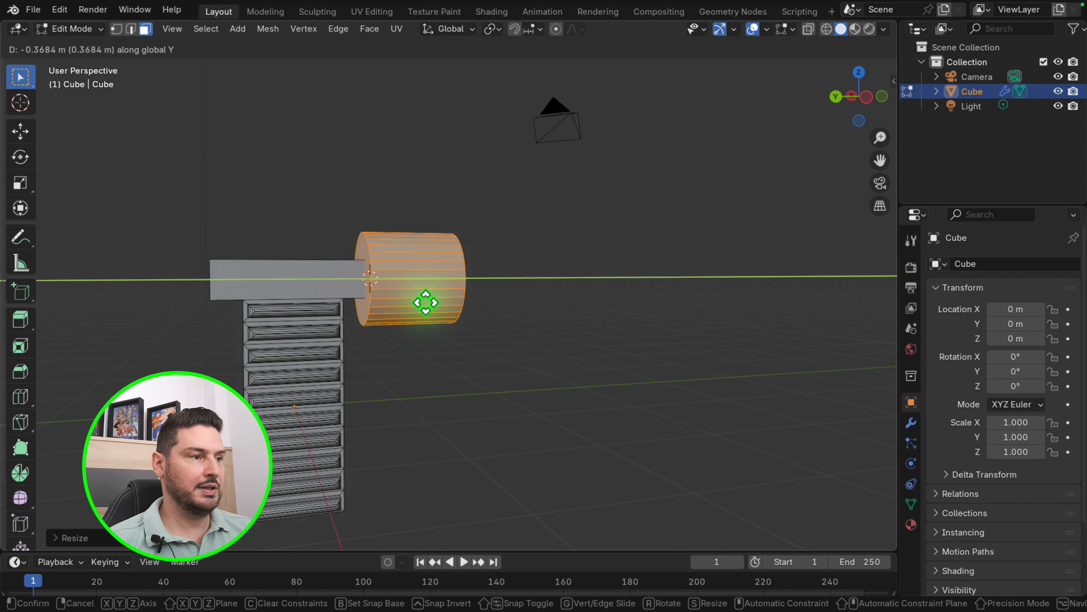
pyautogui.click(423, 303)
# Select the cylinder's outer end face and move it outward along global Y to lengthen the cylinder into a barrel
pyautogui.moveTo(427, 311); pyautogui.dragTo(347, 327, button='middle')
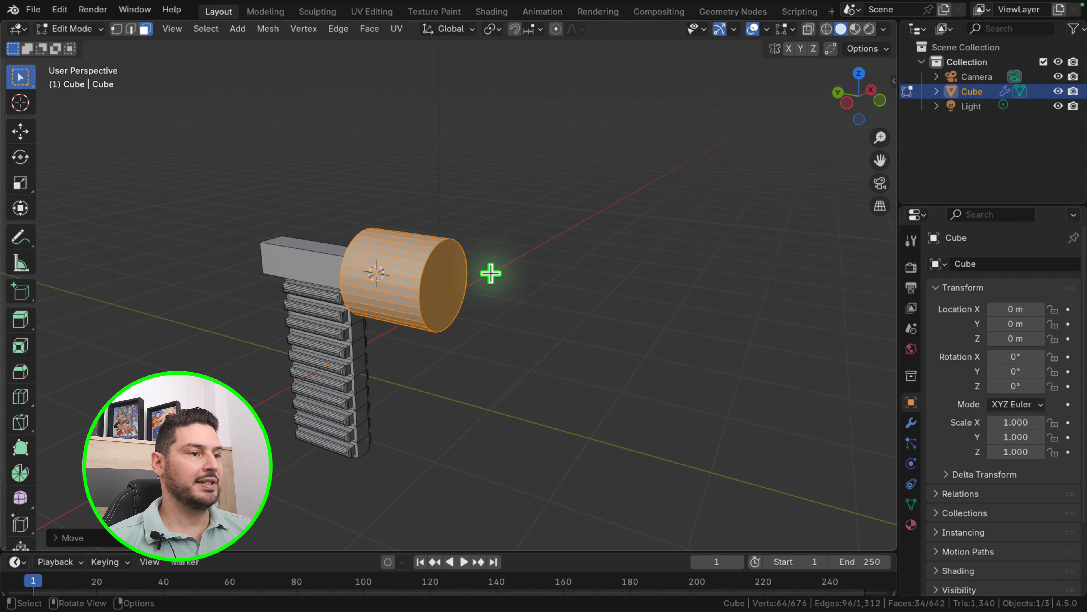
pyautogui.click(436, 282)
pyautogui.scroll(-3, 425, 284)
pyautogui.moveTo(425, 284); pyautogui.dragTo(454, 316, button='middle')
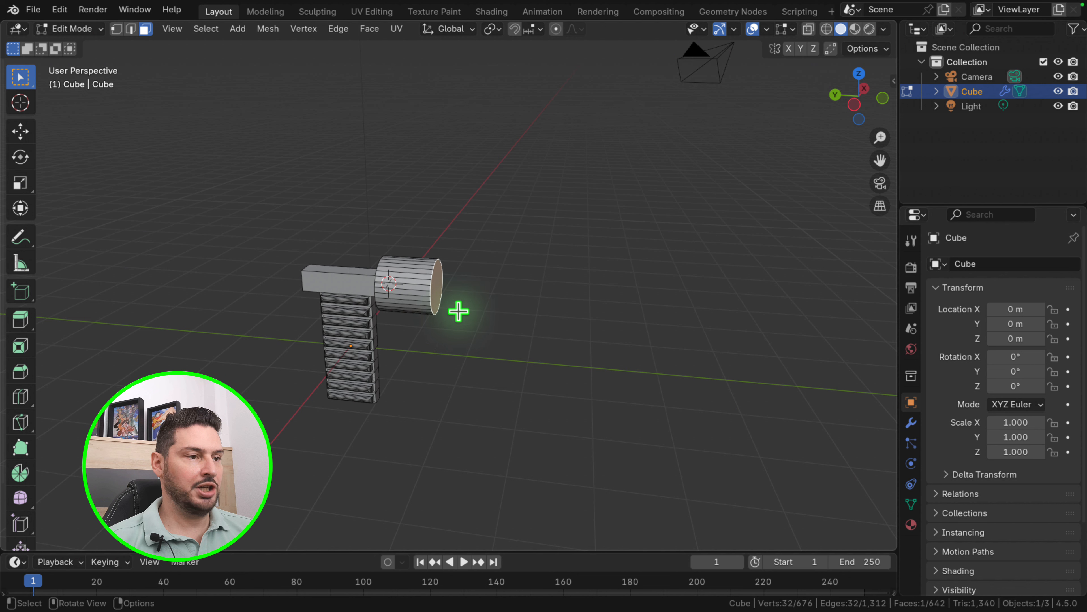
pyautogui.press('g')
pyautogui.press('y')
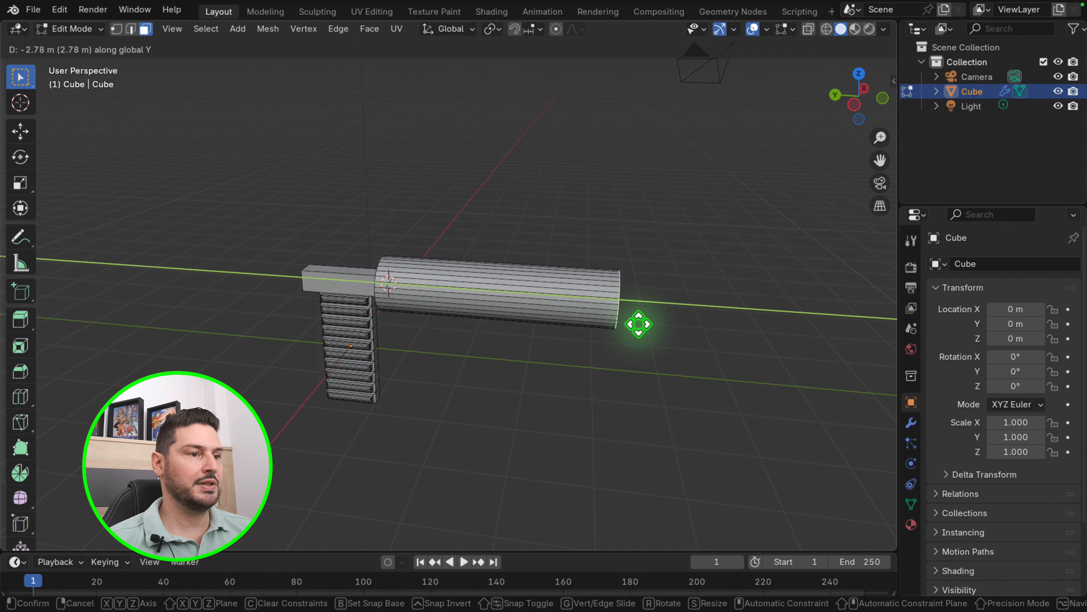
pyautogui.click(536, 313)
# Duplicate the cylinder's end face in place and scale the copy up to about 1.81 as a larger disc
pyautogui.scroll(-3, 545, 313)
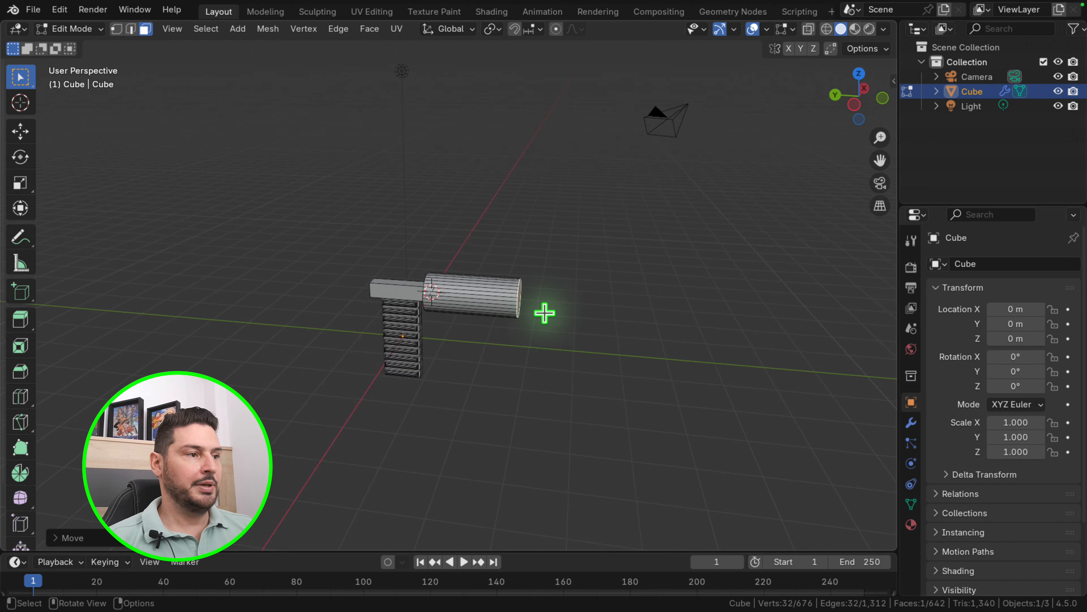
pyautogui.scroll(4, 544, 312)
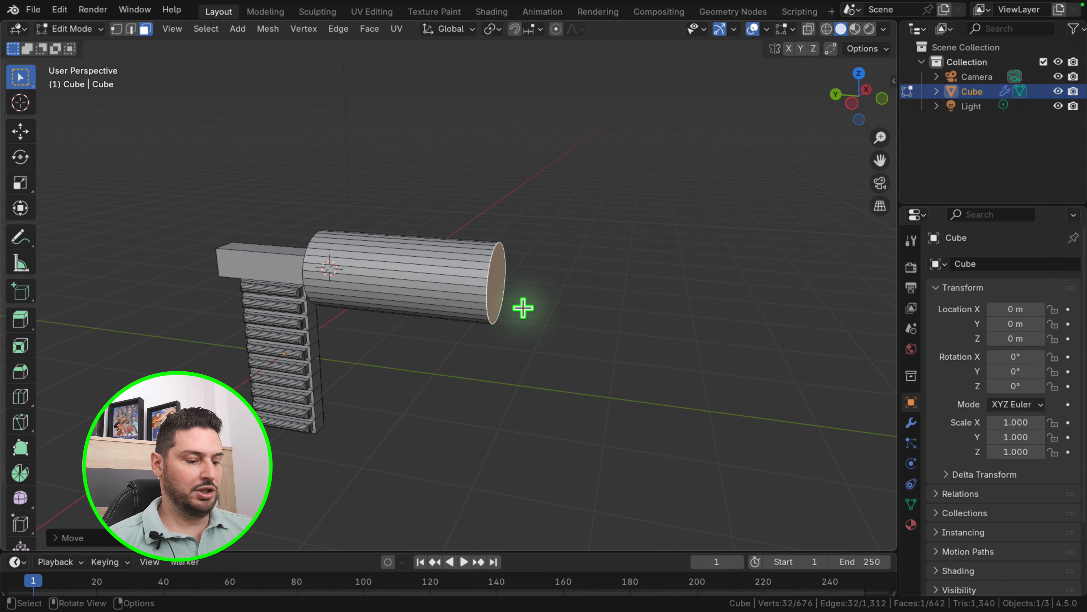
pyautogui.press('g')
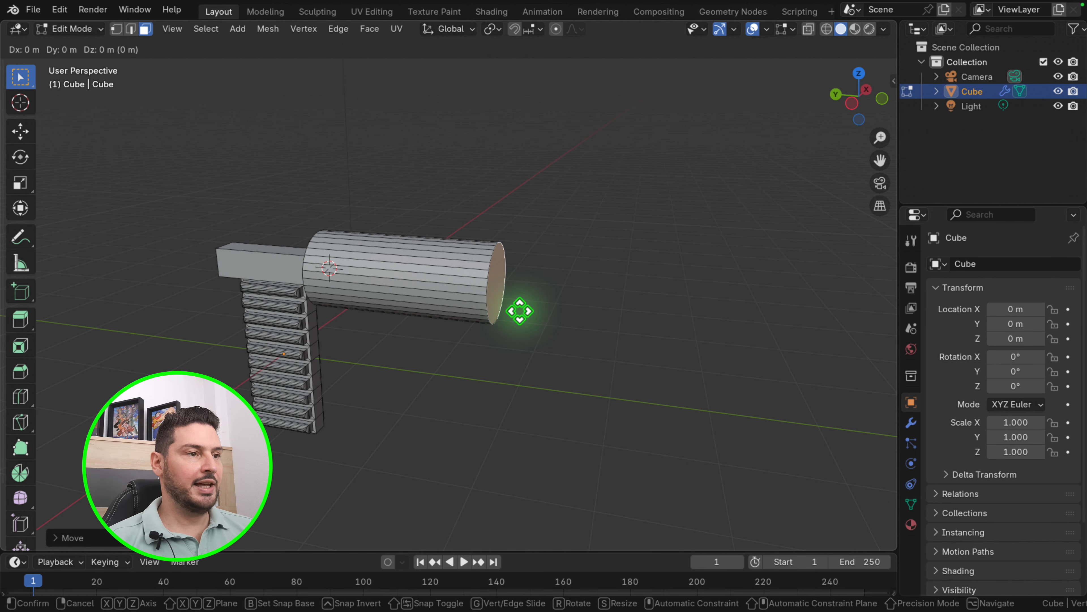
pyautogui.press('s')
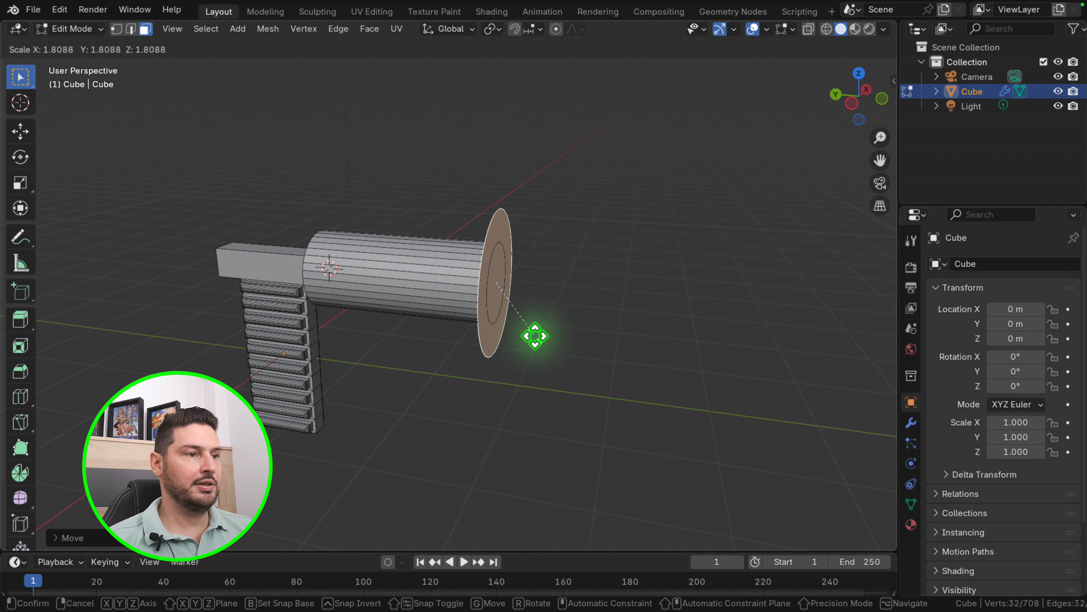
pyautogui.click(536, 336)
# Extrude the enlarged disc outward along its normal to form a thick round head at the cylinder's end
pyautogui.scroll(-2, 484, 326)
pyautogui.moveTo(484, 325); pyautogui.dragTo(514, 324, button='middle')
pyautogui.press('e')
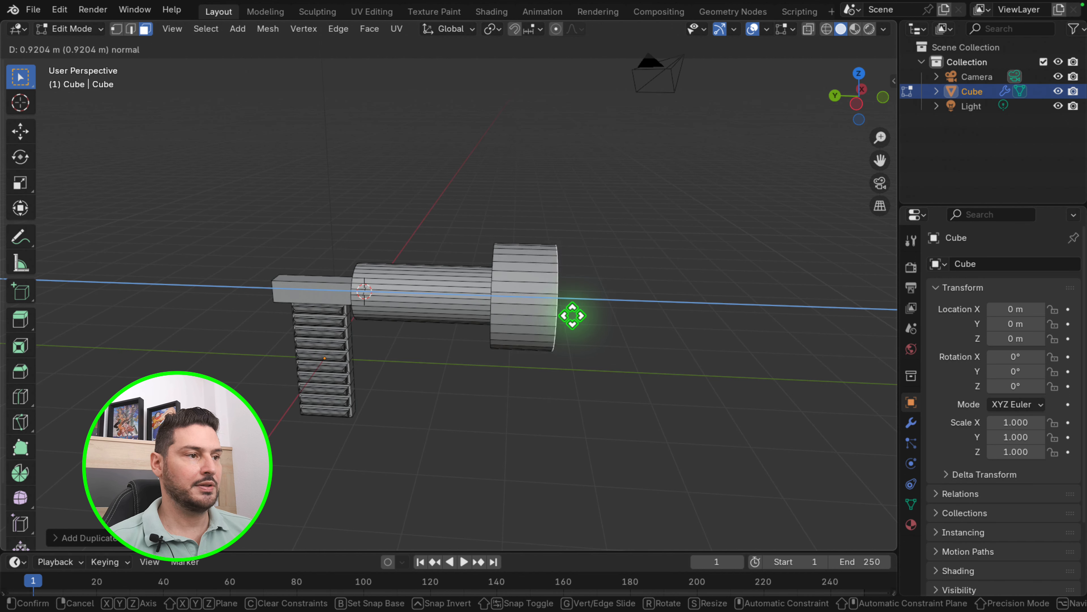
pyautogui.click(509, 327)
# Add two evenly spaced loop cuts around the long cylinder between the cap and the round head
pyautogui.scroll(-2, 507, 327)
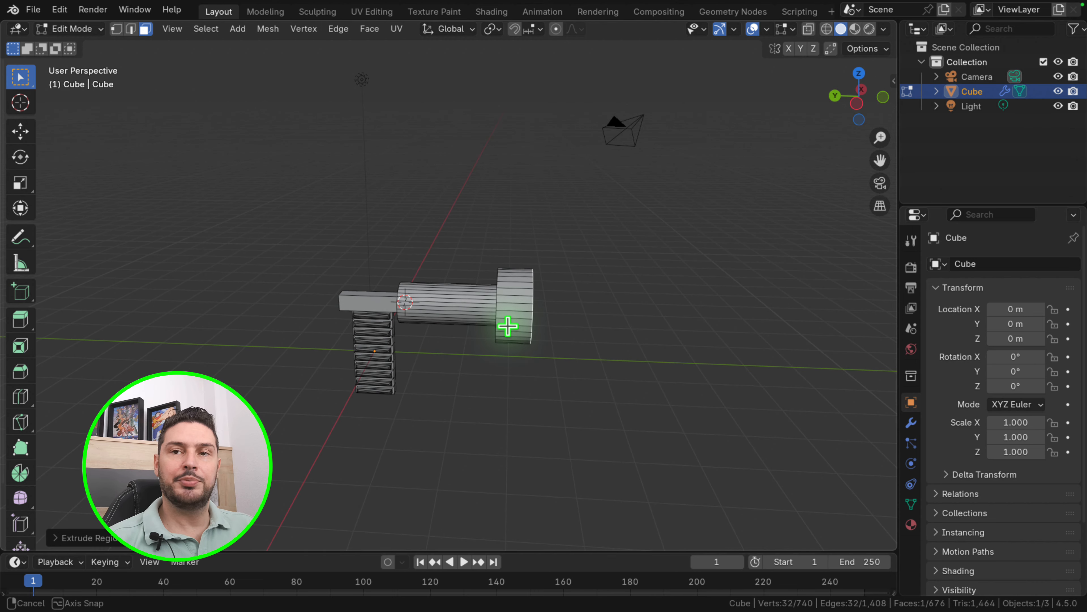
pyautogui.moveTo(524, 330); pyautogui.dragTo(483, 303, button='middle')
pyautogui.scroll(2, 483, 304)
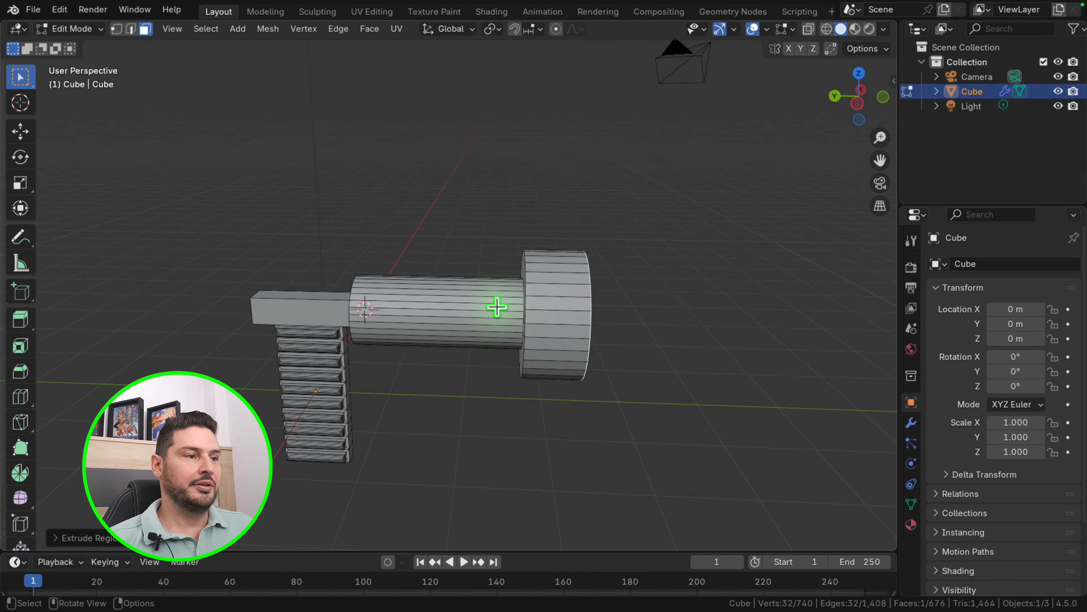
pyautogui.scroll(1, 474, 312)
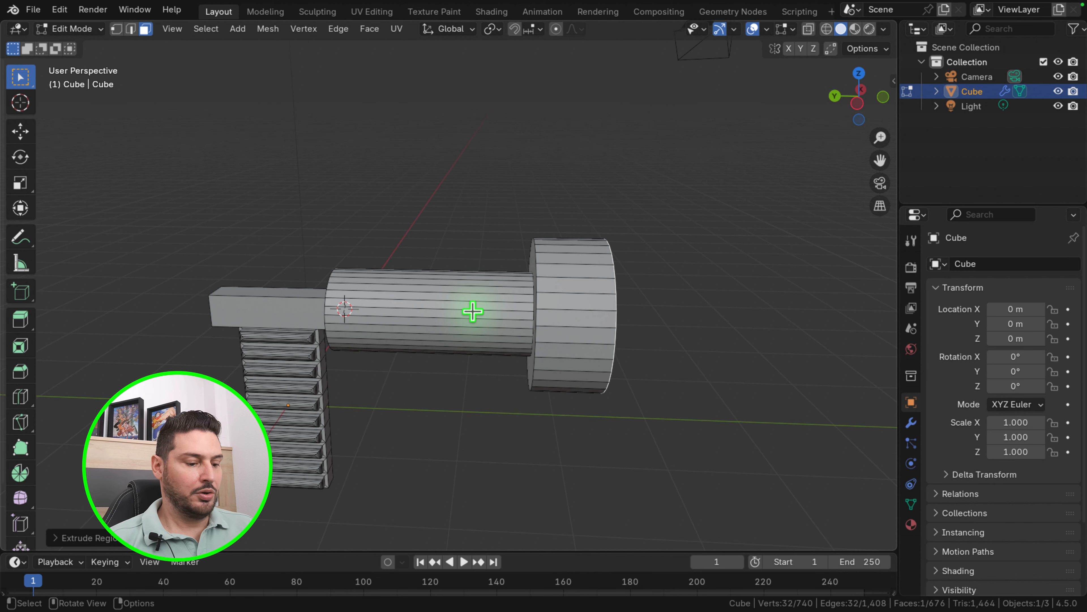
pyautogui.hotkey('ctrl', 'r')
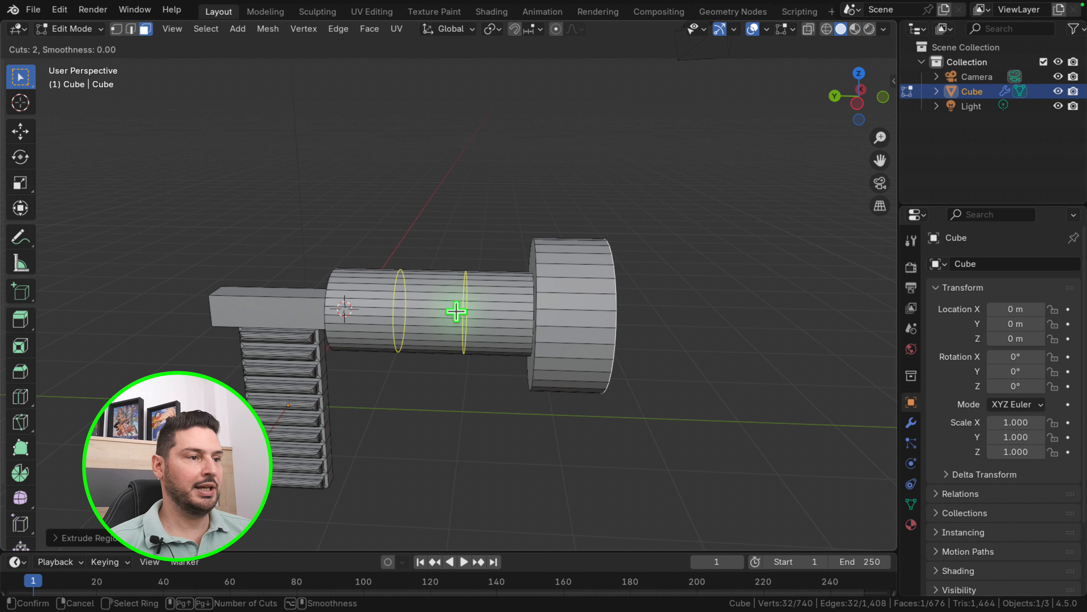
pyautogui.click(458, 310)
pyautogui.rightClick(463, 312)
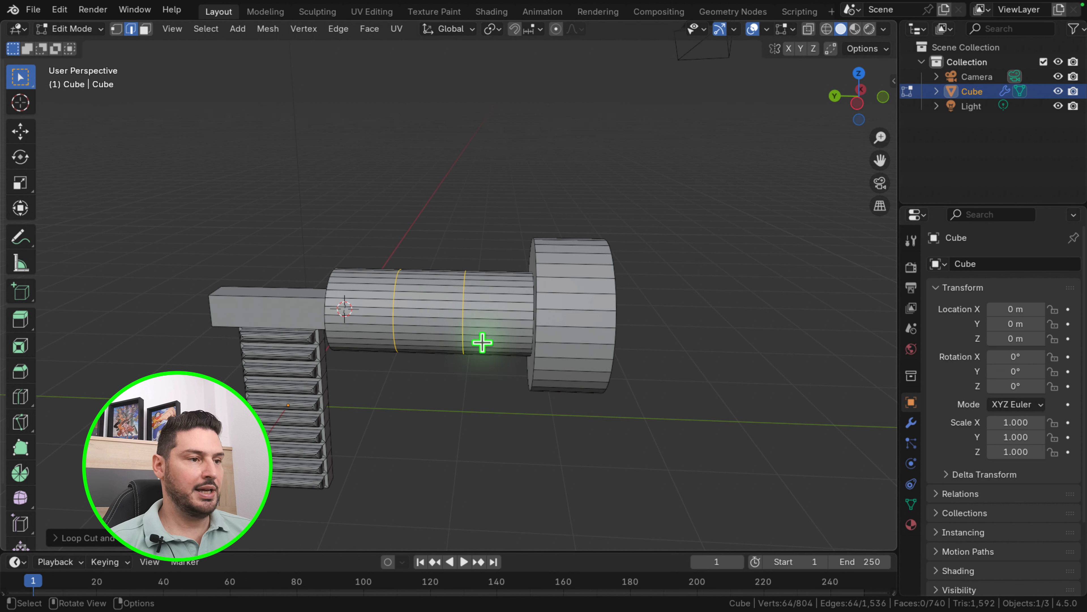
# Scale the two edge loops along global Y to bring them close together as a narrow band mid-cylinder
pyautogui.press('s')
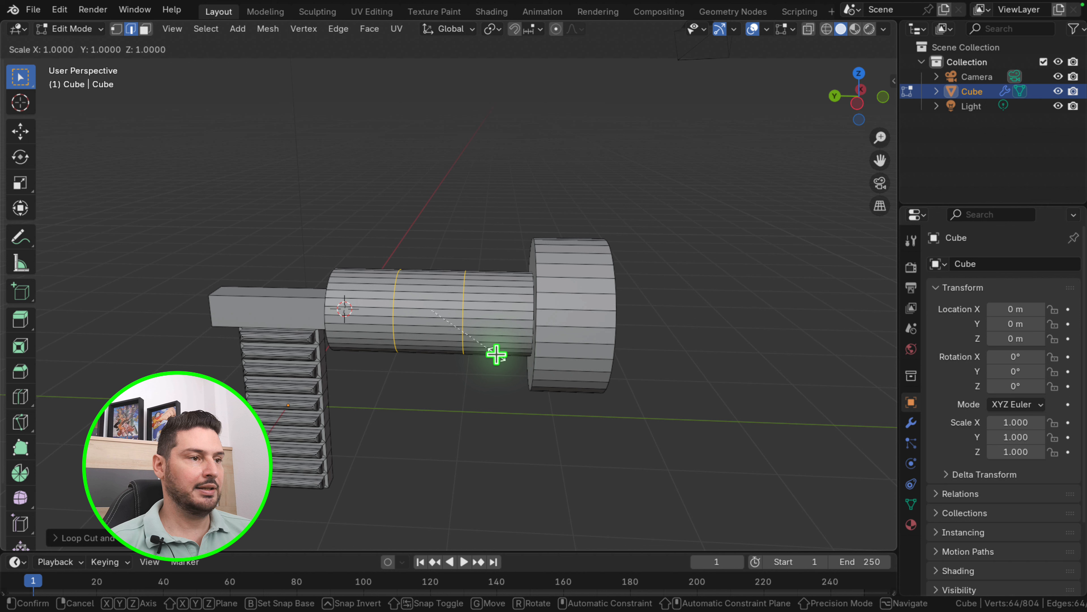
pyautogui.press('y')
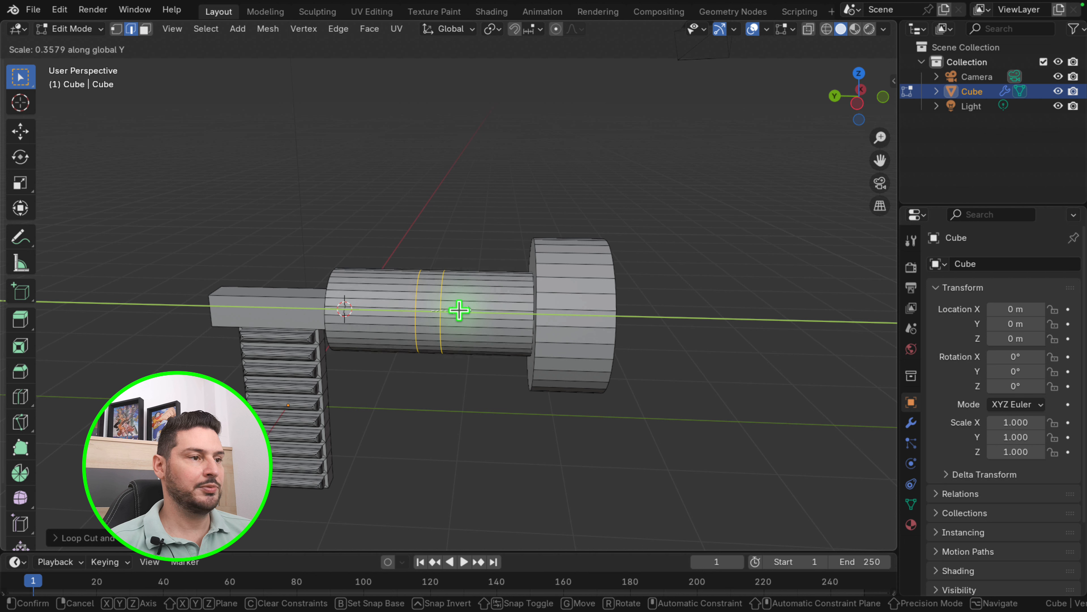
pyautogui.click(451, 310)
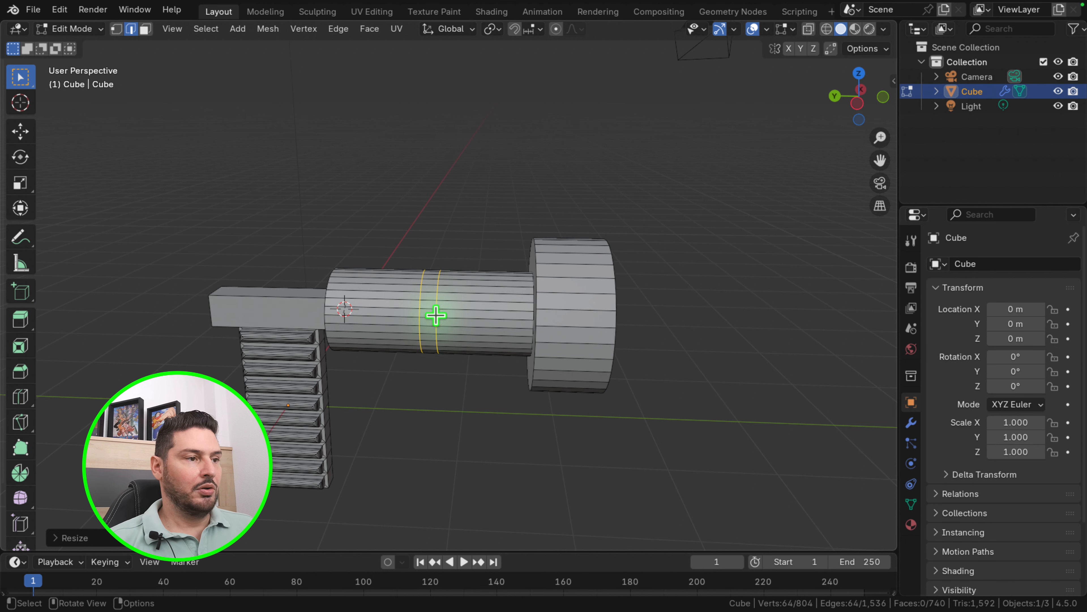
# Switch to face selection and select the narrow face loop around the middle of the cylinder
pyautogui.scroll(3, 456, 323)
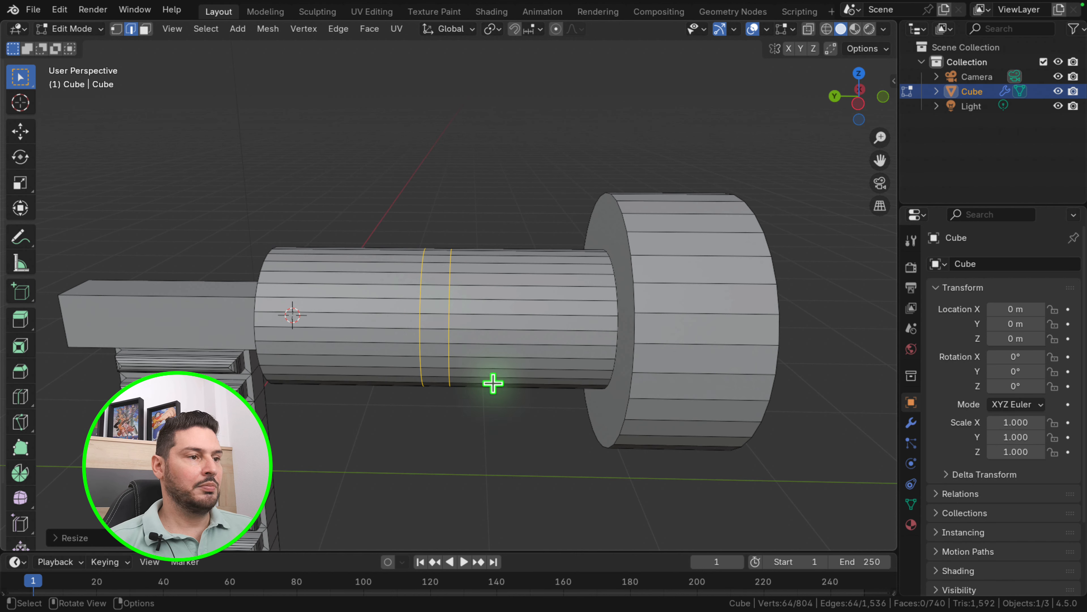
pyautogui.click(145, 29)
pyautogui.scroll(2, 466, 291)
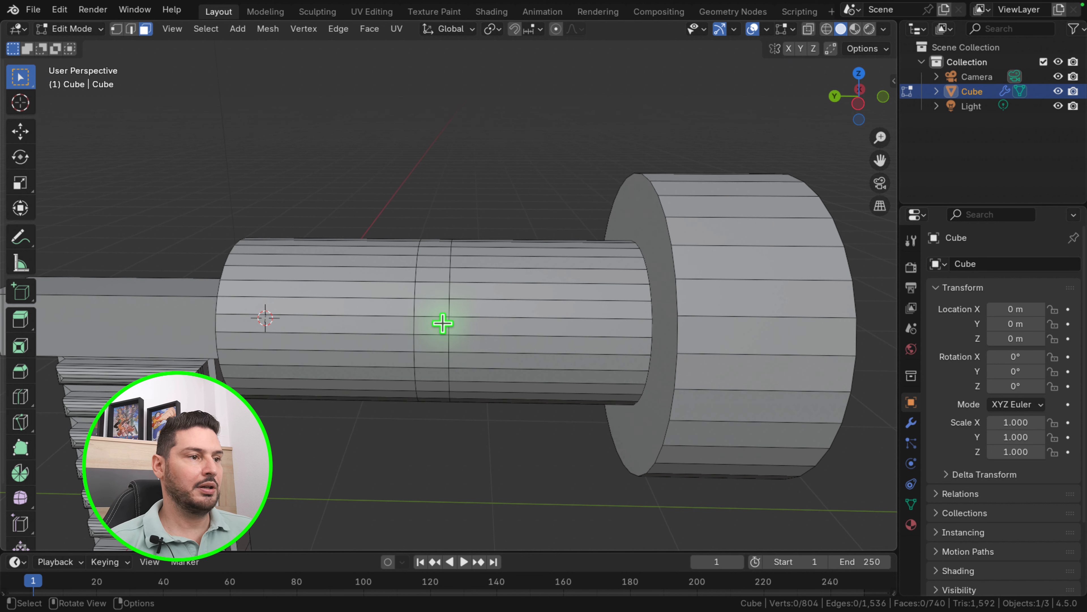
pyautogui.keyDown('alt'); pyautogui.click(431, 298); pyautogui.keyUp('alt')
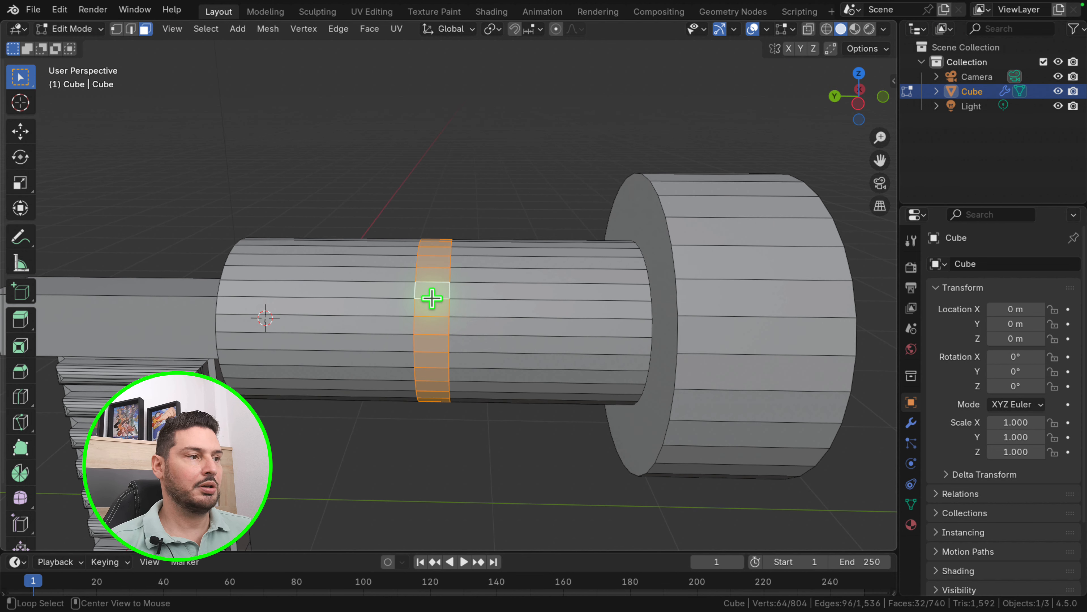
pyautogui.keyDown('alt'); pyautogui.click(330, 311); pyautogui.keyUp('alt')
pyautogui.keyDown('alt'); pyautogui.click(557, 306); pyautogui.keyUp('alt')
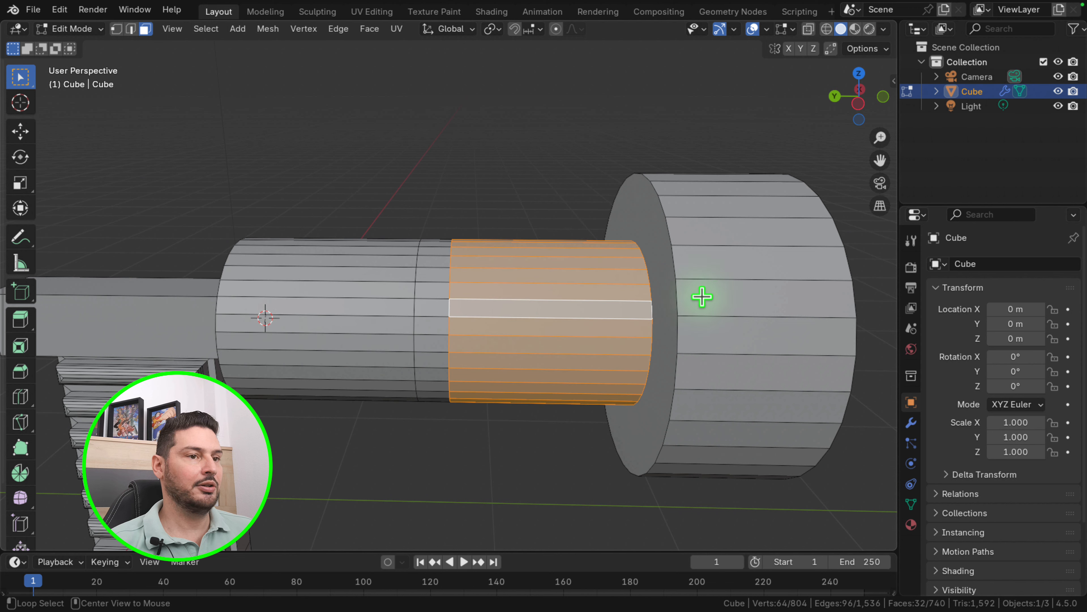
pyautogui.keyDown('alt'); pyautogui.click(708, 300); pyautogui.keyUp('alt')
pyautogui.scroll(-3, 646, 316)
pyautogui.keyDown('alt'); pyautogui.click(456, 309); pyautogui.keyUp('alt')
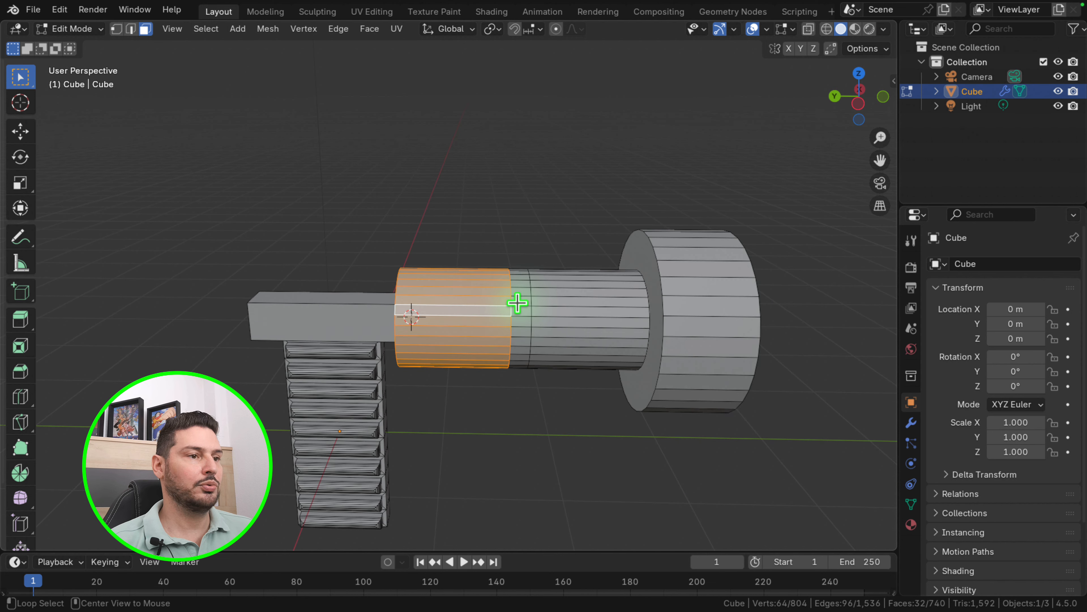
pyautogui.keyDown('alt'); pyautogui.click(519, 303); pyautogui.keyUp('alt')
pyautogui.scroll(-2, 505, 335)
pyautogui.scroll(4, 512, 335)
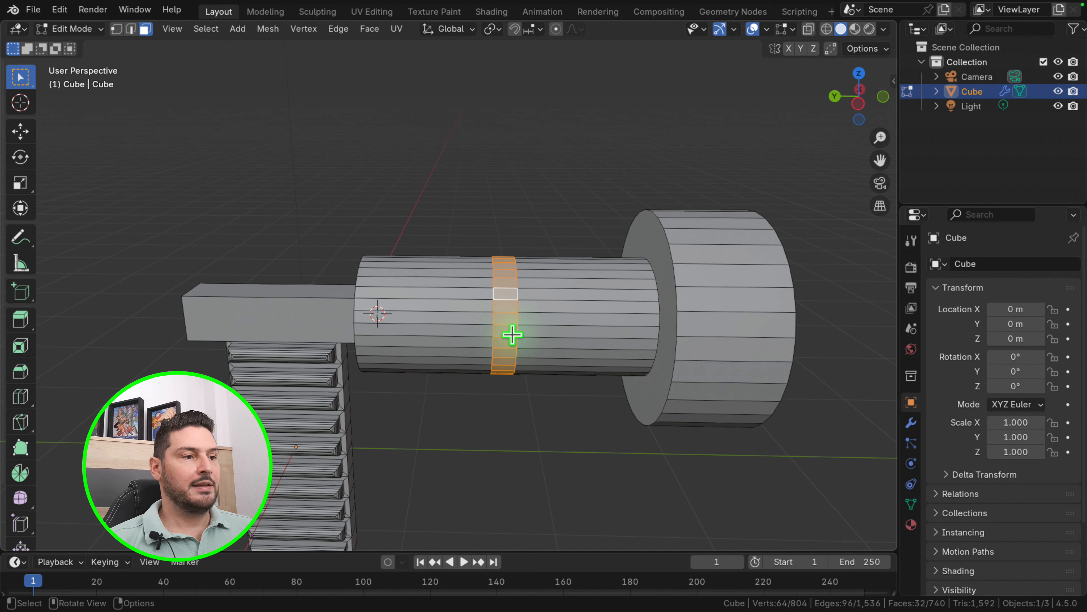
pyautogui.scroll(-2, 512, 334)
pyautogui.scroll(4, 513, 317)
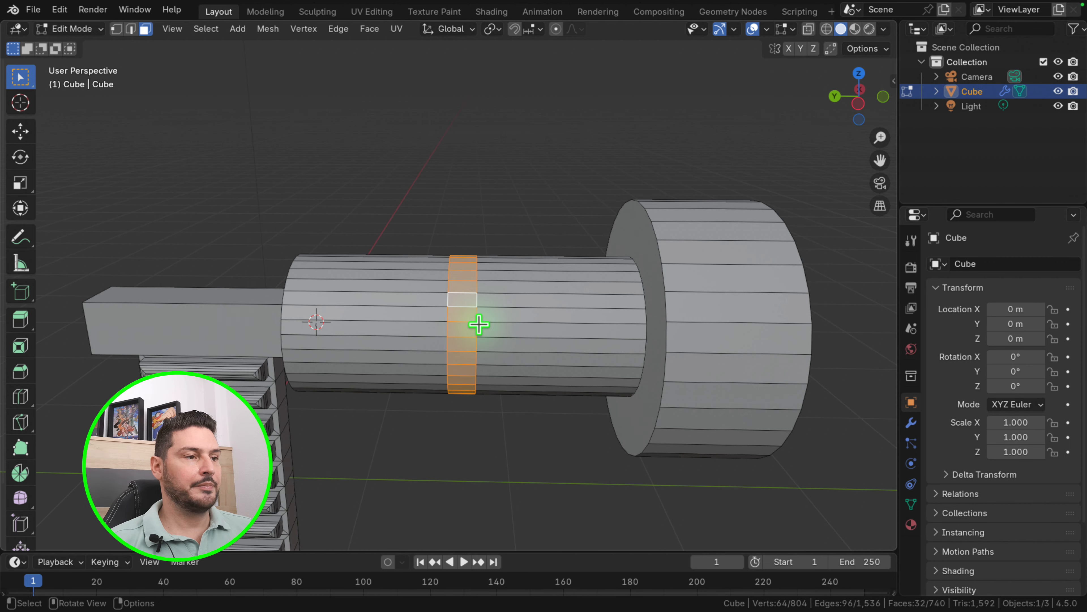
pyautogui.scroll(1, 478, 324)
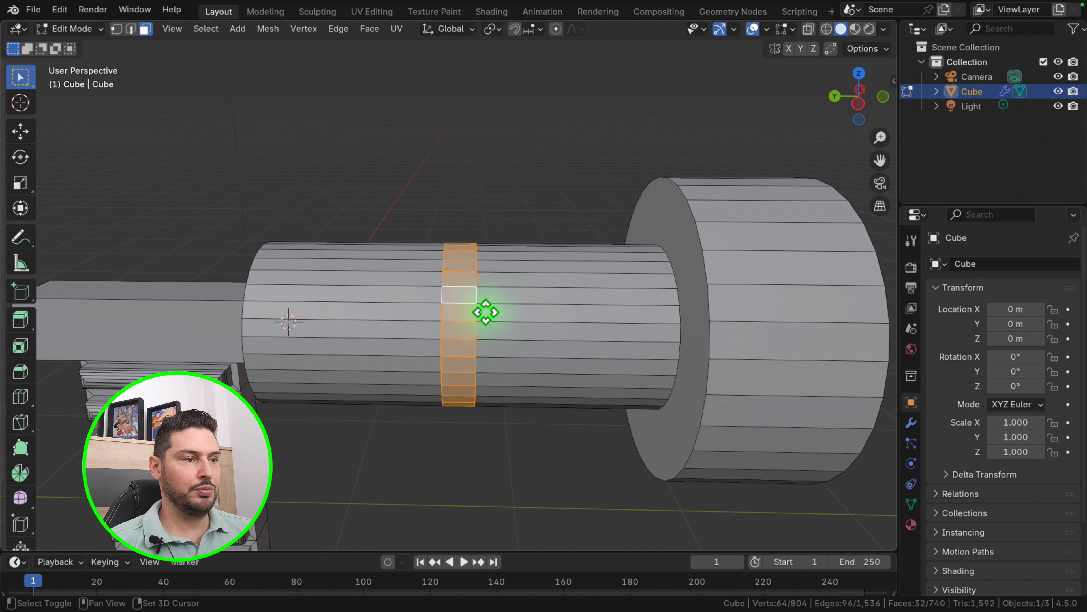
# Duplicate the narrow band in place and extrude the copy outward along its normals into a raised ring
pyautogui.hotkey('shift', 'd')
pyautogui.rightClick(485, 325)
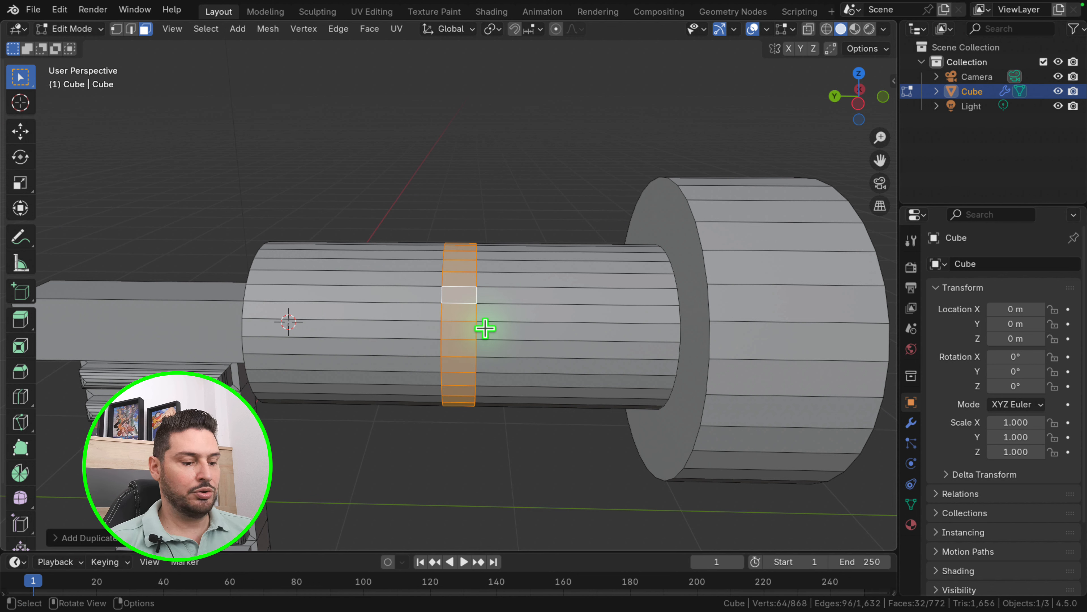
pyautogui.hotkey('alt', 'e')
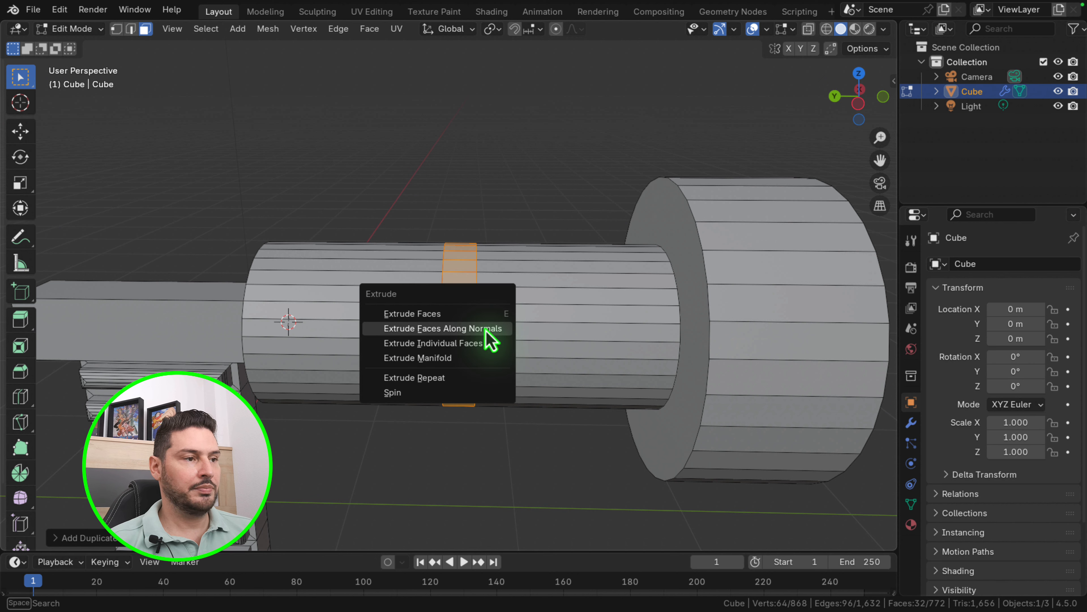
pyautogui.click(484, 328)
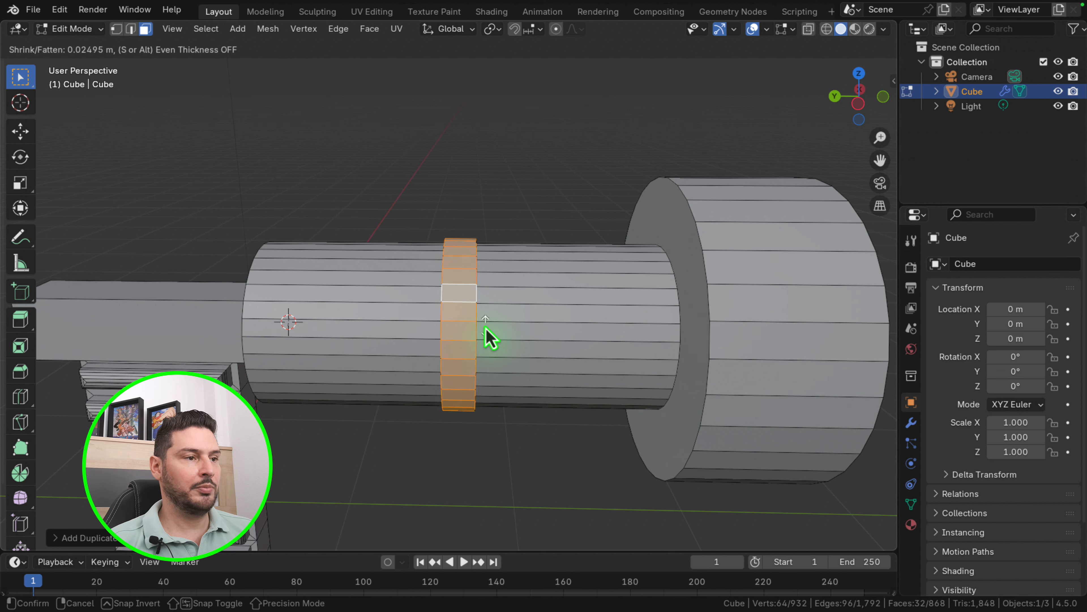
pyautogui.click(493, 330)
# Select the whole ring as linked geometry and try moving it along the cylinder
pyautogui.moveTo(485, 332); pyautogui.dragTo(538, 314, button='middle')
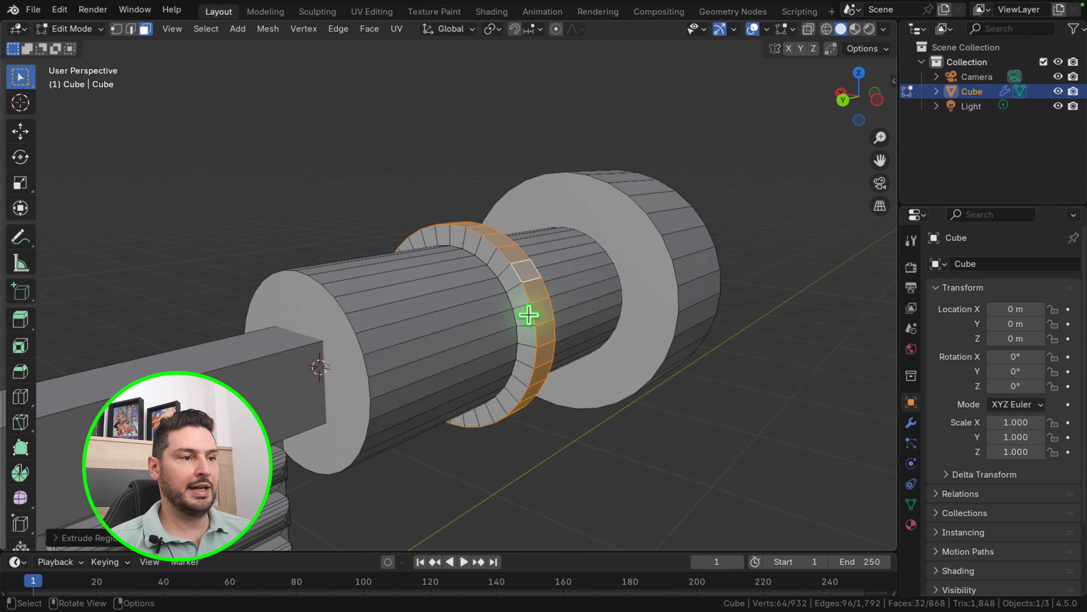
pyautogui.click(529, 315)
pyautogui.hotkey('ctrl', 'l')
pyautogui.press('g')
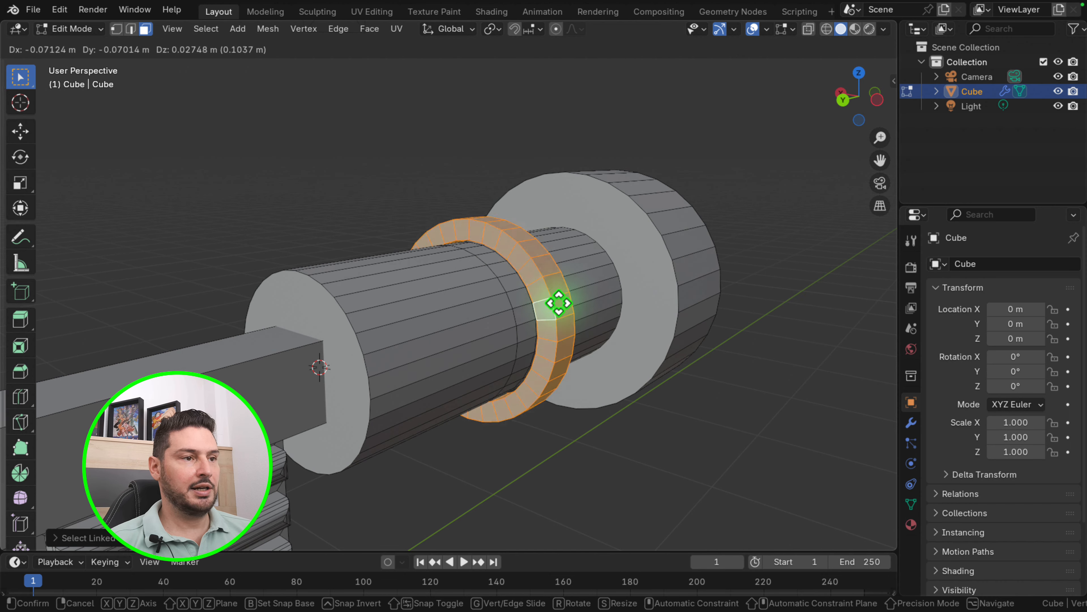
pyautogui.rightClick(531, 321)
# Check how the ring relates to the cylinder by selecting linked cylinder faces, several ring faces, and the entire linked ring
pyautogui.moveTo(487, 346); pyautogui.dragTo(454, 359, button='middle')
pyautogui.press('l')
pyautogui.click(391, 345)
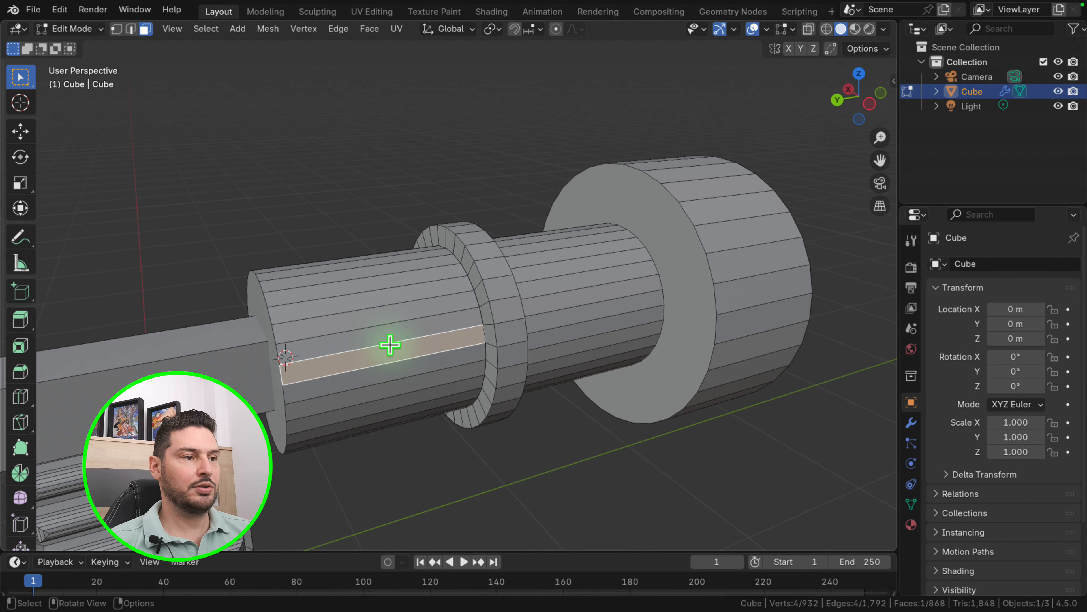
pyautogui.press('l')
pyautogui.scroll(-3, 572, 289)
pyautogui.keyDown('shift'); pyautogui.moveTo(565, 293); pyautogui.dragTo(462, 338, button='middle'); pyautogui.keyUp('shift')
pyautogui.click(464, 321)
pyautogui.scroll(3, 438, 366)
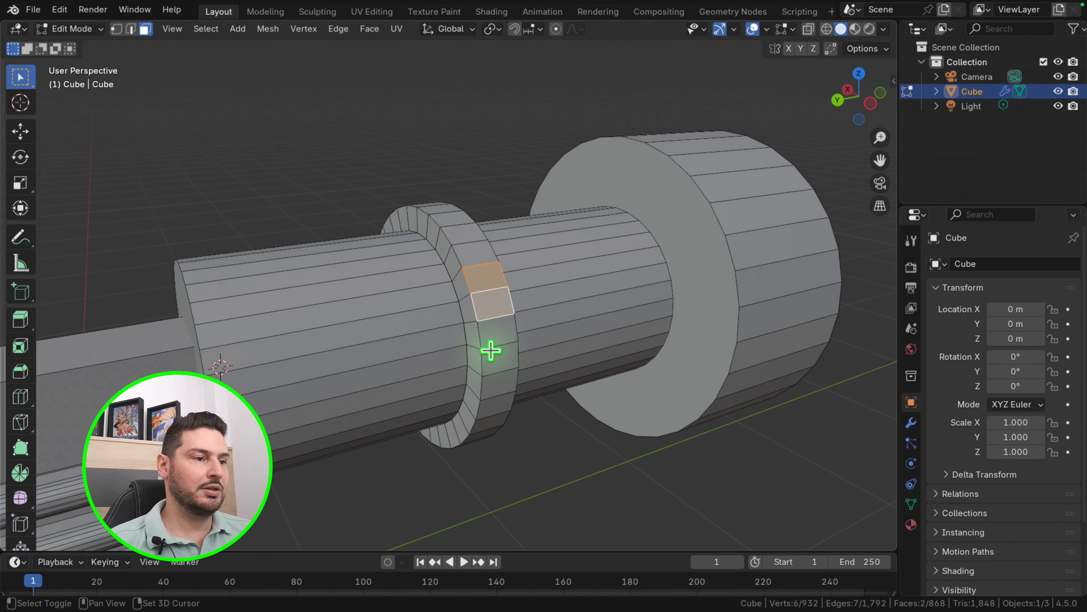
pyautogui.keyDown('shift'); pyautogui.click(483, 359); pyautogui.keyUp('shift')
pyautogui.keyDown('shift'); pyautogui.click(473, 336); pyautogui.keyUp('shift')
pyautogui.keyDown('shift'); pyautogui.click(477, 316); pyautogui.keyUp('shift')
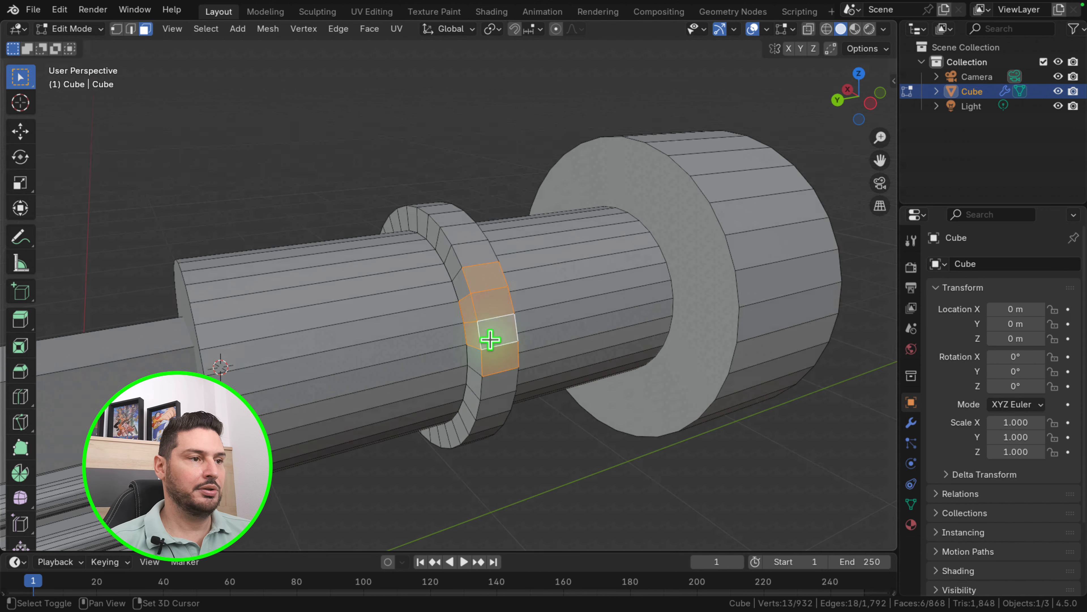
pyautogui.click(484, 276)
pyautogui.hotkey('ctrl', 'l')
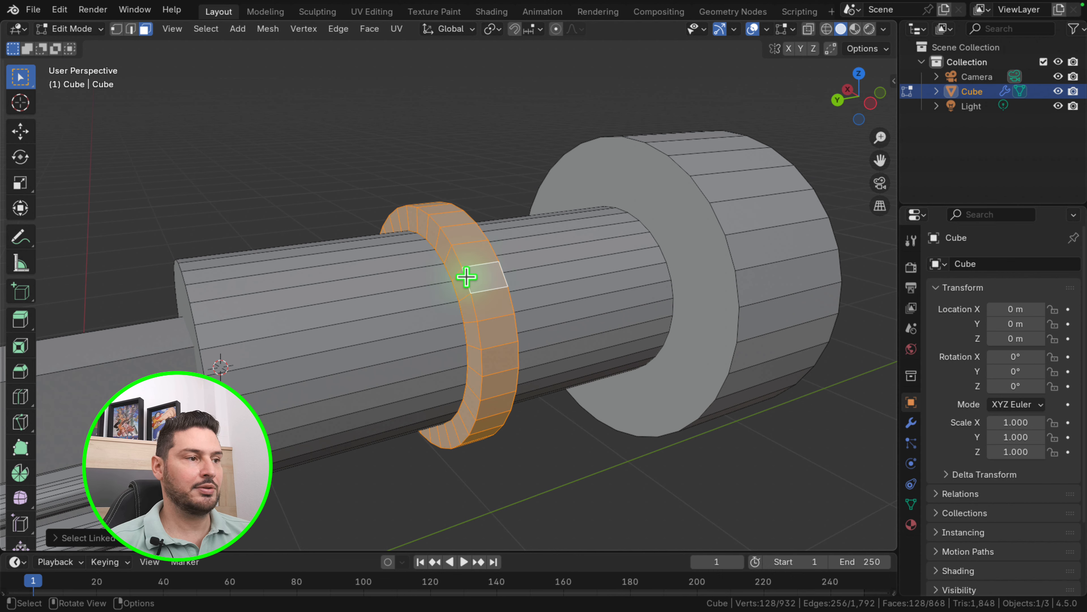
# Examine which parts are separate by selecting the linked block, cylinder and ring, and the entire mesh
pyautogui.scroll(-4, 467, 276)
pyautogui.press('l')
pyautogui.press('l')
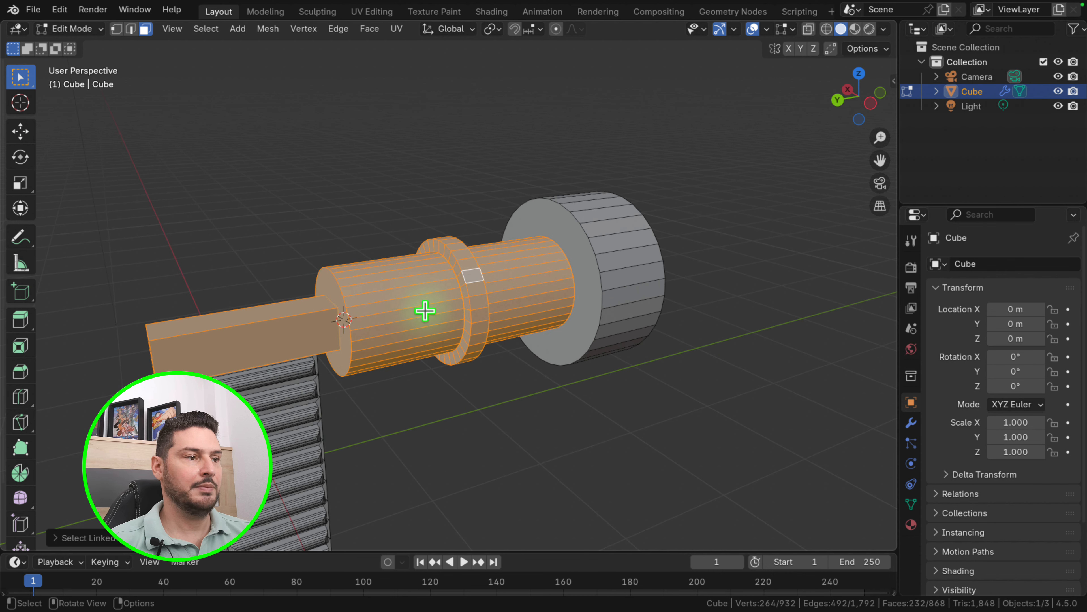
pyautogui.click(425, 311)
pyautogui.press('l')
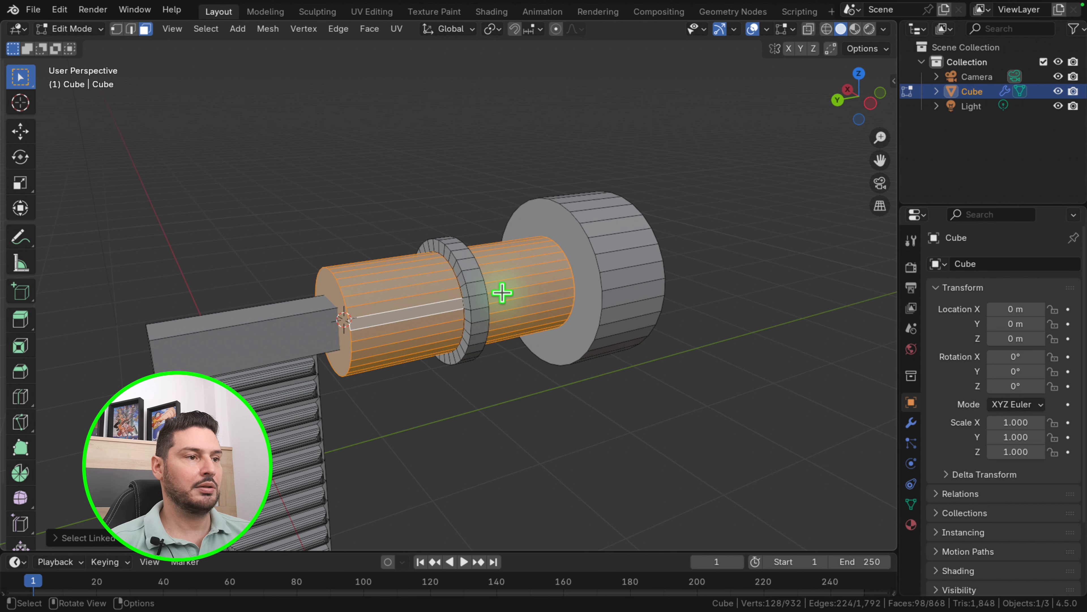
pyautogui.press('l')
pyautogui.press('l')
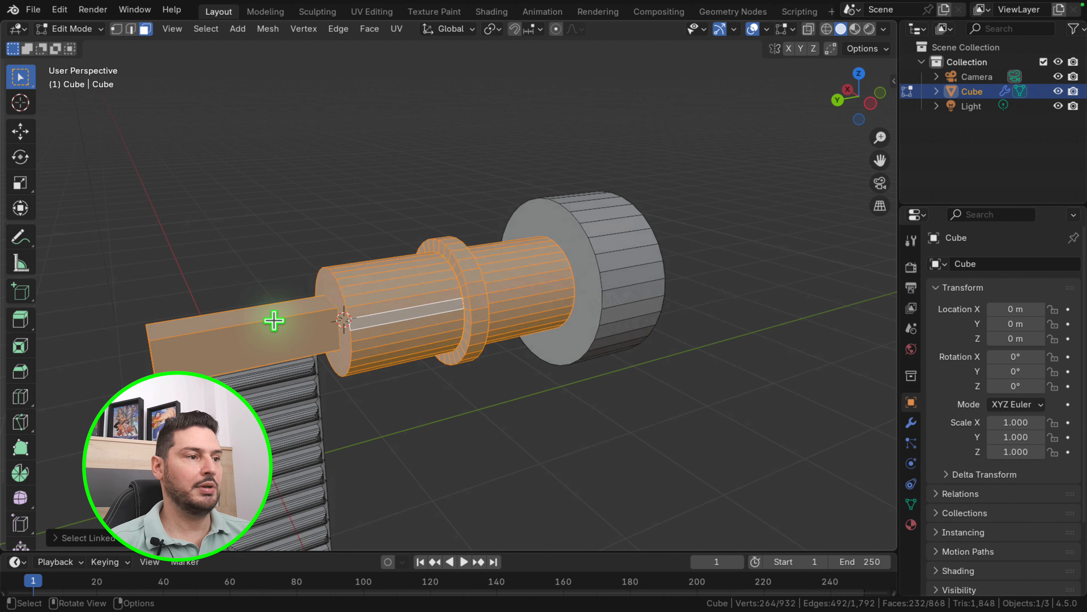
pyautogui.click(448, 299)
pyautogui.moveTo(449, 298)
pyautogui.mouseDown(button='middle')
pyautogui.moveTo(436, 301)
pyautogui.moveTo(448, 304)
pyautogui.mouseUp(button='middle')
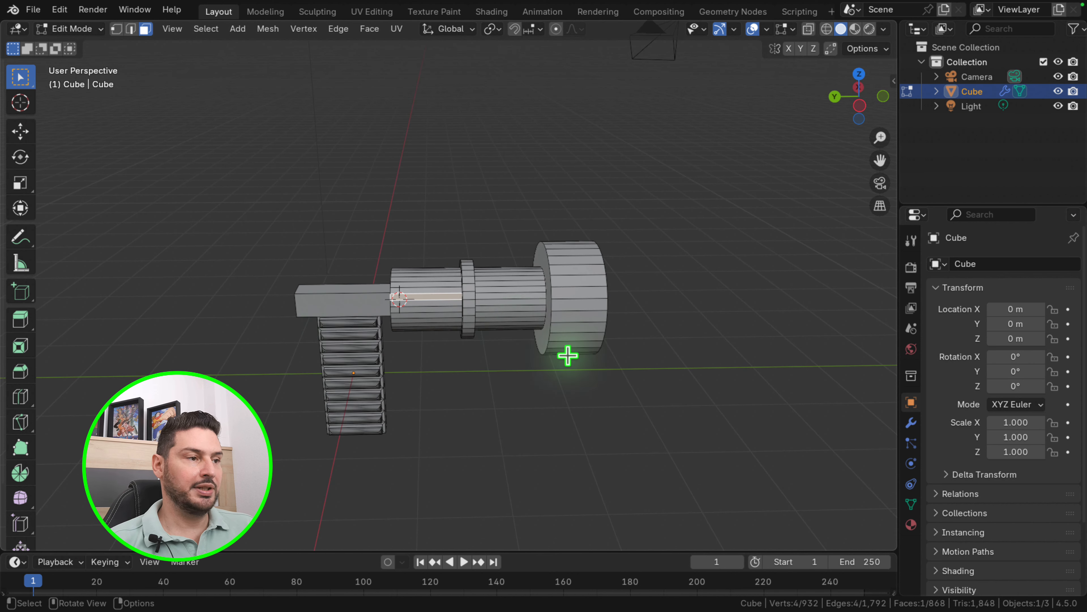
pyautogui.scroll(2, 367, 352)
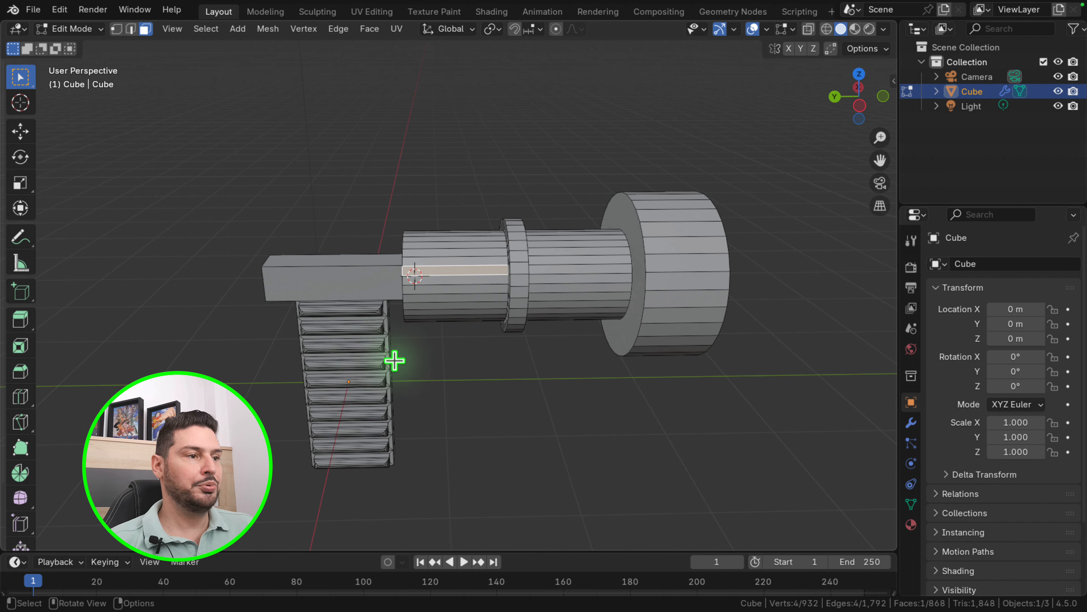
pyautogui.press('a')
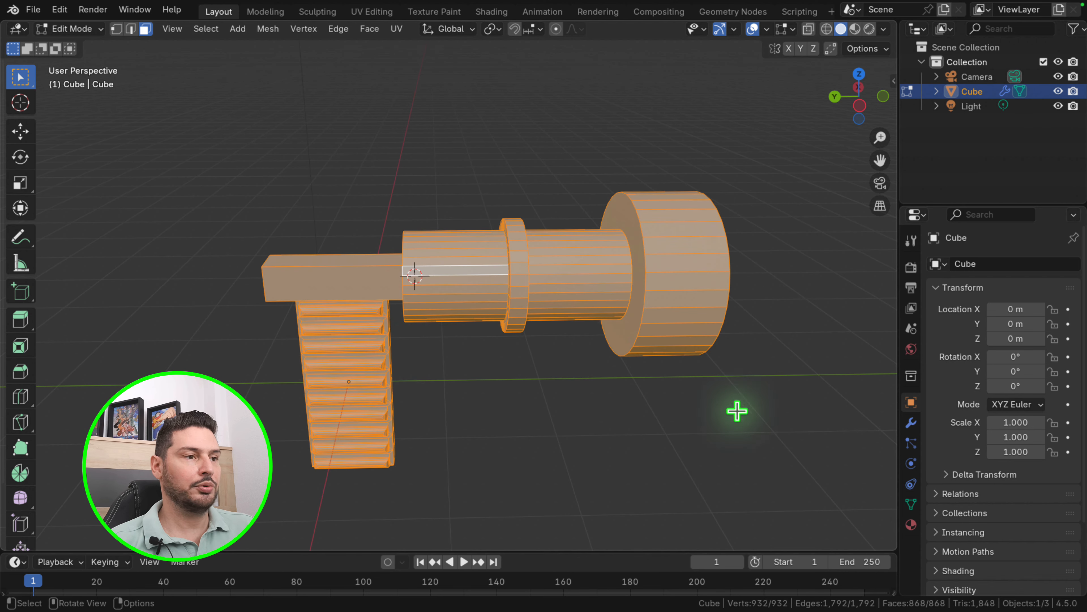
pyautogui.click(468, 300)
pyautogui.scroll(-3, 492, 305)
# Inset the cylinder's end face around the rectangular block and extrude the inner face inward as a shallow recess
pyautogui.moveTo(491, 305); pyautogui.dragTo(547, 274, button='middle')
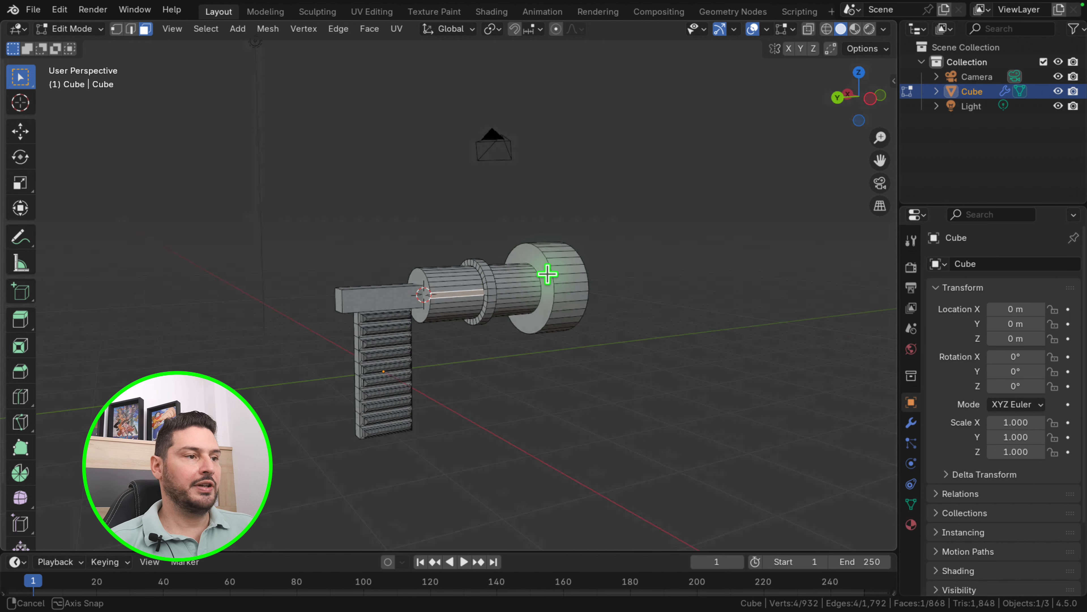
pyautogui.scroll(2, 423, 291)
pyautogui.click(424, 276)
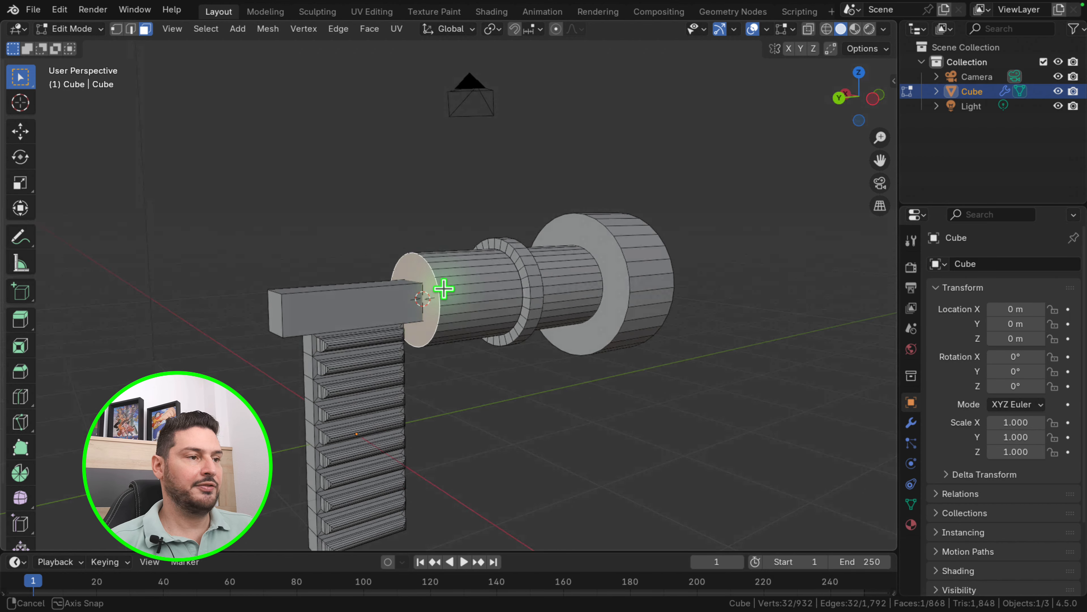
pyautogui.scroll(3, 443, 291)
pyautogui.press('i')
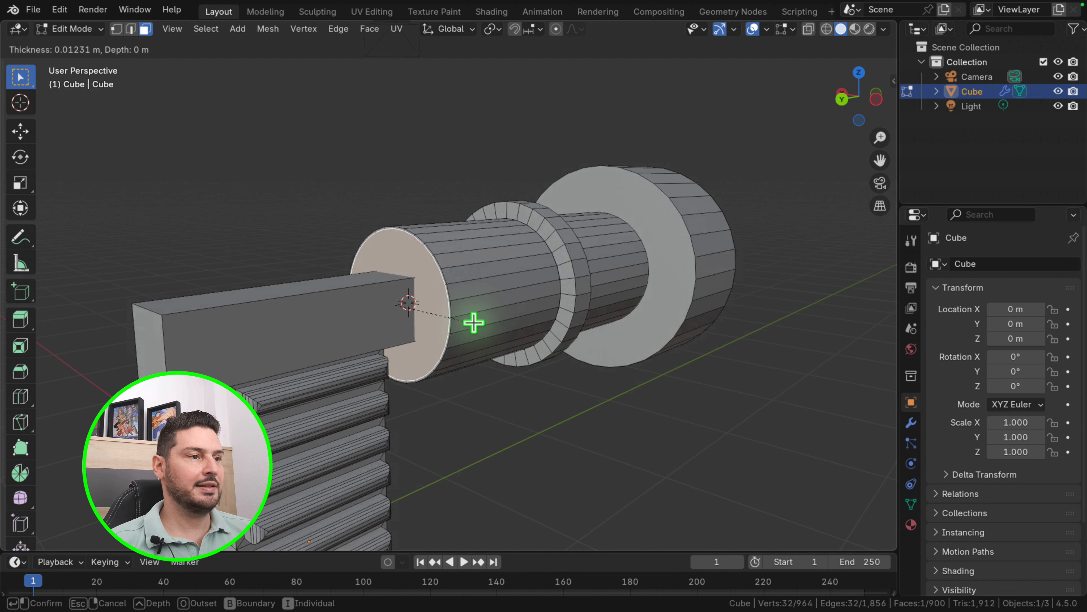
pyautogui.click(437, 328)
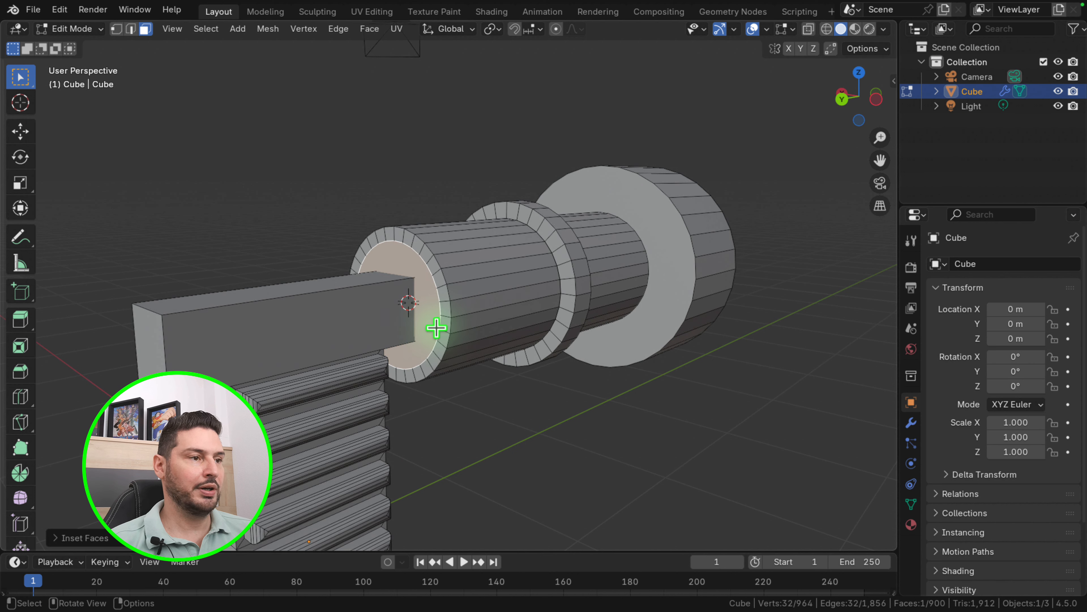
pyautogui.press('e')
pyautogui.click(442, 328)
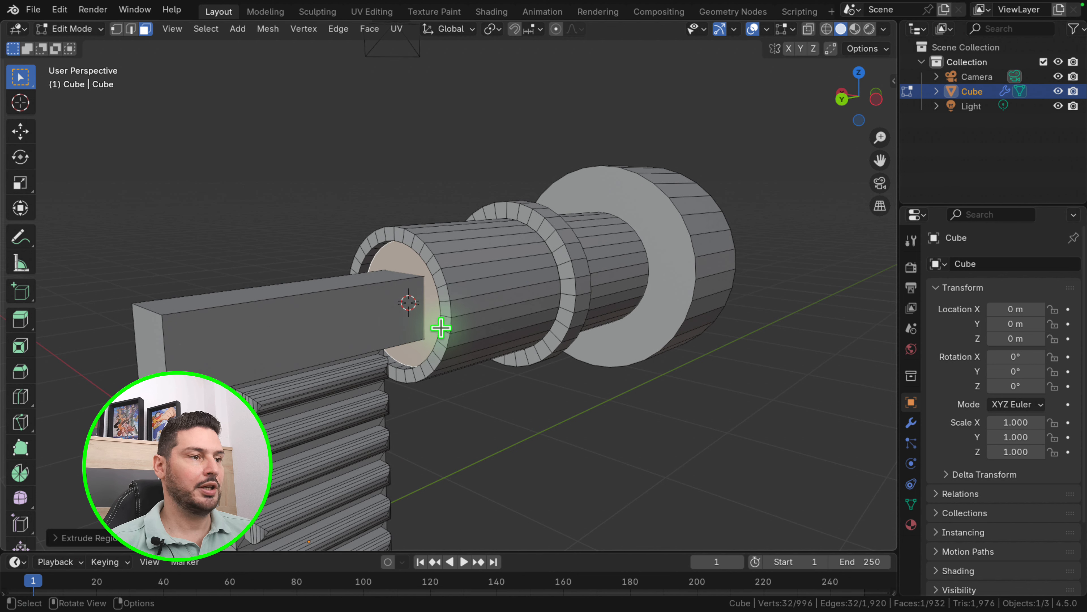
# Select the ring's outer face loop and inset it about 0.04 m as one continuous band, with individual inset off
pyautogui.scroll(-3, 420, 324)
pyautogui.moveTo(400, 320); pyautogui.dragTo(315, 346, button='middle')
pyautogui.scroll(-3, 333, 325)
pyautogui.scroll(8, 432, 274)
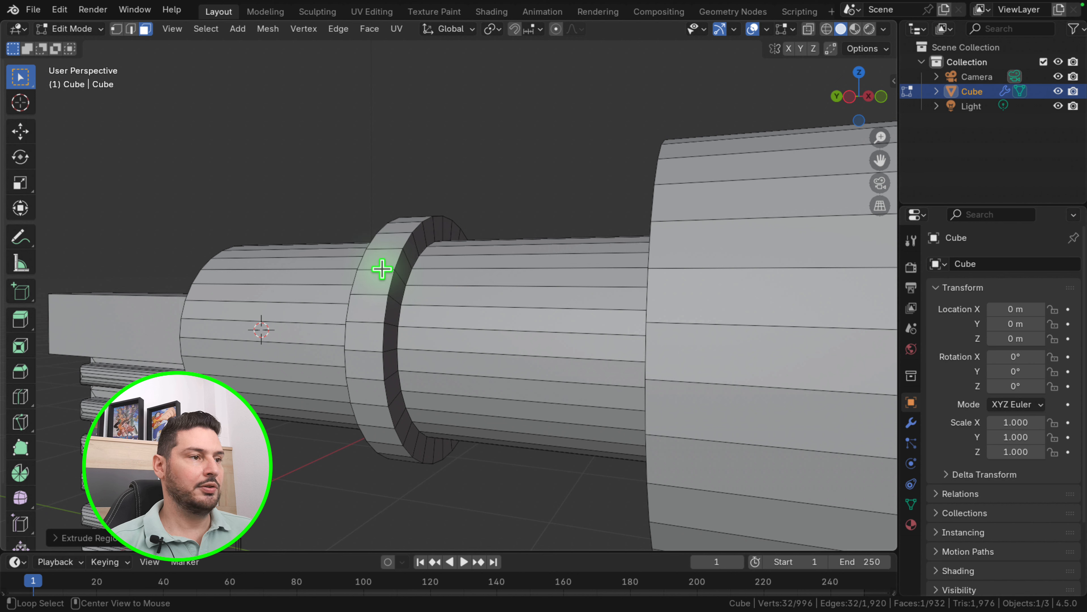
pyautogui.keyDown('alt'); pyautogui.click(382, 269); pyautogui.keyUp('alt')
pyautogui.scroll(-3, 381, 267)
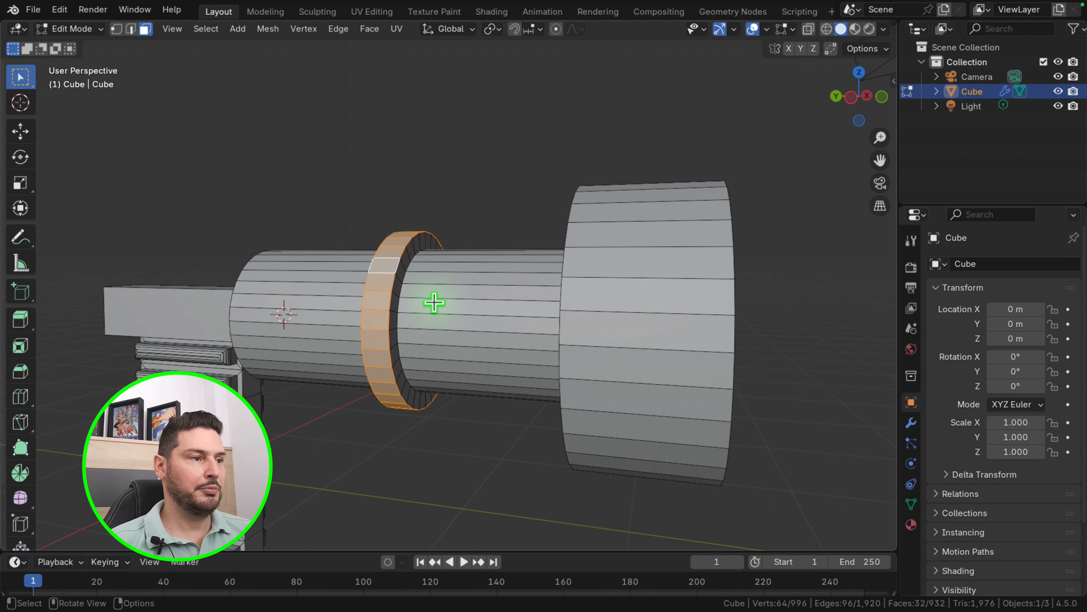
pyautogui.press('i')
pyautogui.press('i')
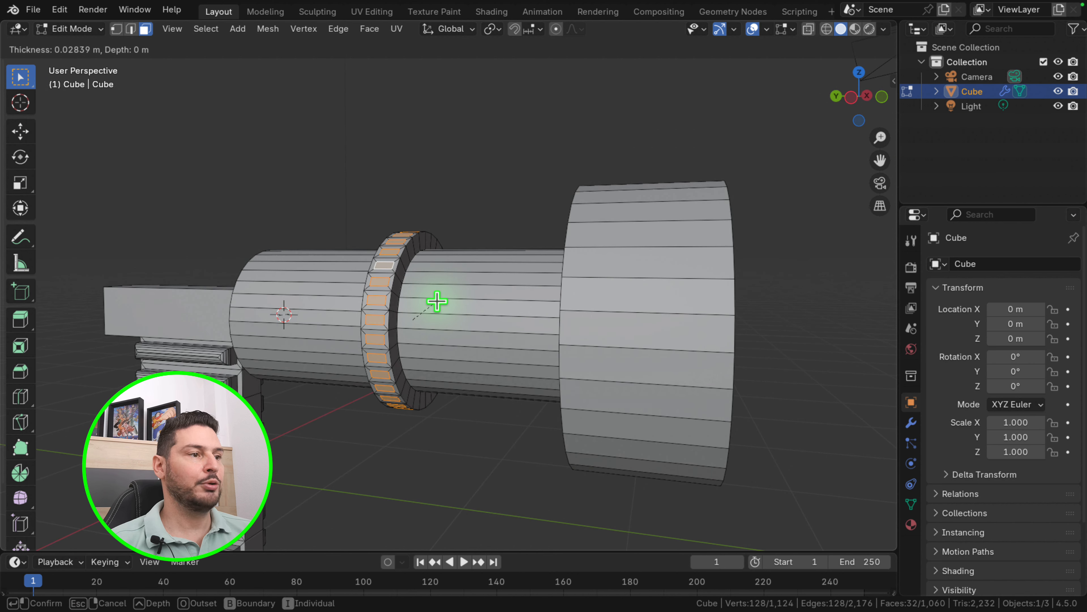
pyautogui.press('i')
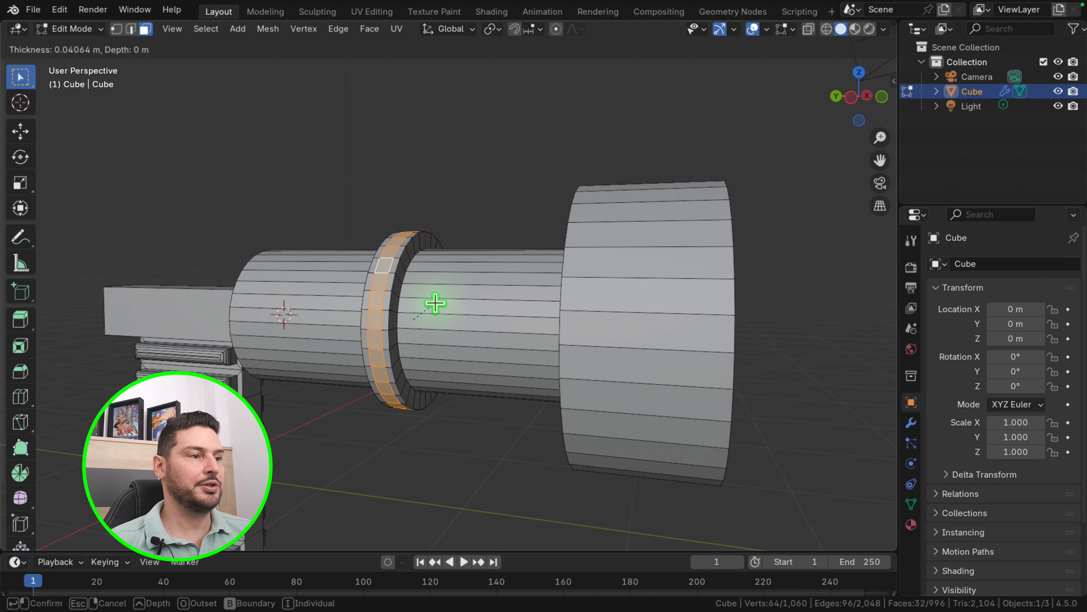
pyautogui.click(427, 298)
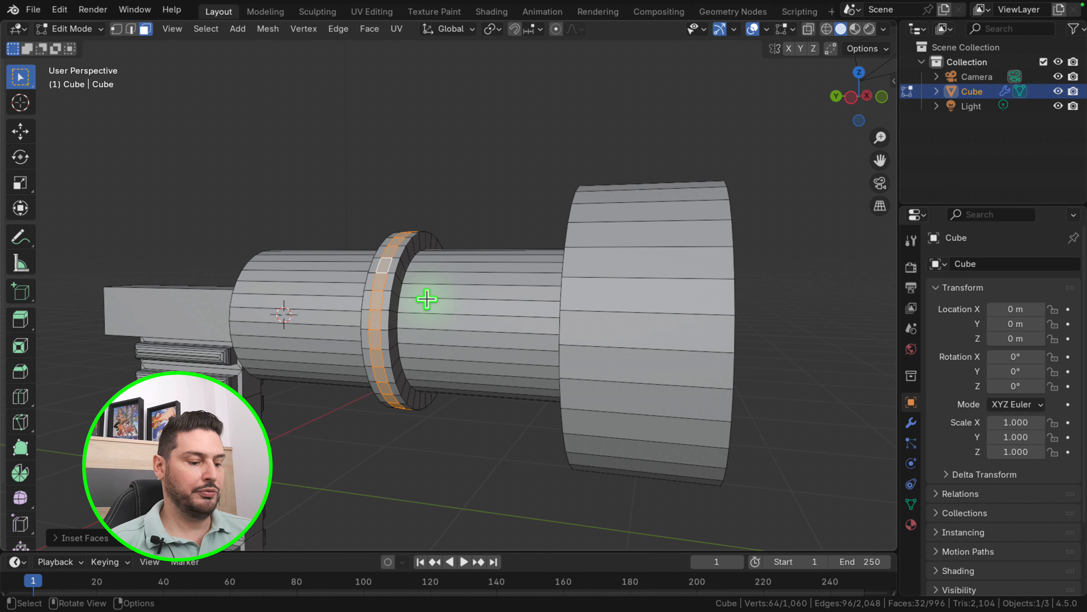
# Extrude the ring's inset outer face band along its normals about 0.07 m outward, as a thin raised rim
pyautogui.hotkey('alt', 'e')
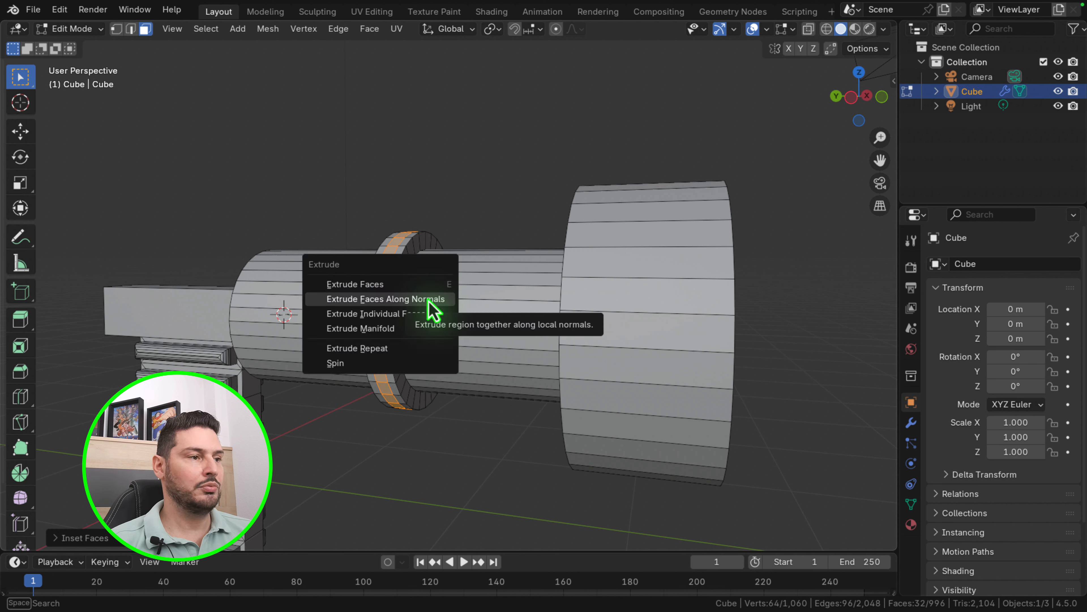
pyautogui.click(430, 299)
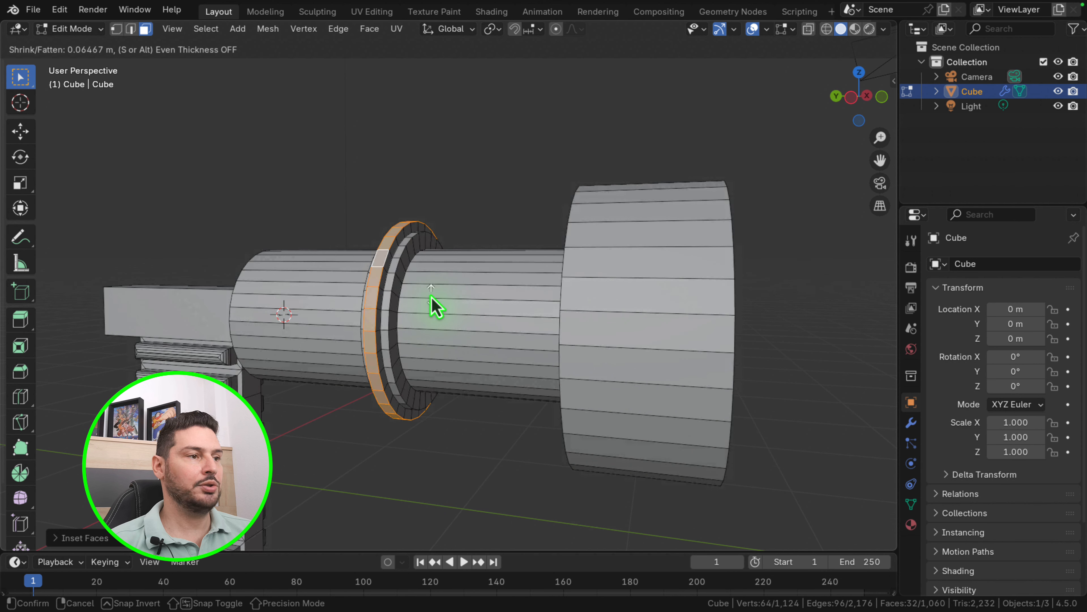
pyautogui.click(431, 296)
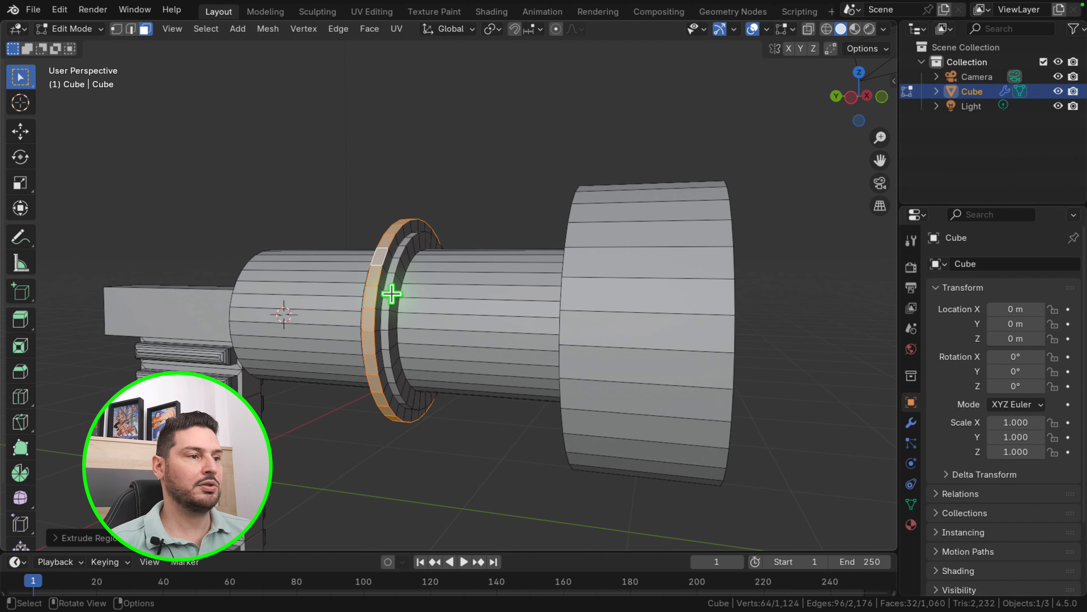
pyautogui.moveTo(389, 294); pyautogui.dragTo(341, 298, button='middle')
pyautogui.press('l')
pyautogui.scroll(-3, 452, 310)
pyautogui.click(471, 354)
pyautogui.scroll(-3, 471, 355)
pyautogui.moveTo(472, 354); pyautogui.dragTo(390, 332, button='middle')
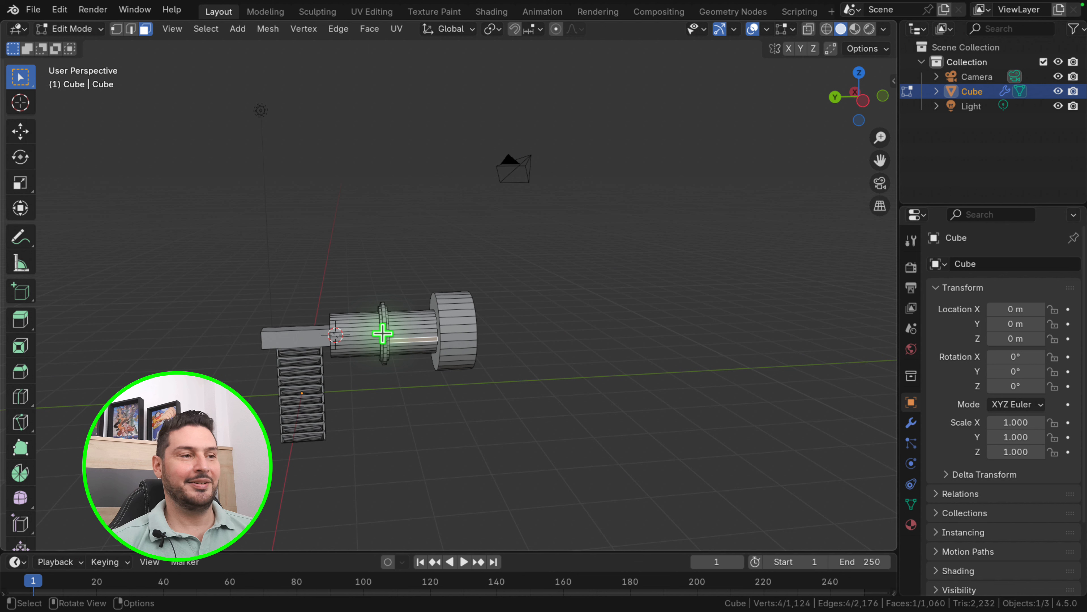
# Duplicate the rectangular block's upper face and move the copy along Y, so it overhangs the block's free end
pyautogui.moveTo(342, 335); pyautogui.dragTo(443, 359, button='middle')
pyautogui.scroll(4, 313, 369)
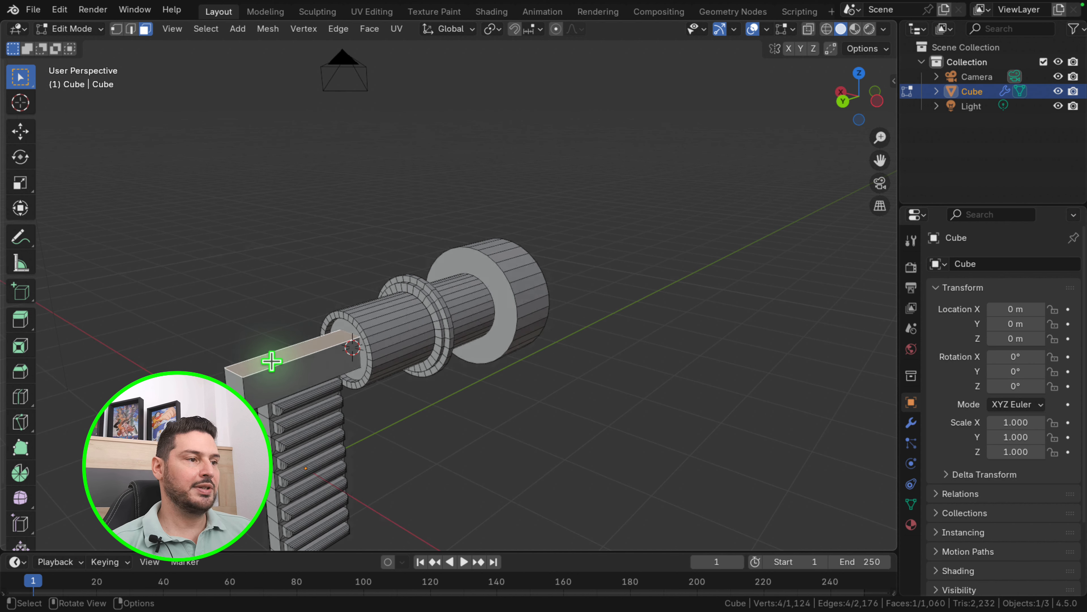
pyautogui.moveTo(272, 361); pyautogui.dragTo(289, 353, button='middle')
pyautogui.scroll(2, 289, 355)
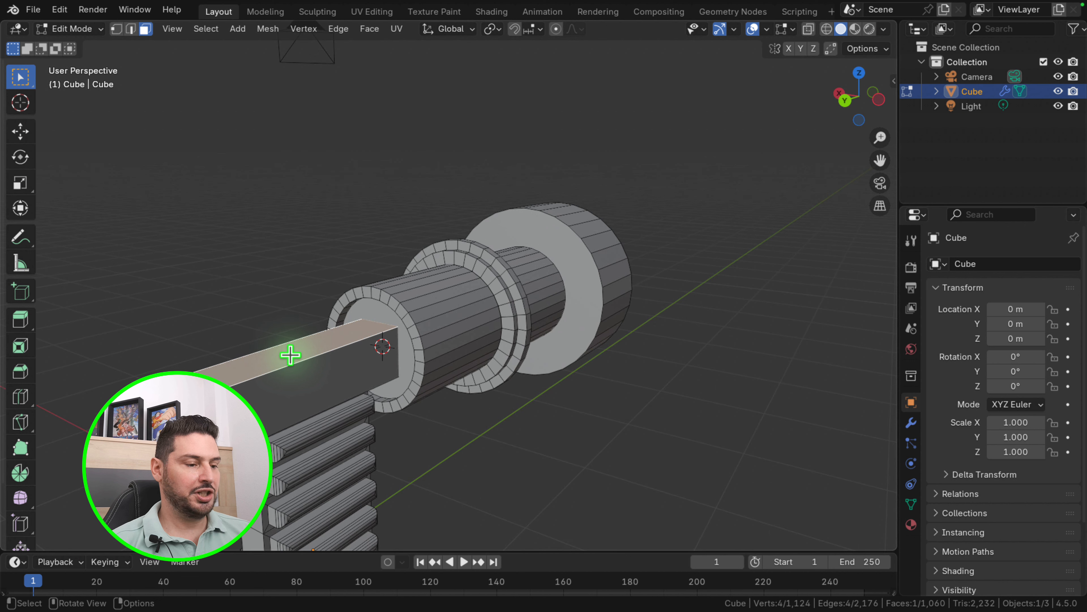
pyautogui.press('g')
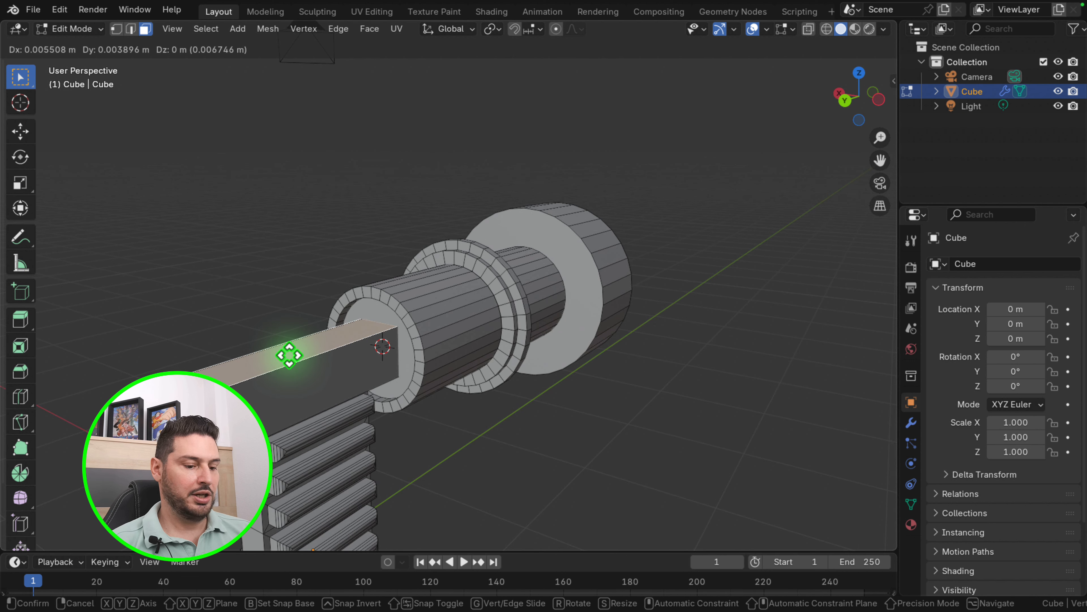
pyautogui.press('g')
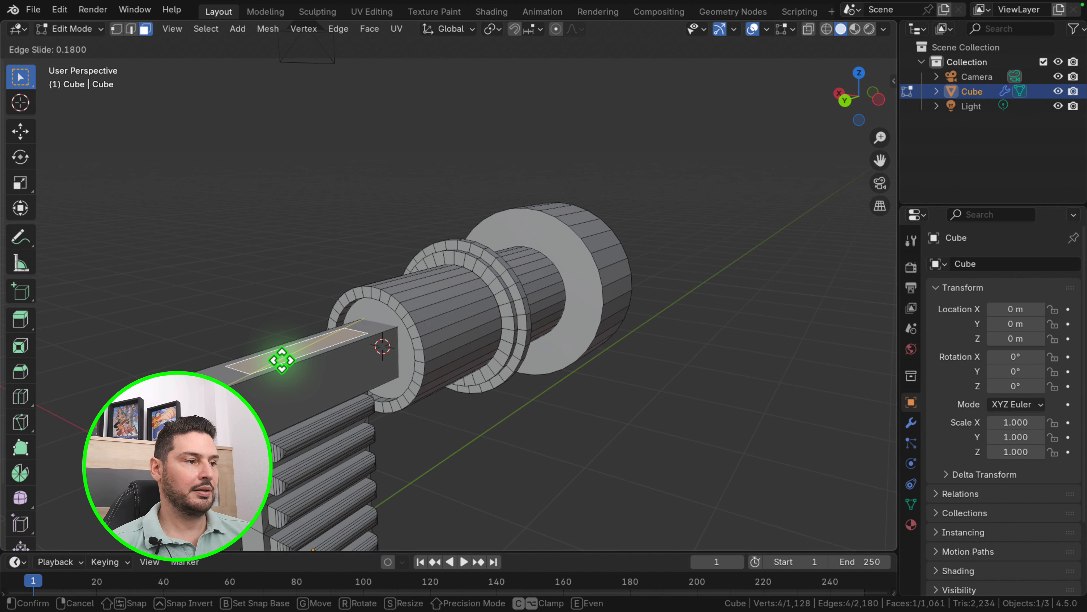
pyautogui.rightClick(285, 356)
pyautogui.press('g')
pyautogui.press('y')
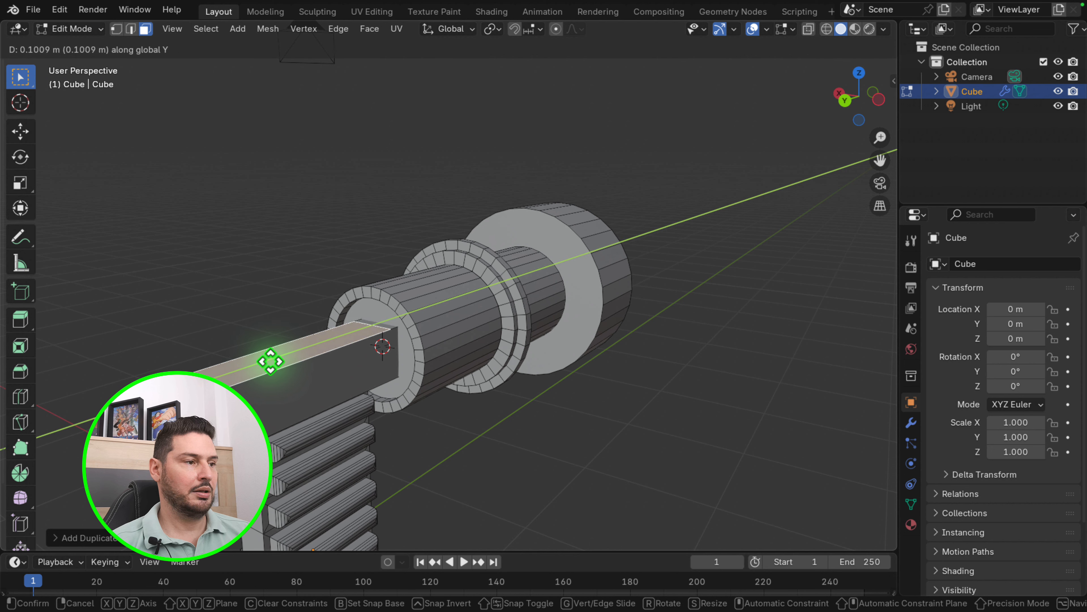
pyautogui.click(222, 379)
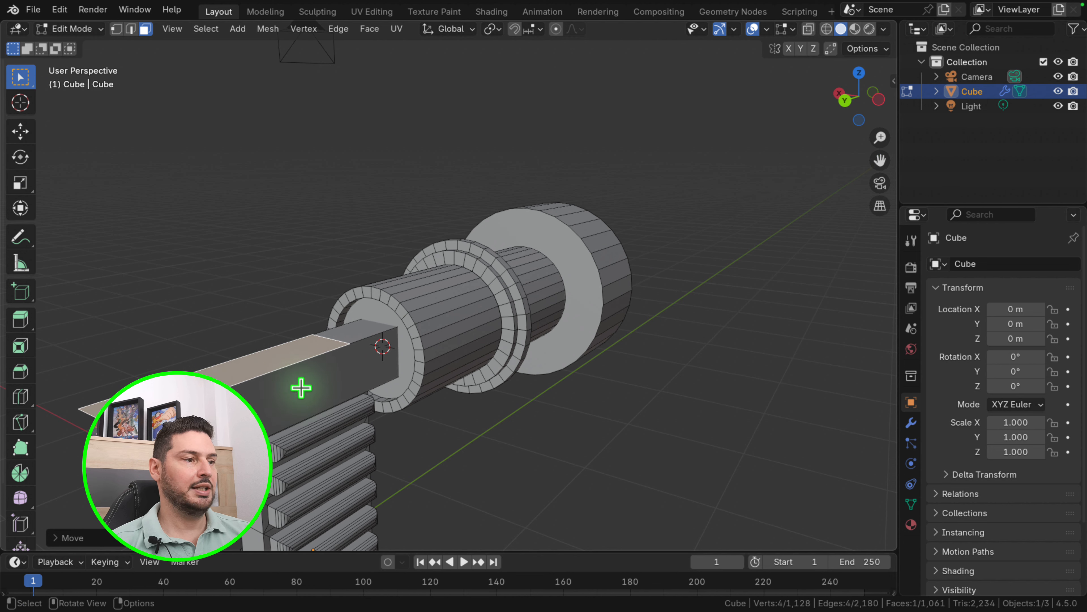
# Extrude the duplicated face upward about 0.13 m into a thin slab on the block
pyautogui.scroll(-3, 428, 364)
pyautogui.moveTo(461, 370); pyautogui.dragTo(337, 356, button='middle')
pyautogui.scroll(3, 337, 356)
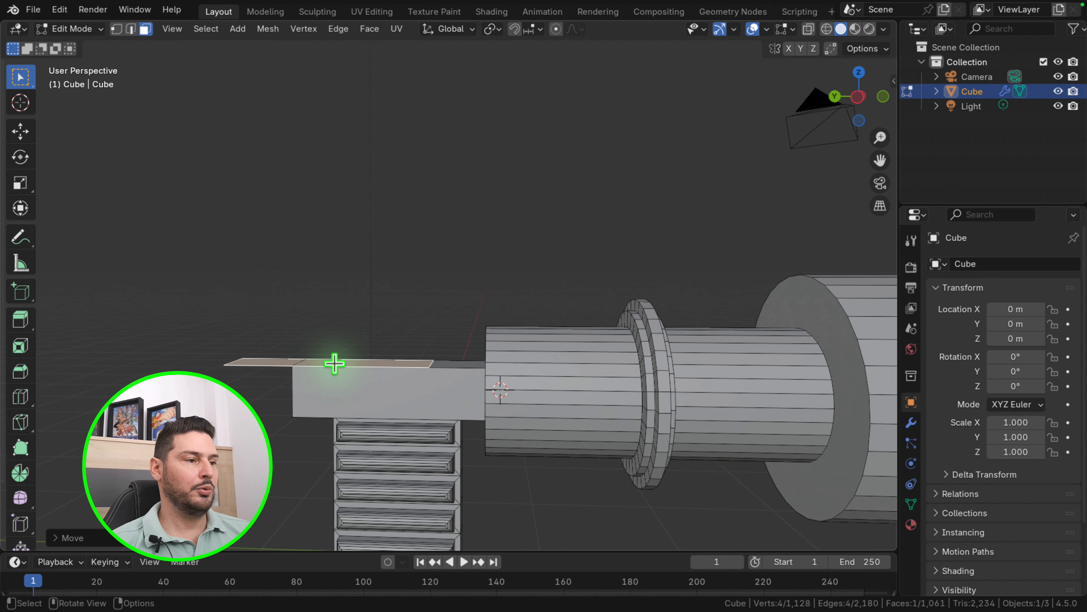
pyautogui.press('e')
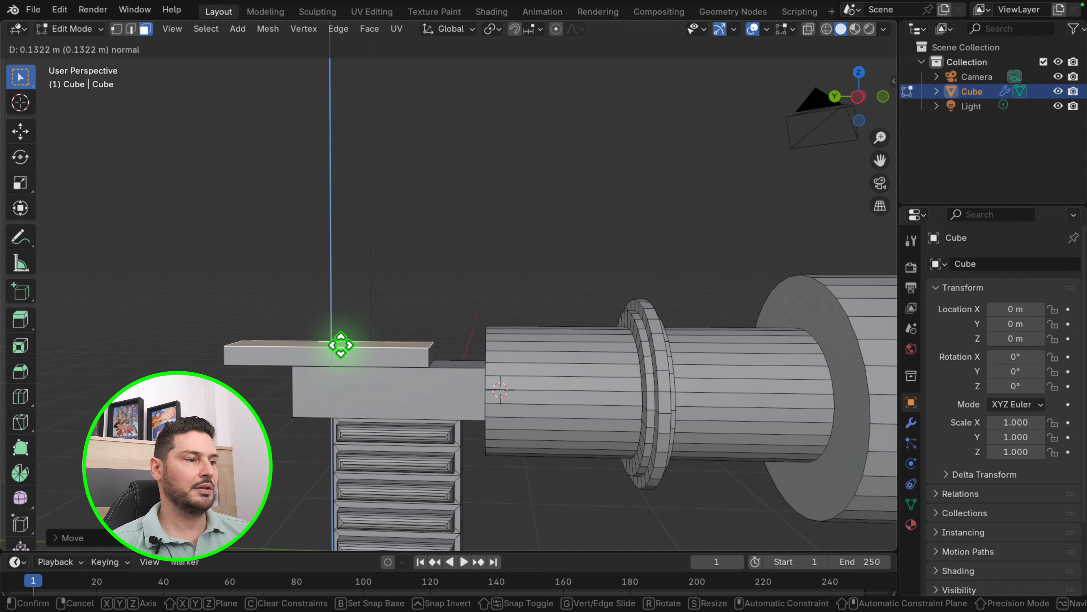
pyautogui.click(340, 344)
pyautogui.moveTo(291, 347)
pyautogui.mouseDown(button='middle')
pyautogui.moveTo(356, 355)
pyautogui.moveTo(278, 362)
pyautogui.mouseUp(button='middle')
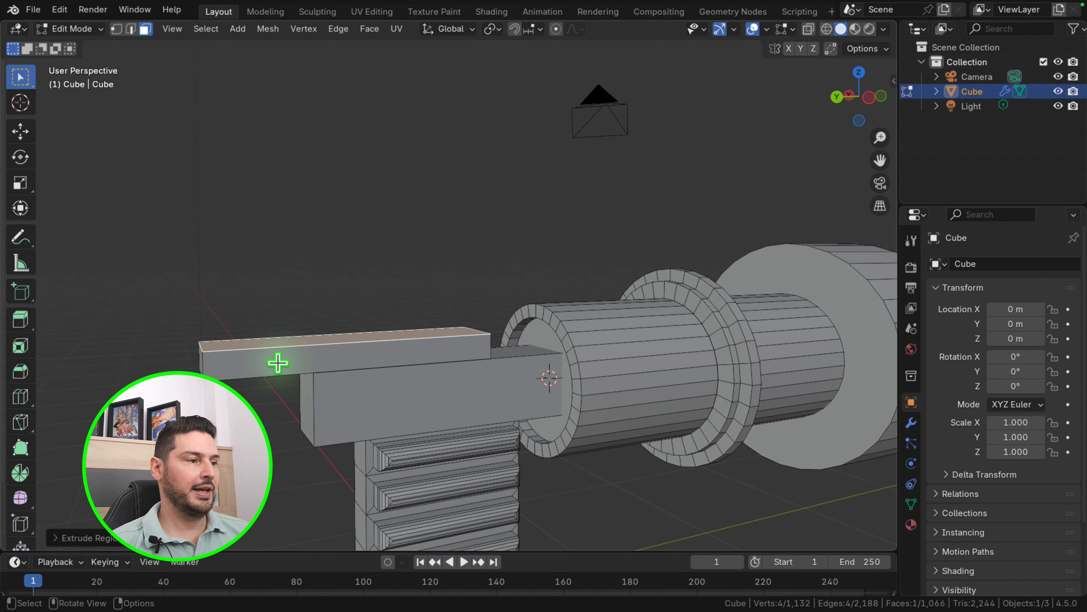
# Add a centred edge loop across the thin slab and move the lower edge of its overhanging end along Z to taper it
pyautogui.hotkey('ctrl', 'r')
pyautogui.click(279, 353)
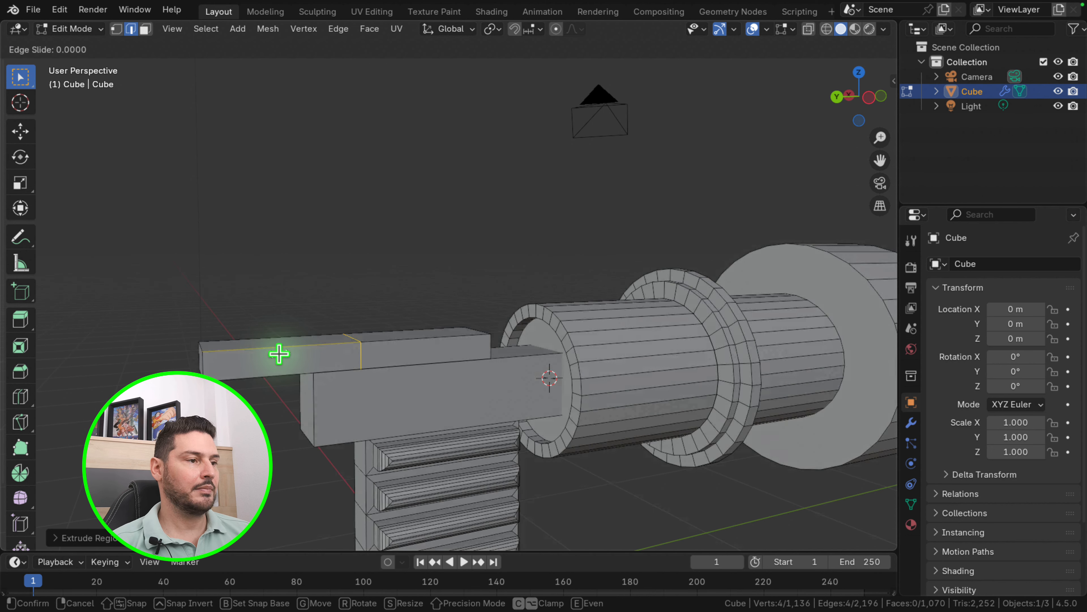
pyautogui.click(280, 352)
pyautogui.moveTo(279, 352); pyautogui.dragTo(161, 152, button='middle')
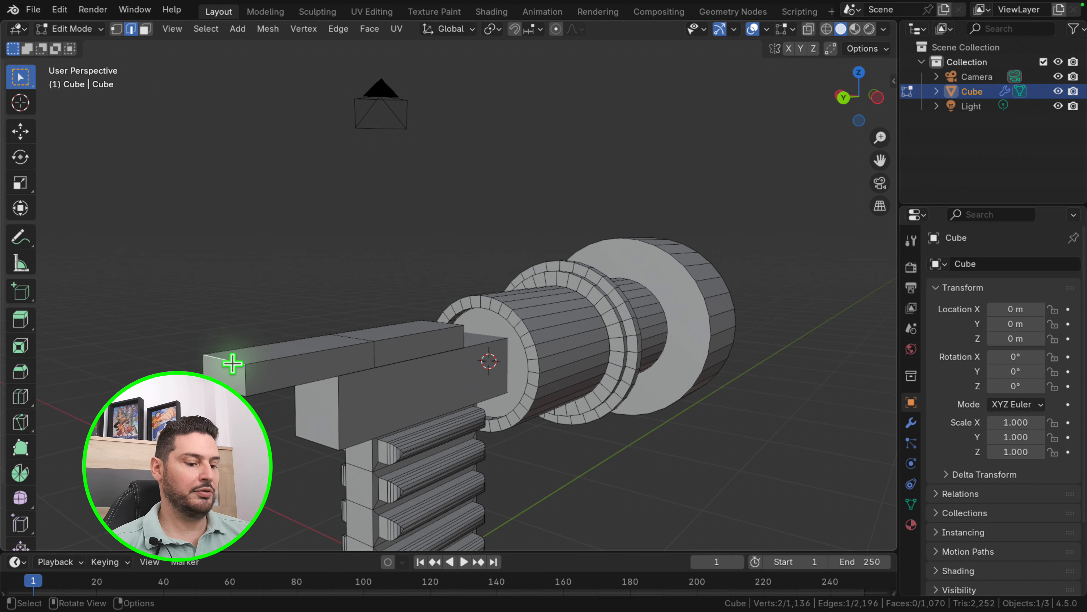
pyautogui.press('g')
pyautogui.press('z')
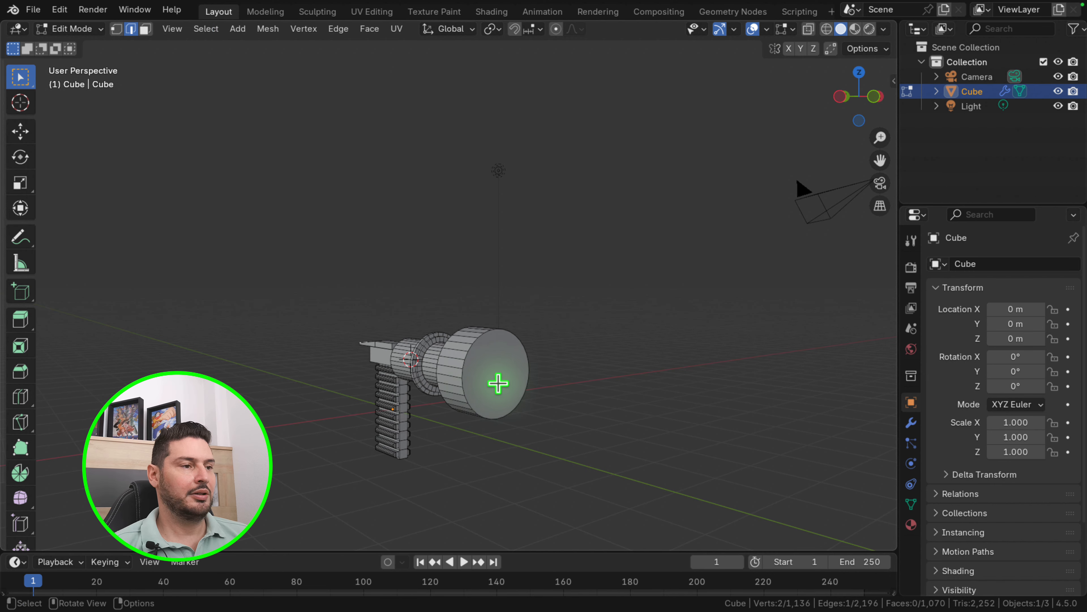
# Duplicate the round head's outer end face and scale the copy down to roughly a quarter of its diameter
pyautogui.scroll(3, 496, 383)
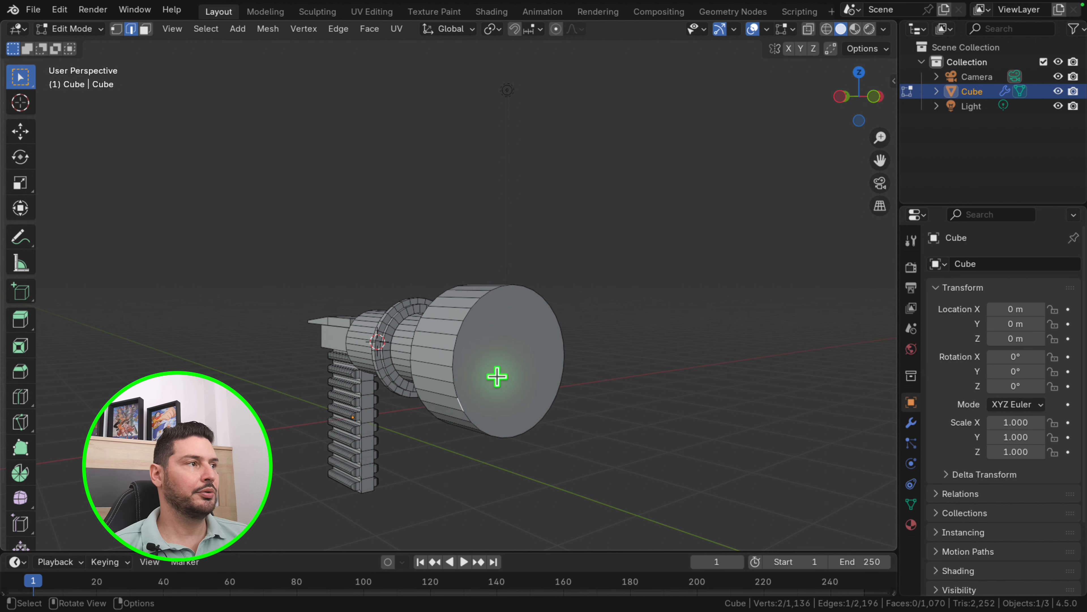
pyautogui.click(146, 28)
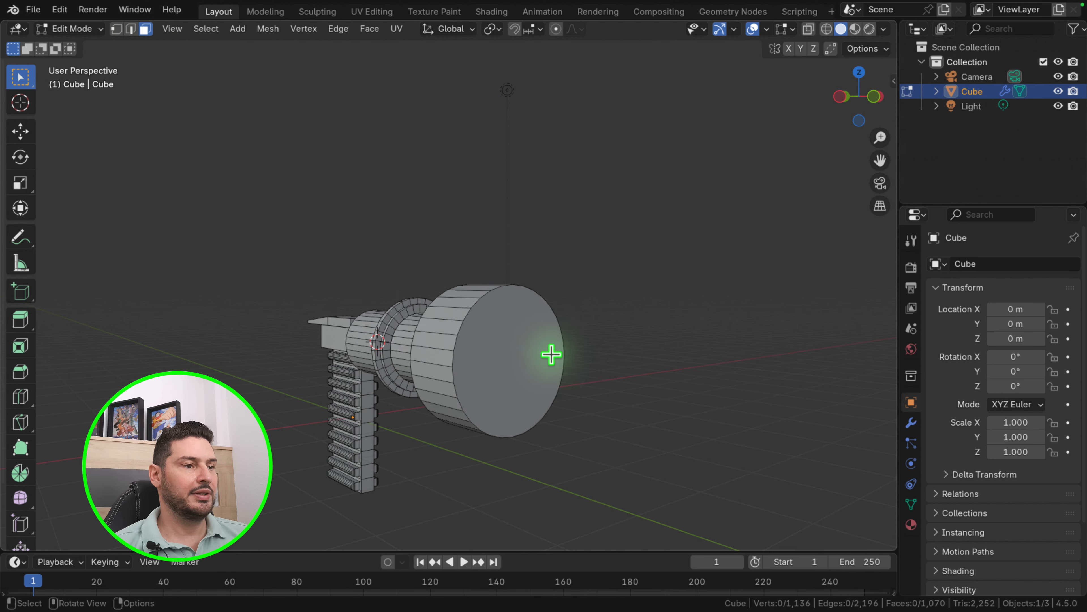
pyautogui.click(520, 351)
pyautogui.scroll(2, 519, 350)
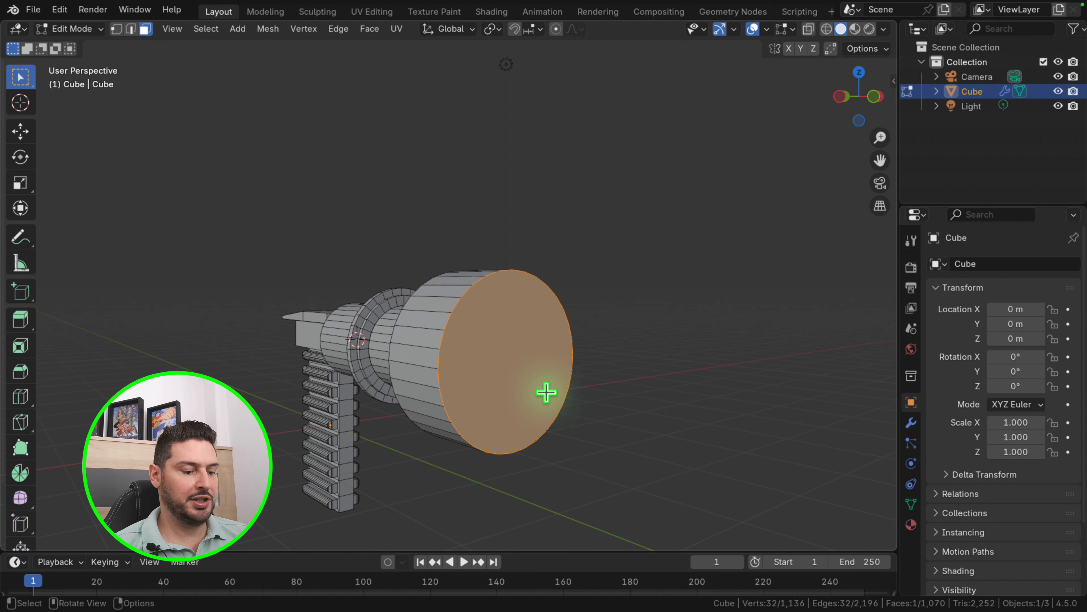
pyautogui.press('g')
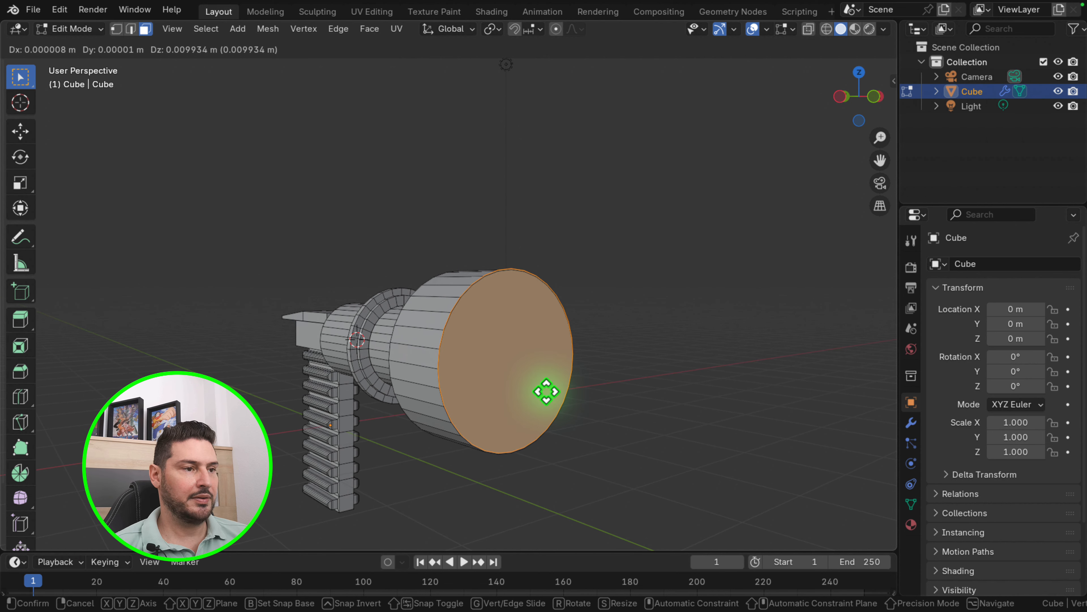
pyautogui.press('s')
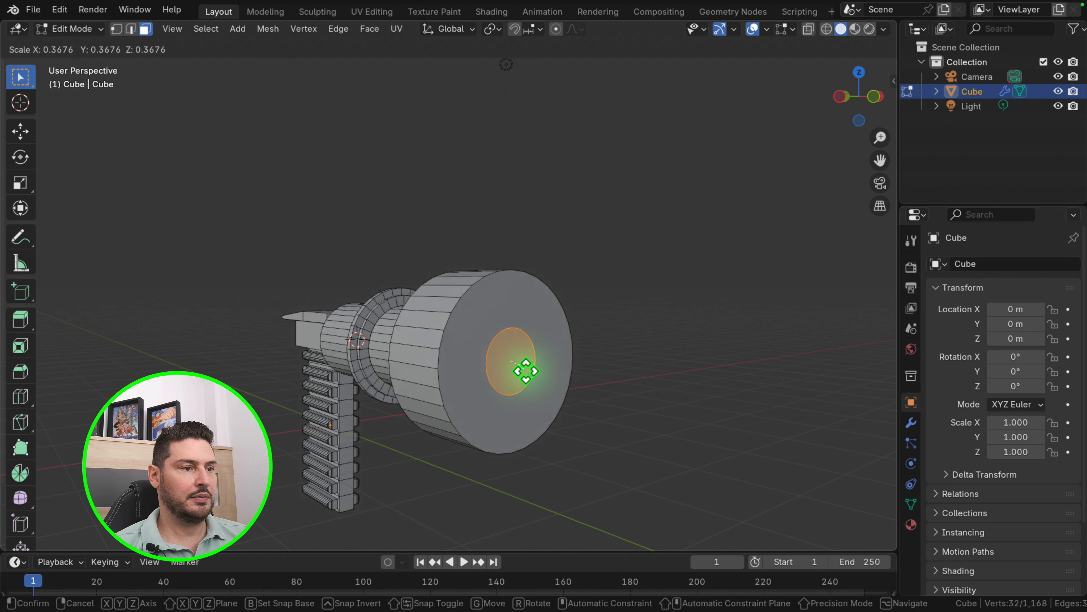
pyautogui.click(521, 368)
# Extrude the small central disc outward from the round head into a long, thin rod
pyautogui.press('e')
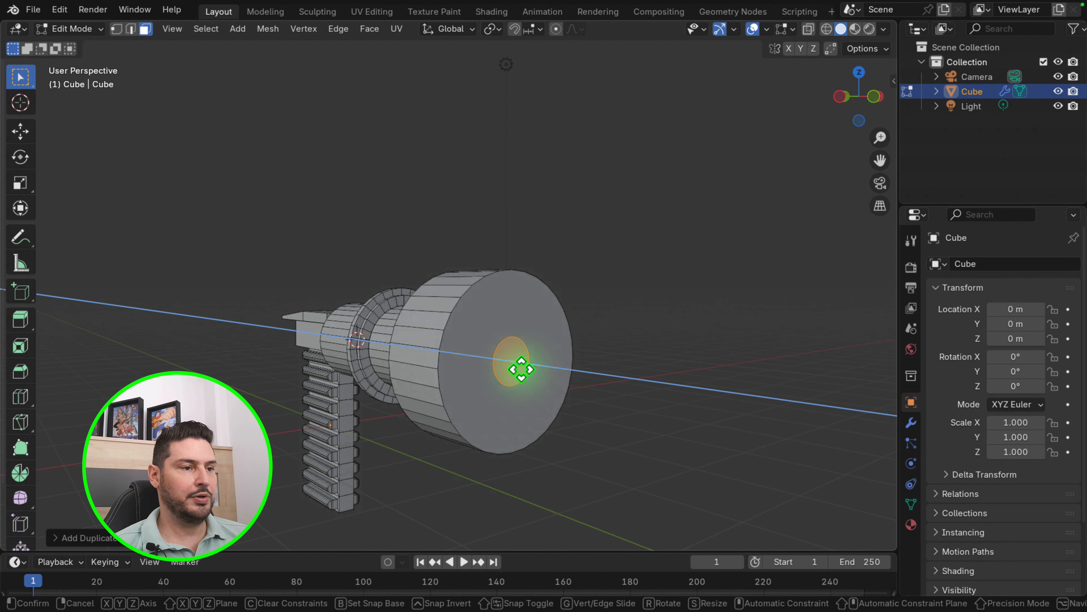
pyautogui.click(612, 377)
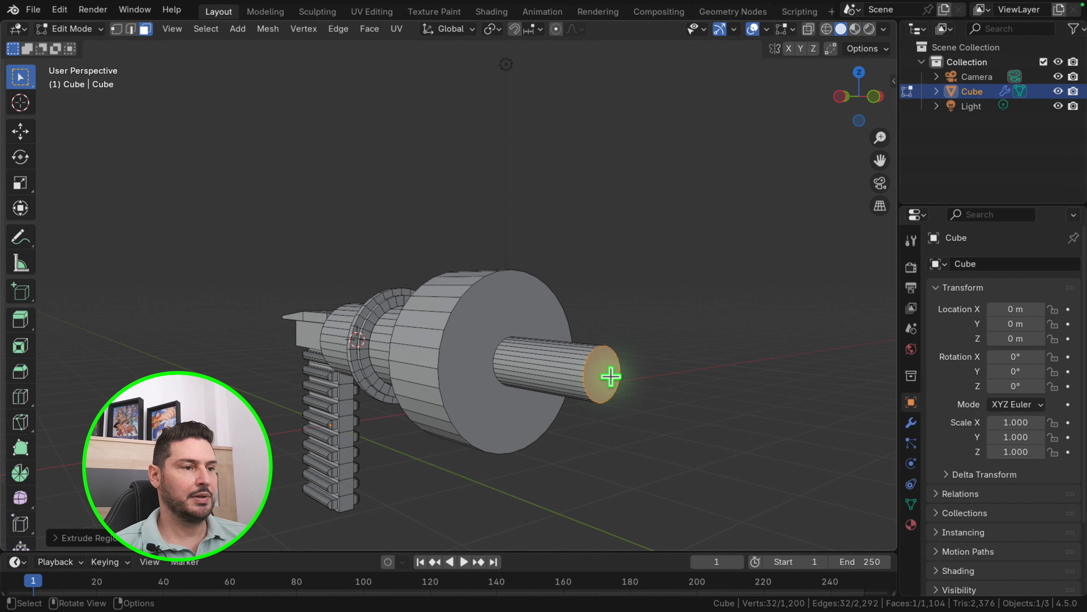
pyautogui.moveTo(612, 377); pyautogui.dragTo(546, 393, button='middle')
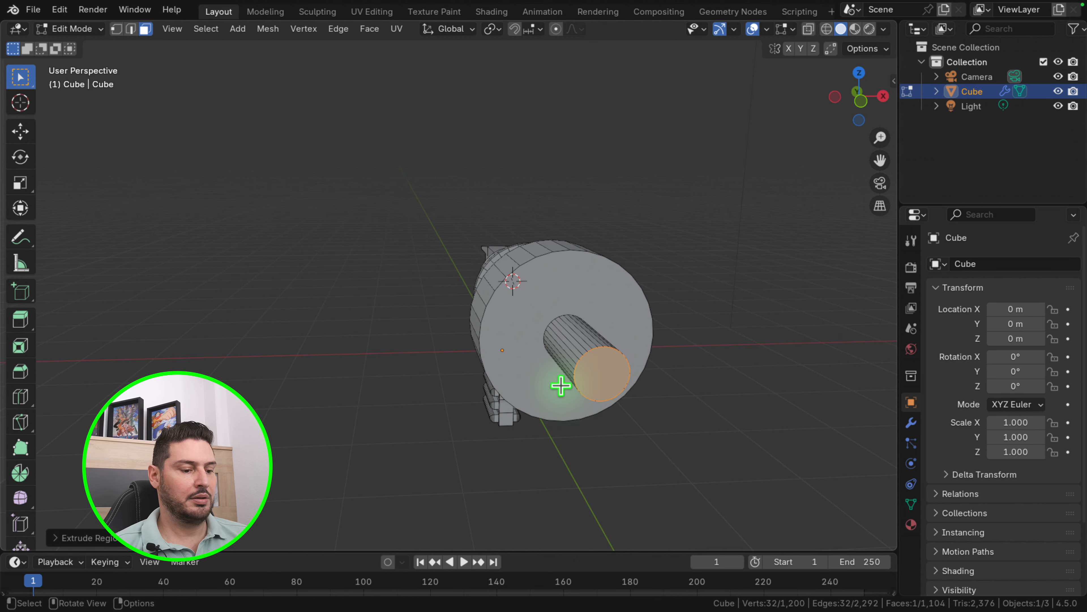
# In front view, duplicate the rod's end face upward along Z, and duplicate that copy about 1.04 m down to below the centre
pyautogui.press('KP_3')
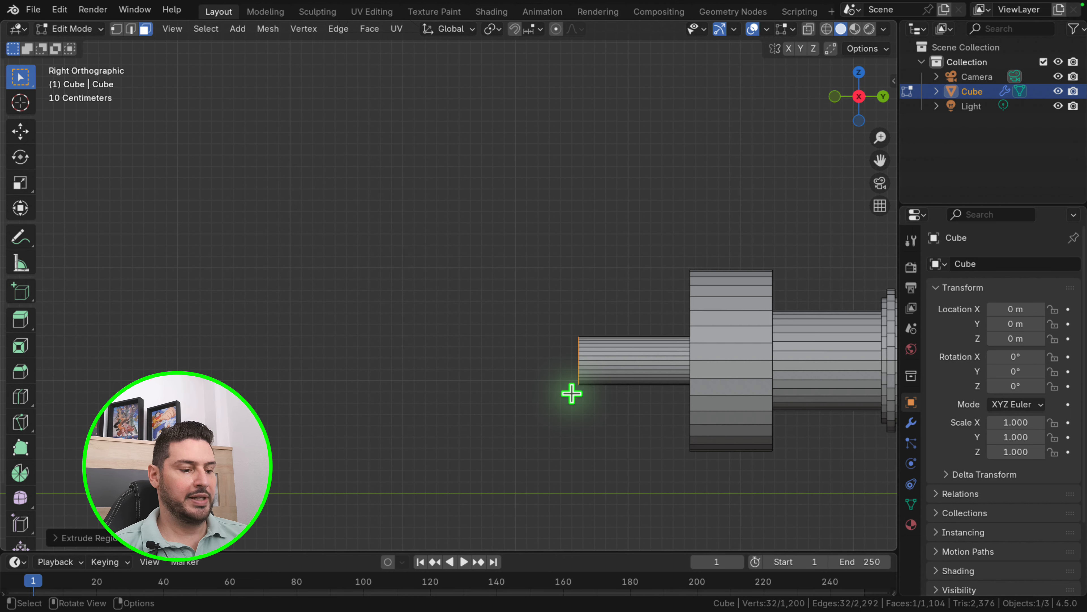
pyautogui.press('KP_1')
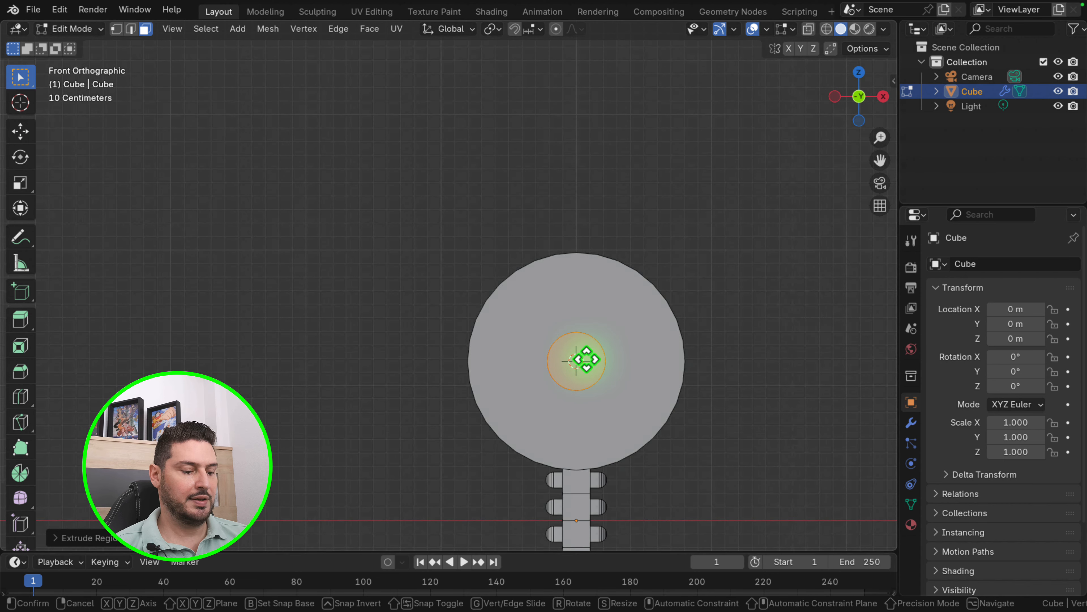
pyautogui.press('g')
pyautogui.press('z')
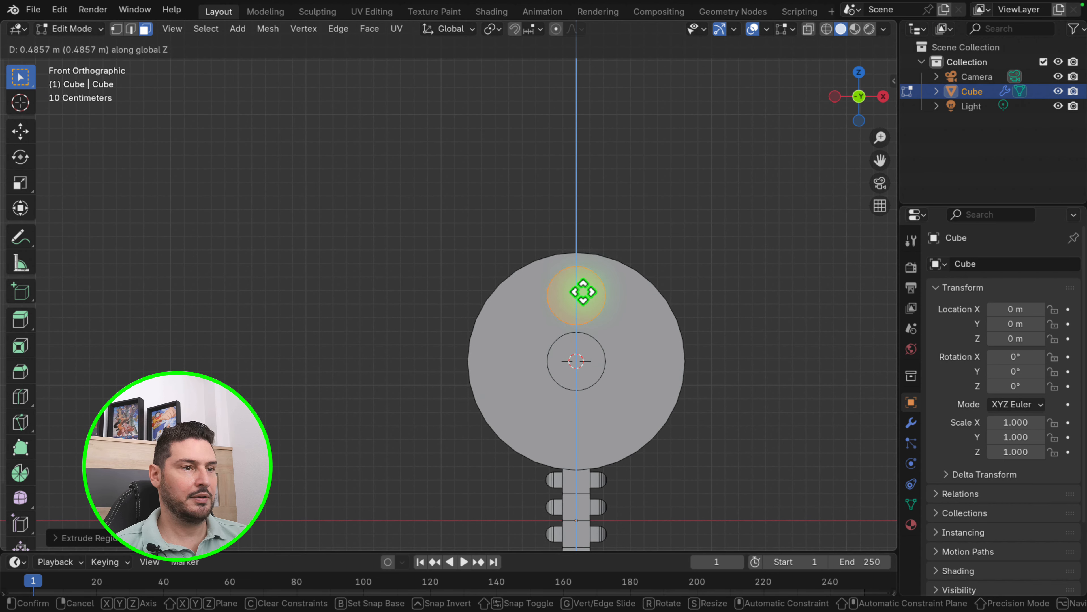
pyautogui.click(584, 287)
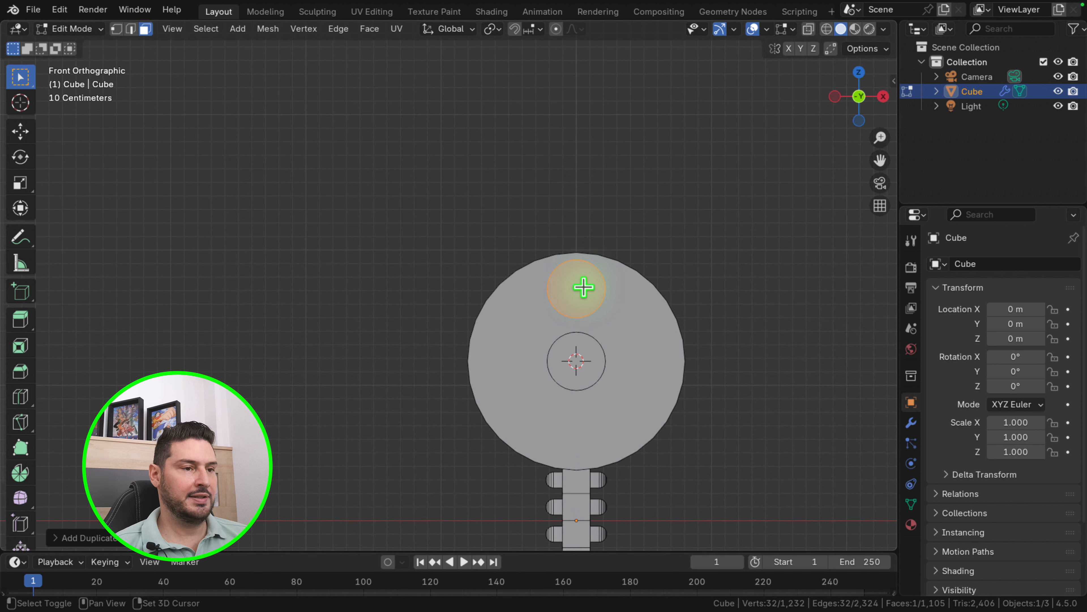
pyautogui.hotkey('shift', 'd')
pyautogui.press('z')
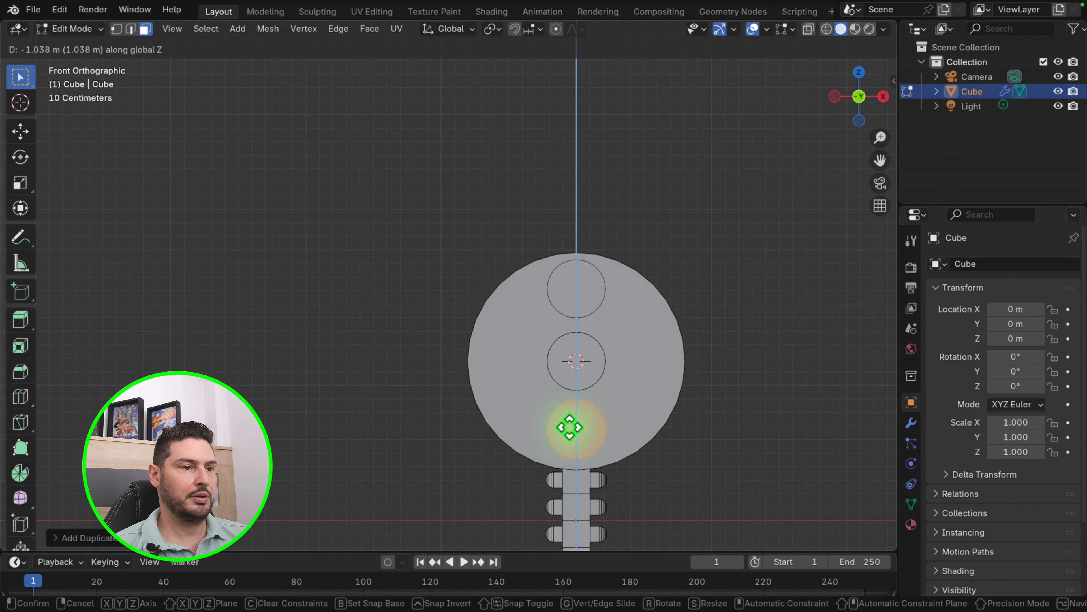
pyautogui.click(569, 427)
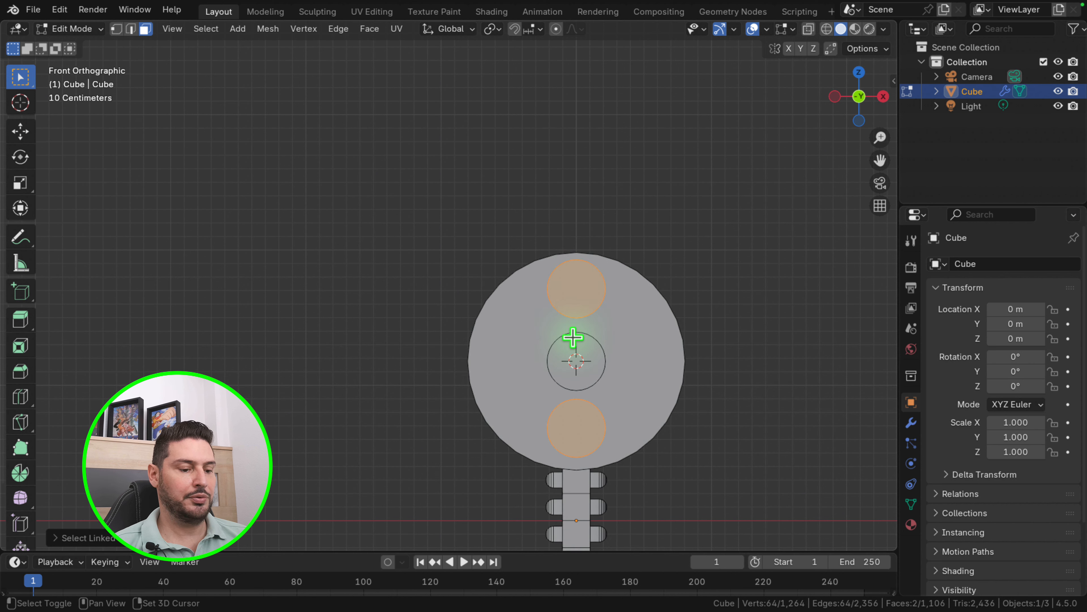
# Duplicate the upper and lower discs together and rotate the copies about 90° around Y to either side of the rod
pyautogui.press('g')
pyautogui.press('r')
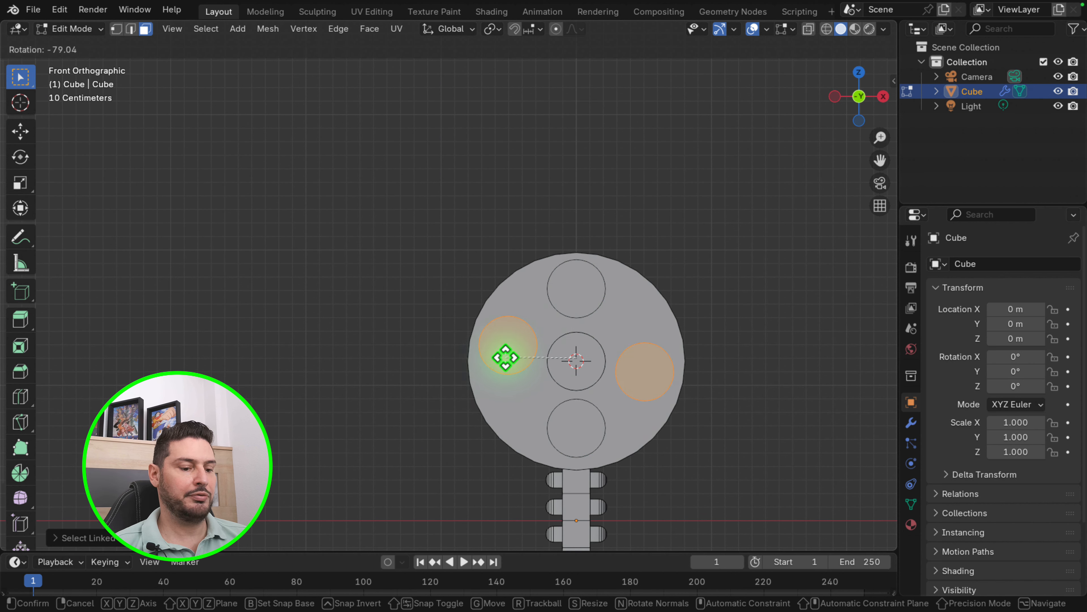
pyautogui.press('y')
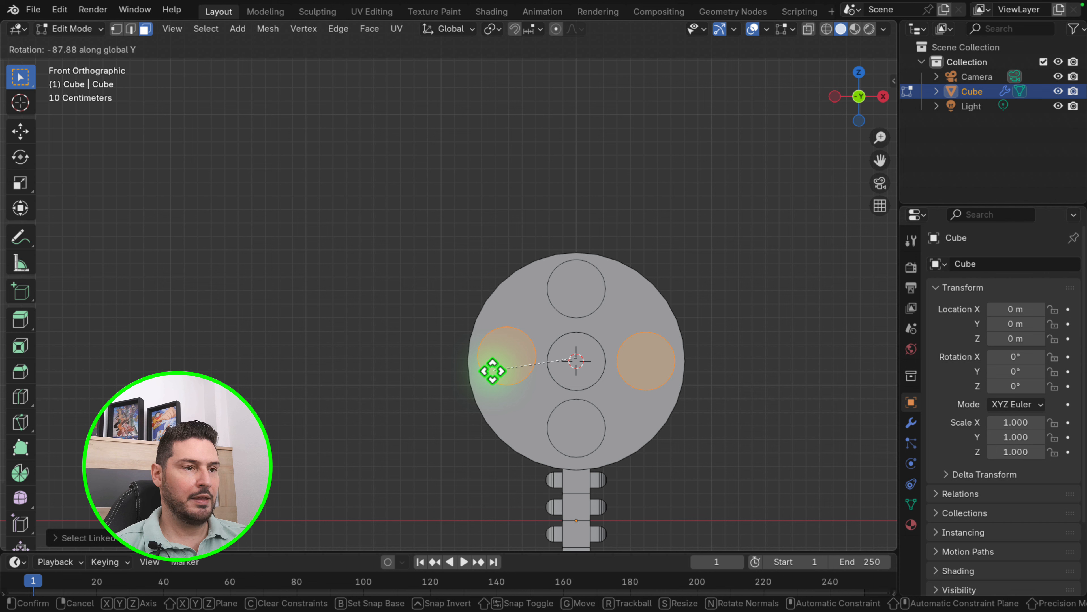
pyautogui.press('Return')
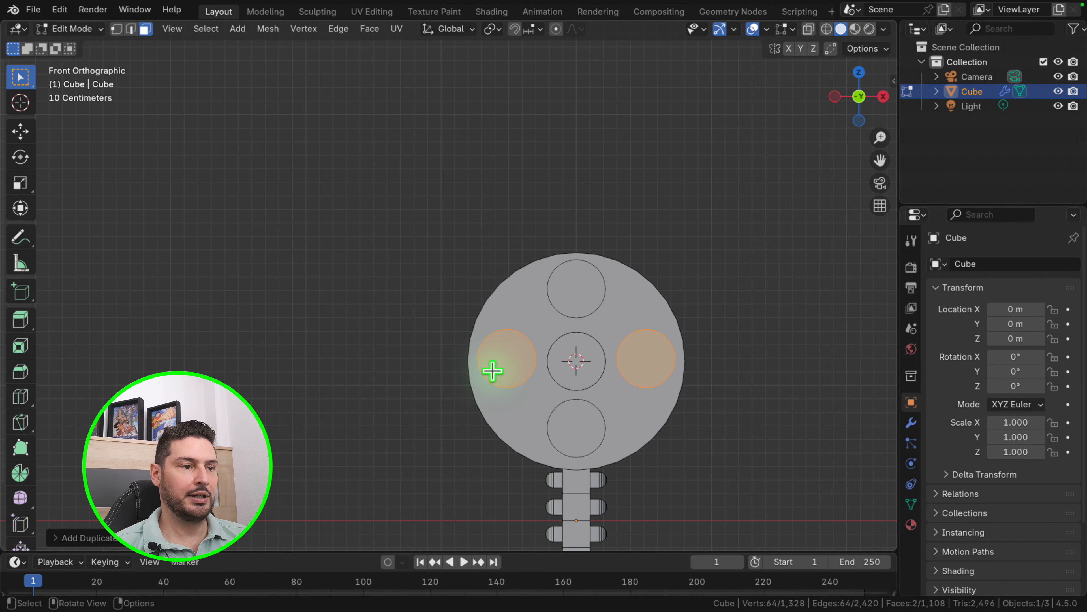
# Select all four loose discs around the central rod and extrude them back to the round head as parallel rods
pyautogui.moveTo(539, 377); pyautogui.dragTo(660, 382, button='middle')
pyautogui.scroll(4, 554, 403)
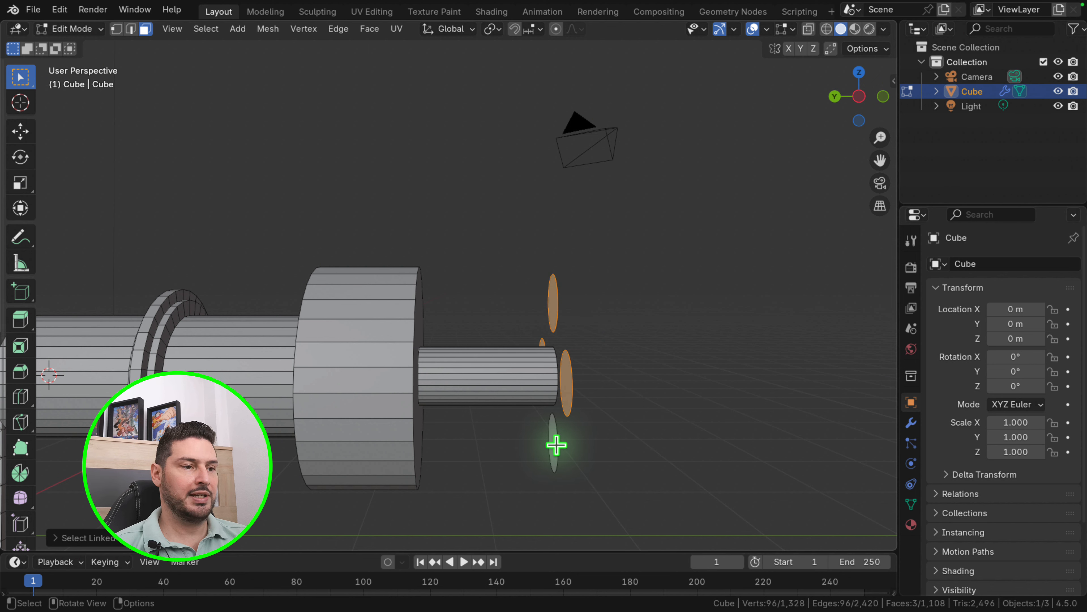
pyautogui.scroll(-5, 554, 446)
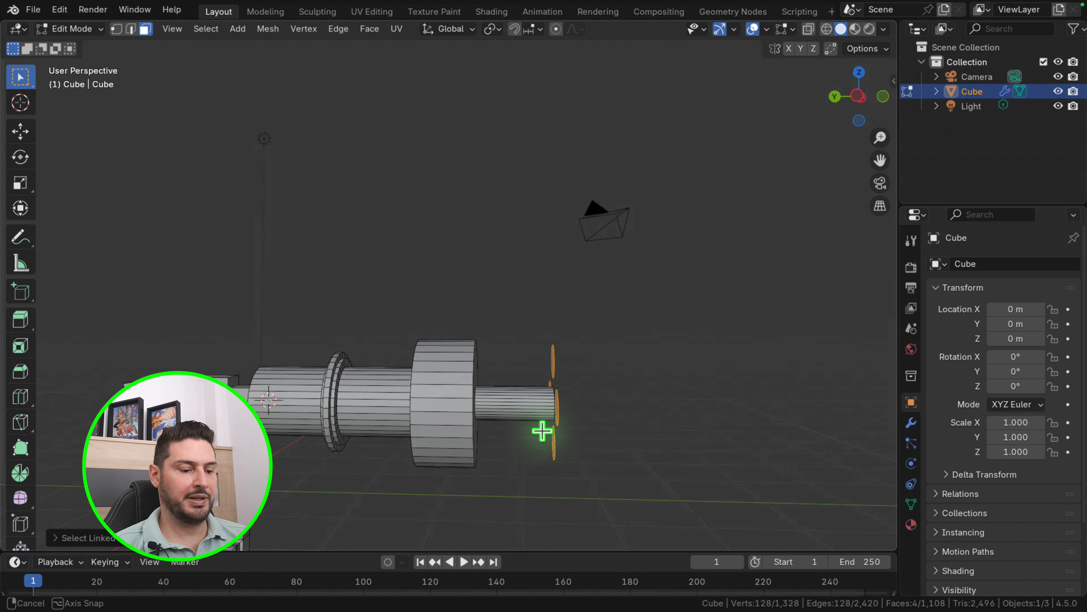
pyautogui.scroll(2, 542, 426)
pyautogui.press('e')
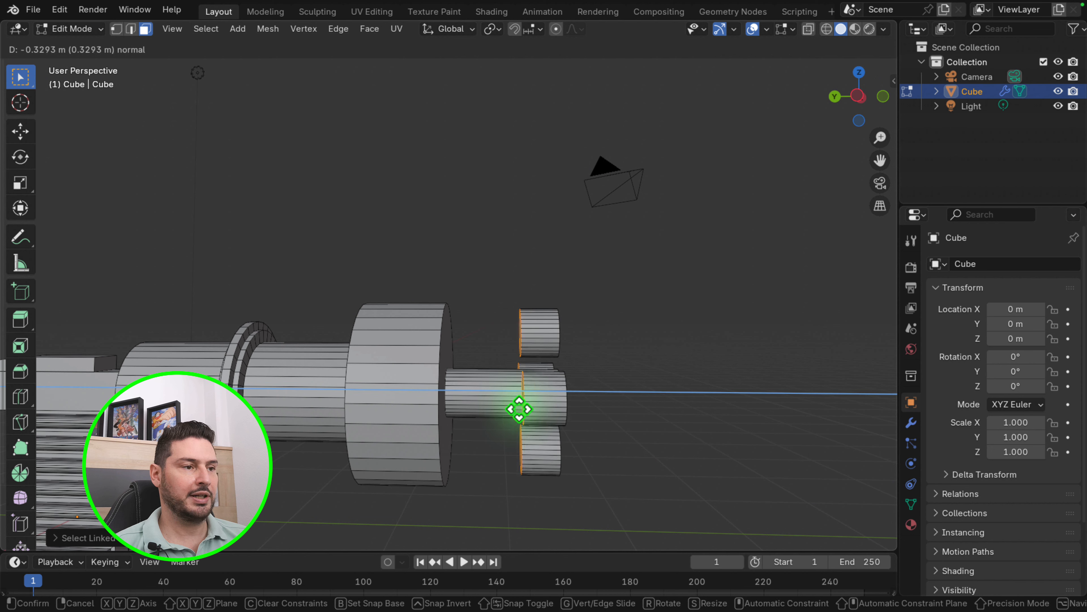
pyautogui.click(445, 405)
# Duplicate the round head about 1.53 m outward along Y over the rod ends and scale the copy up slightly
pyautogui.moveTo(447, 407)
pyautogui.mouseDown(button='middle')
pyautogui.moveTo(497, 417)
pyautogui.moveTo(388, 413)
pyautogui.moveTo(521, 415)
pyautogui.moveTo(570, 389)
pyautogui.moveTo(403, 423)
pyautogui.moveTo(486, 417)
pyautogui.moveTo(422, 404)
pyautogui.moveTo(479, 395)
pyautogui.moveTo(463, 393)
pyautogui.mouseUp(button='middle')
pyautogui.press('l')
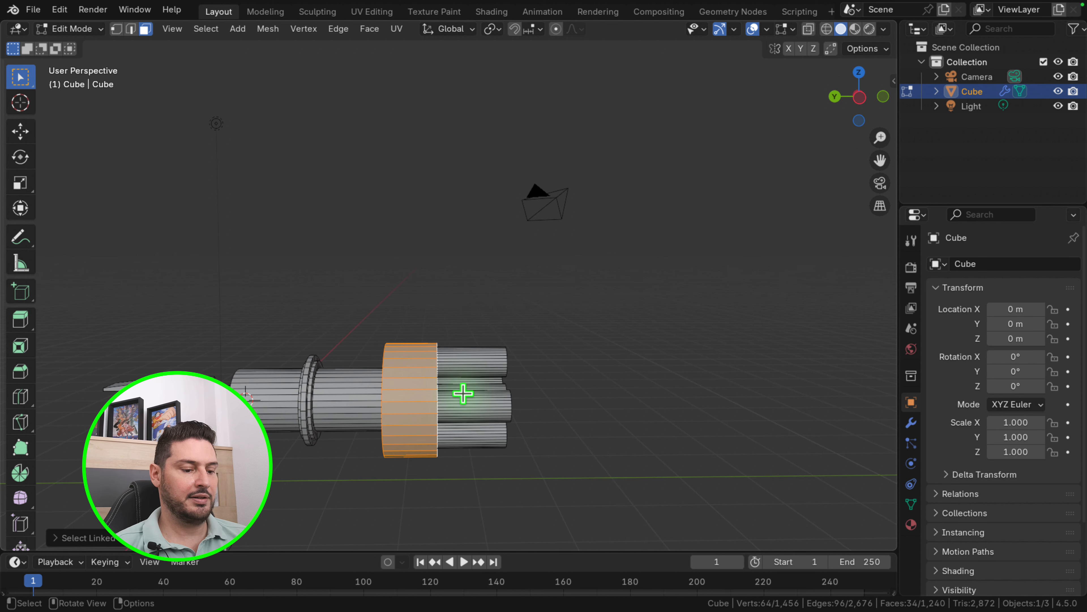
pyautogui.press('g')
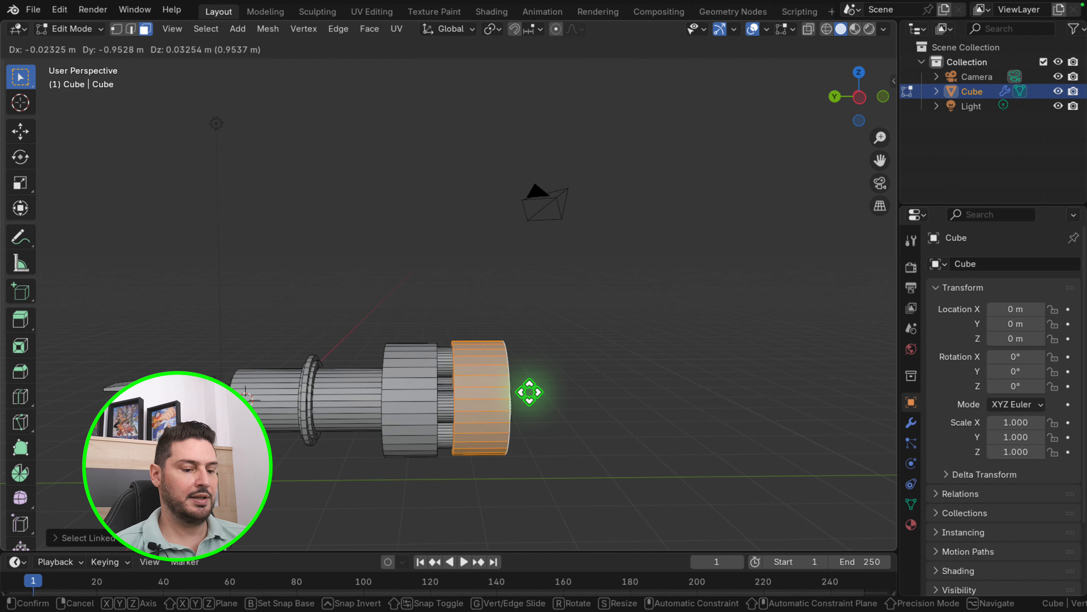
pyautogui.press('y')
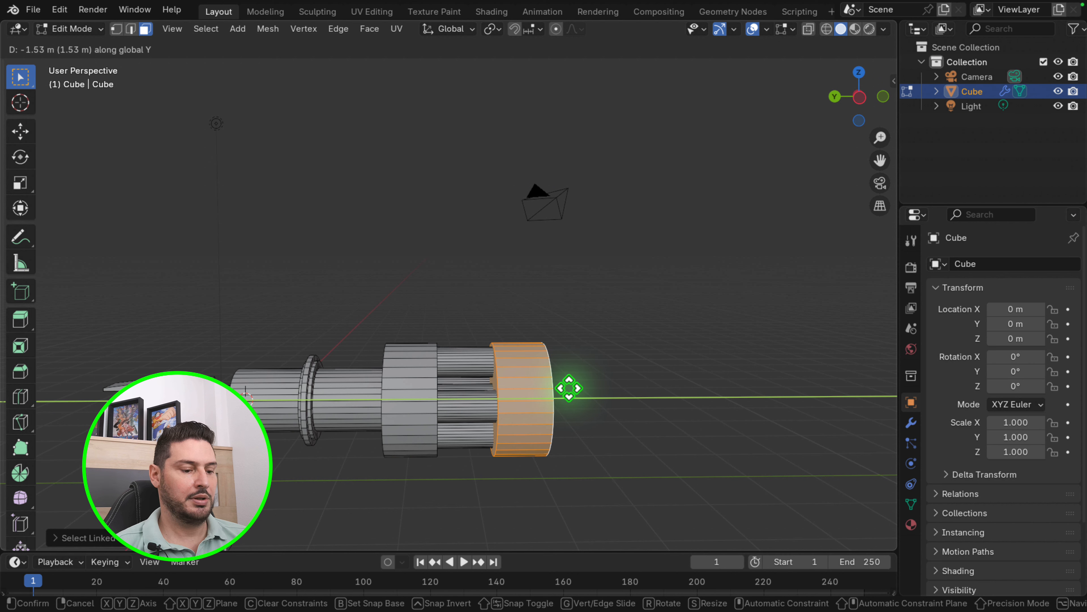
pyautogui.click(569, 388)
pyautogui.press('s')
pyautogui.click(565, 401)
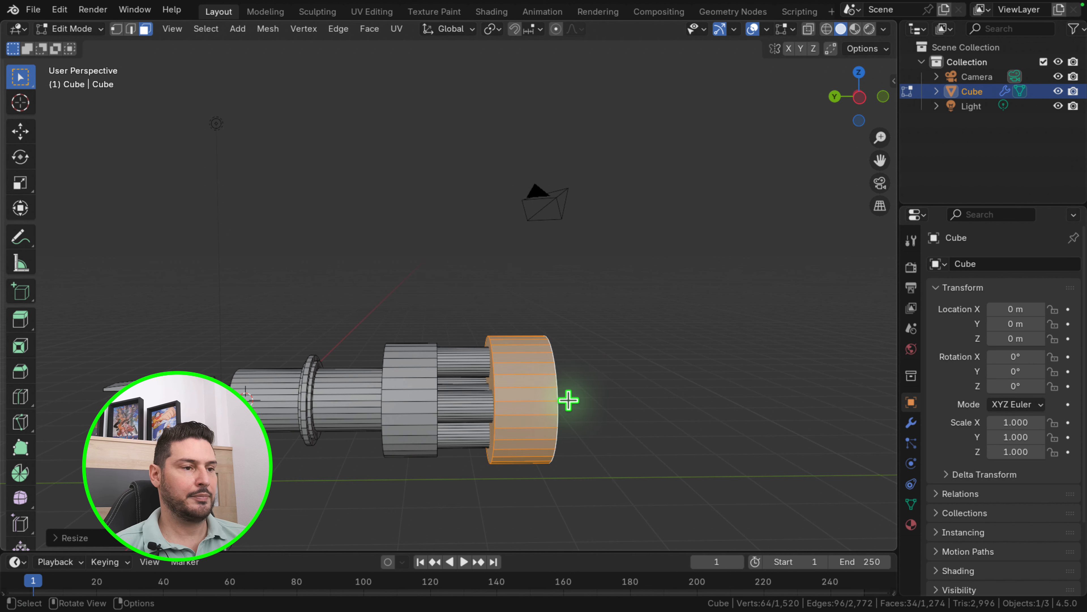
# Inset the outer end face of the front cylinder by about 0.2 m
pyautogui.moveTo(565, 401); pyautogui.dragTo(538, 409, button='middle')
pyautogui.click(538, 410)
pyautogui.scroll(-2, 487, 410)
pyautogui.scroll(5, 515, 439)
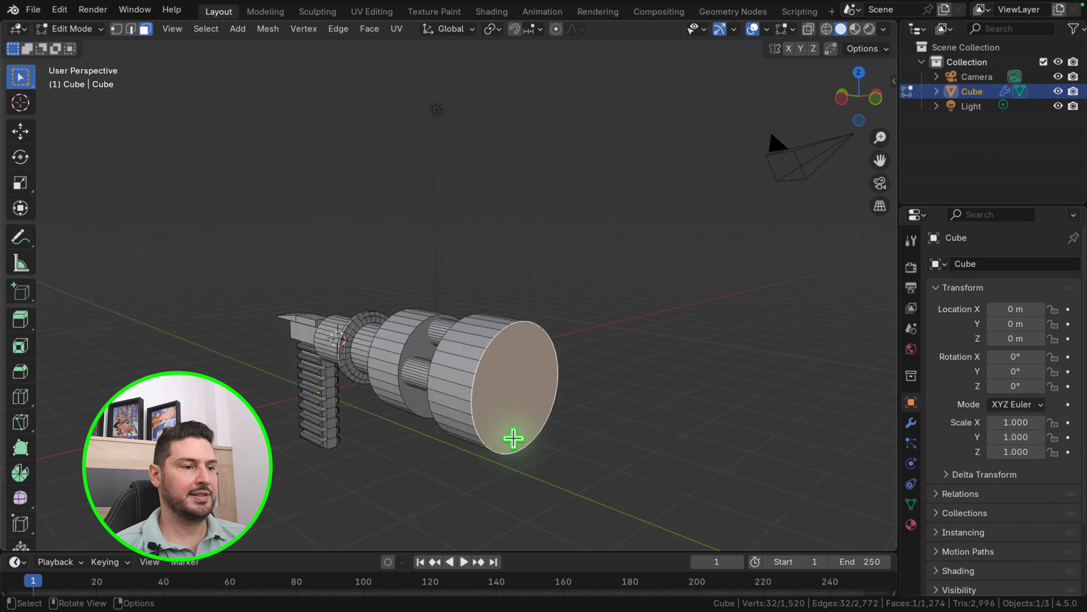
pyautogui.press('i')
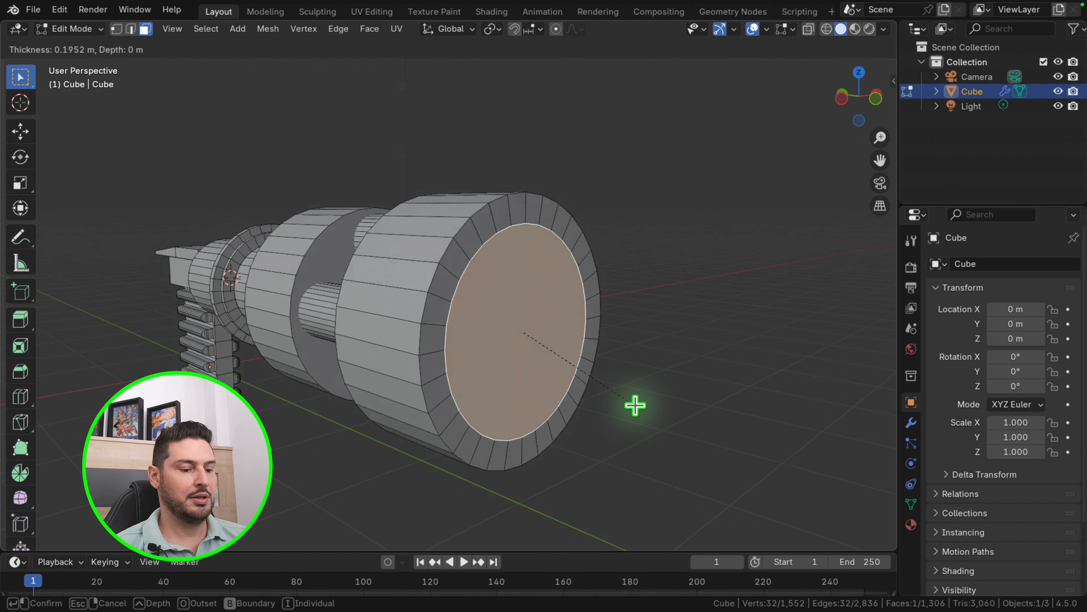
pyautogui.click(637, 407)
# Extrude the inset end face about 0.085 m inward to recess the front cylinder
pyautogui.moveTo(556, 408); pyautogui.dragTo(587, 413, button='middle')
pyautogui.press('e')
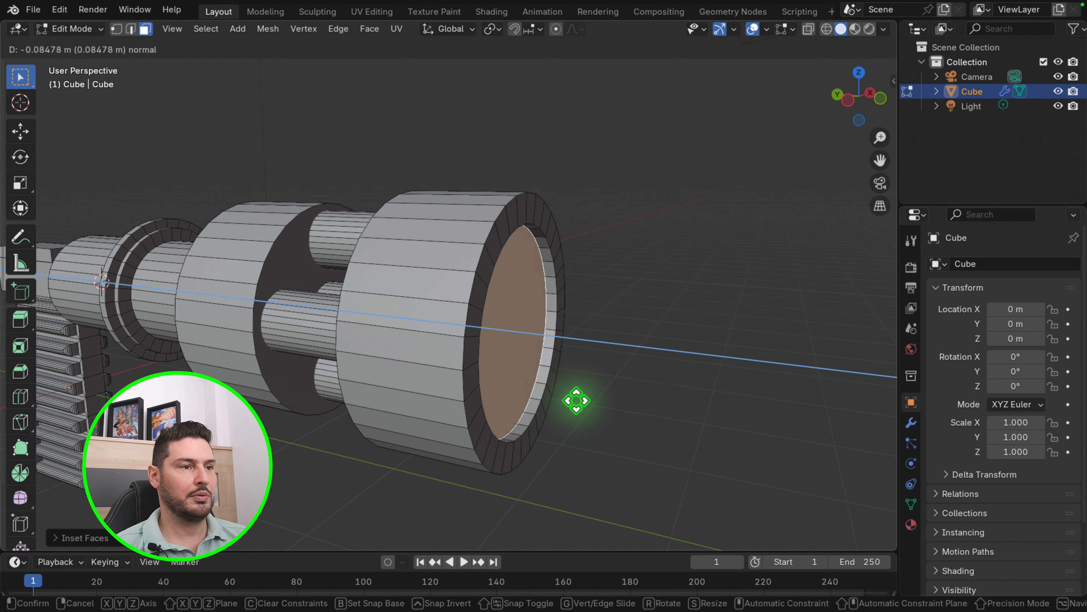
pyautogui.click(576, 400)
# Select the loop of side faces around the rear round head and inset each face individually
pyautogui.moveTo(583, 401); pyautogui.dragTo(614, 391, button='middle')
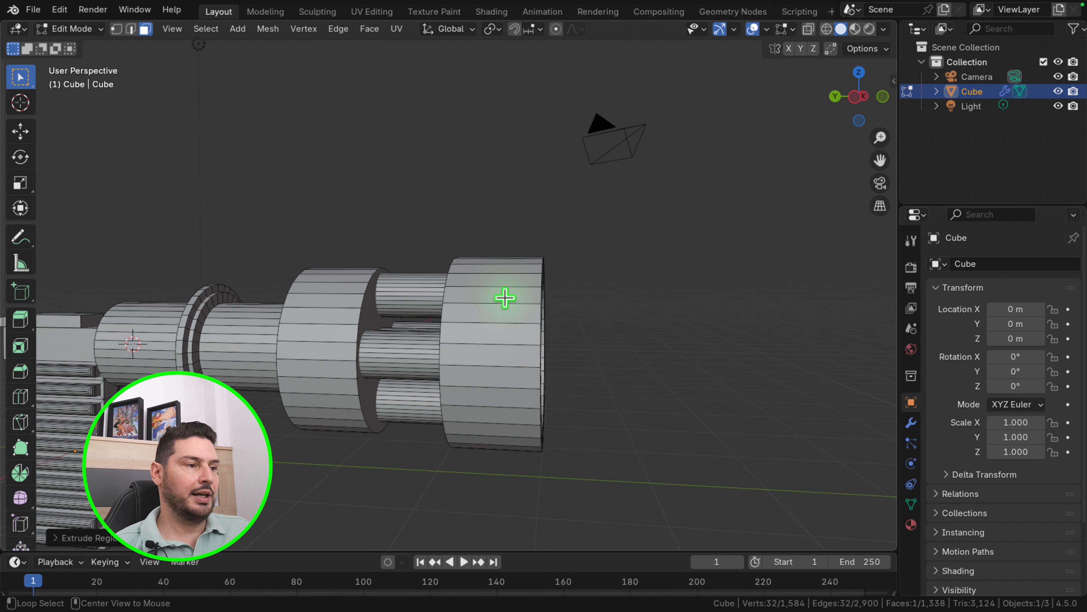
pyautogui.keyDown('alt'); pyautogui.click(330, 325); pyautogui.keyUp('alt')
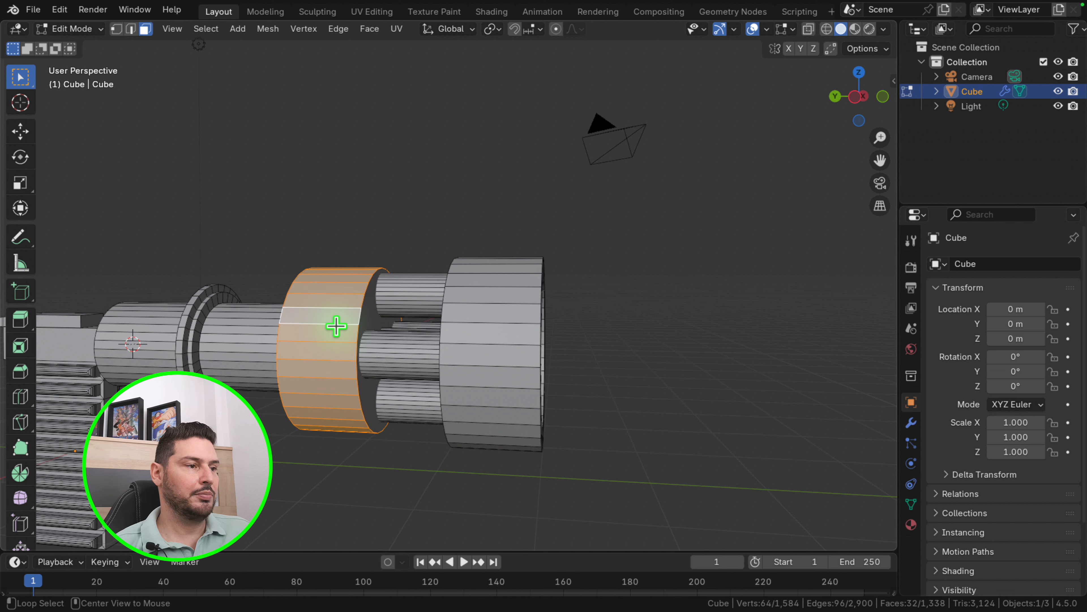
pyautogui.scroll(-3, 338, 323)
pyautogui.scroll(3, 344, 328)
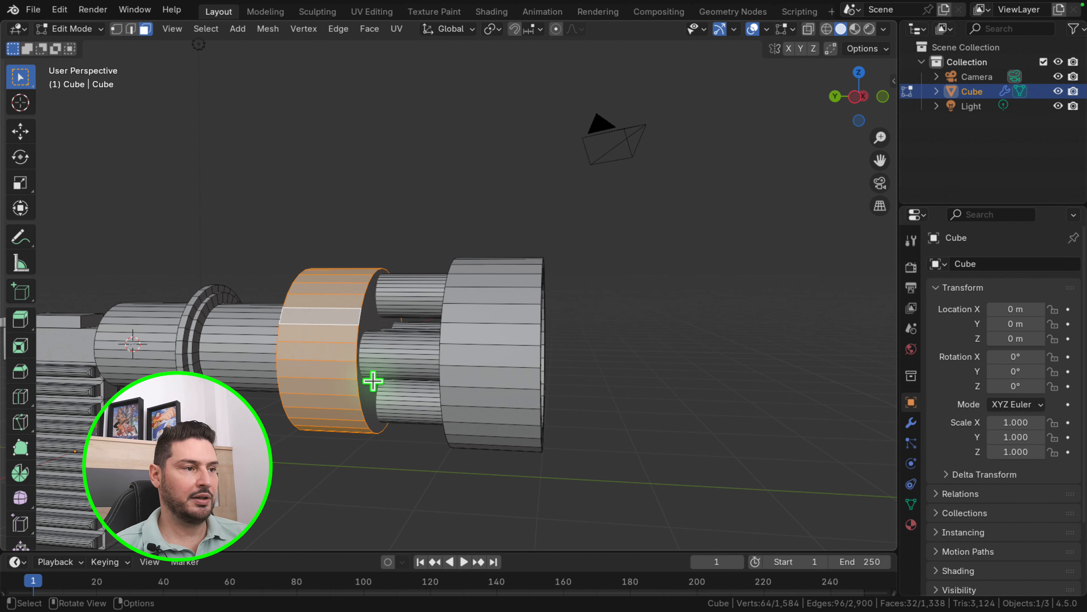
pyautogui.press('i')
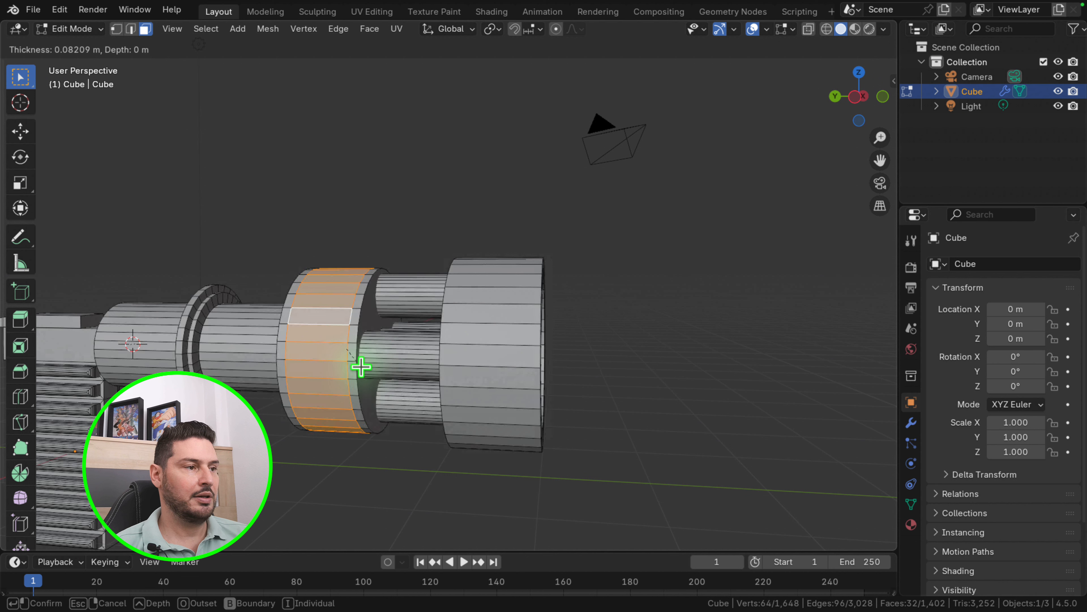
pyautogui.press('i')
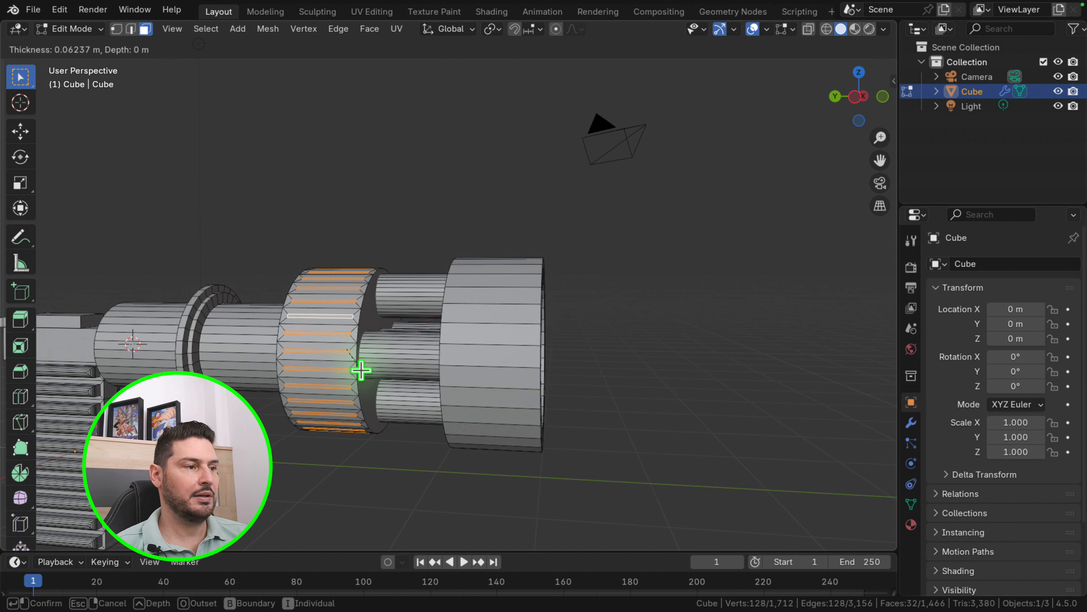
pyautogui.click(361, 371)
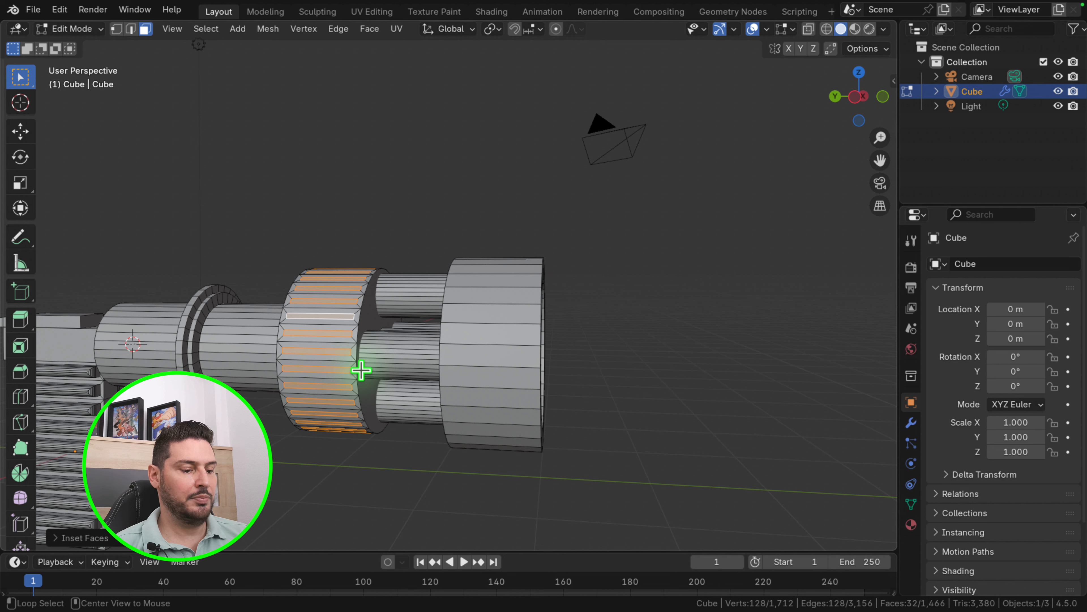
# Extrude the inset side faces outward along their normals to form gear-like teeth around the rear head
pyautogui.hotkey('alt', 'e')
pyautogui.click(361, 371)
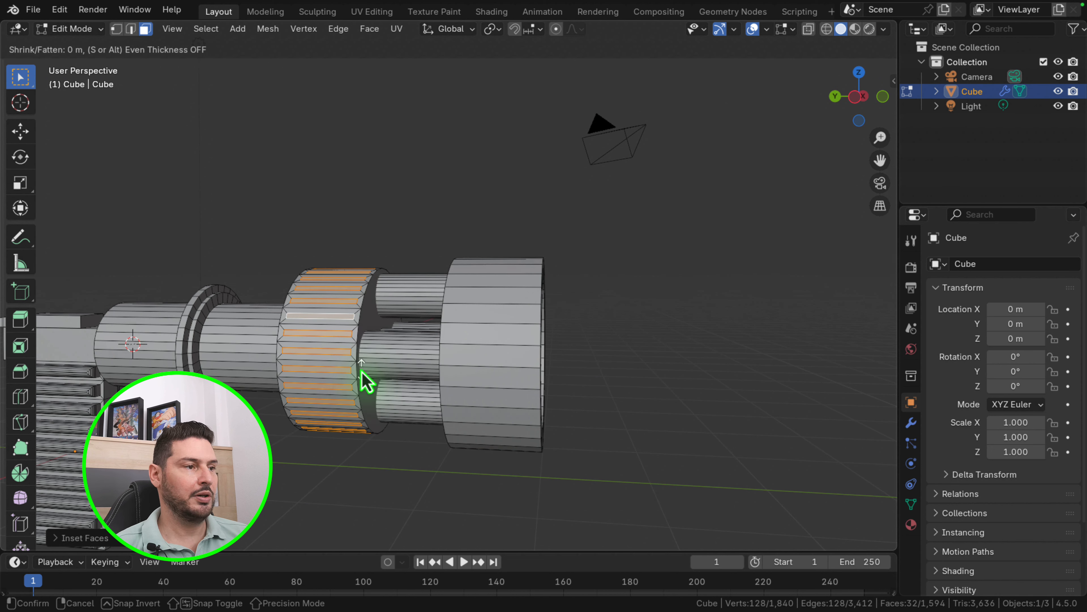
pyautogui.click(363, 371)
pyautogui.moveTo(369, 371); pyautogui.dragTo(388, 351, button='middle')
pyautogui.click(405, 342)
pyautogui.scroll(-3, 404, 341)
pyautogui.scroll(1, 416, 351)
pyautogui.scroll(1, 432, 342)
pyautogui.scroll(-2, 443, 354)
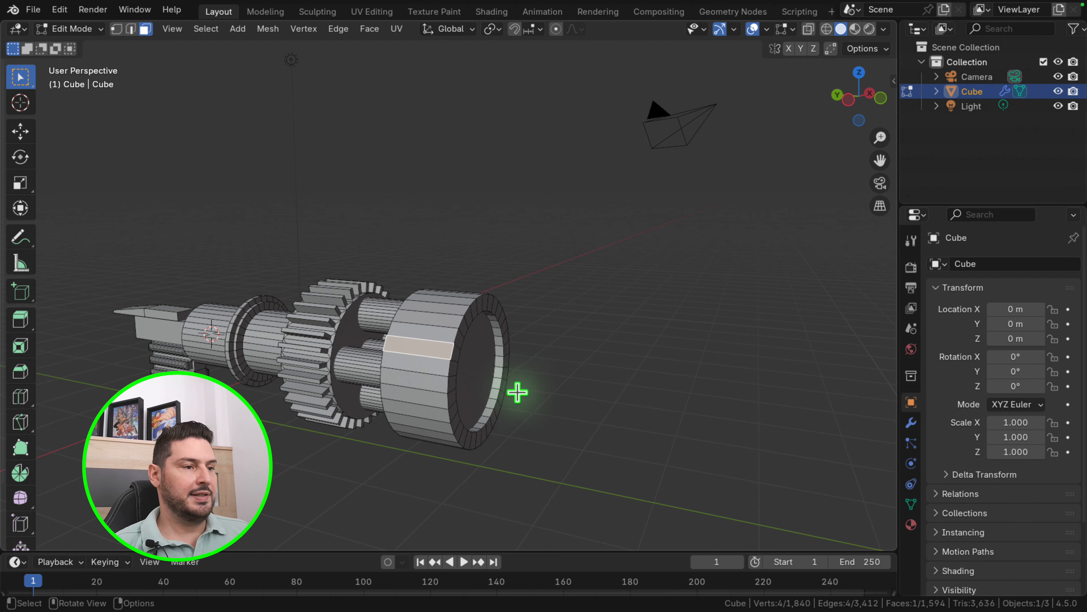
# Duplicate the recessed end face of the front cylinder and scale the copy down to roughly half its diameter
pyautogui.click(473, 375)
pyautogui.moveTo(472, 375); pyautogui.dragTo(412, 370, button='middle')
pyautogui.scroll(2, 441, 375)
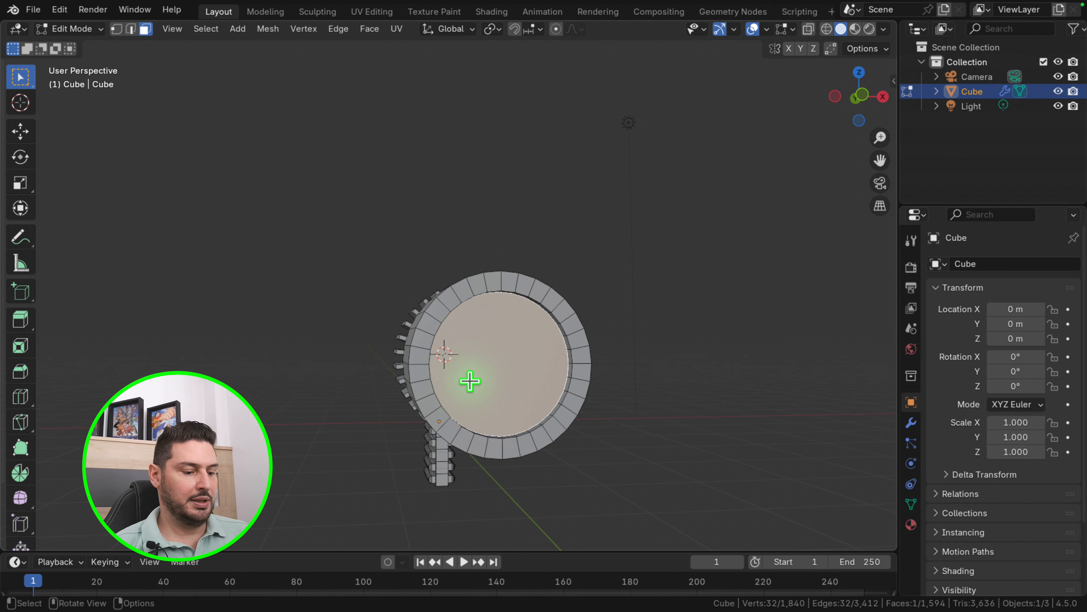
pyautogui.press('g')
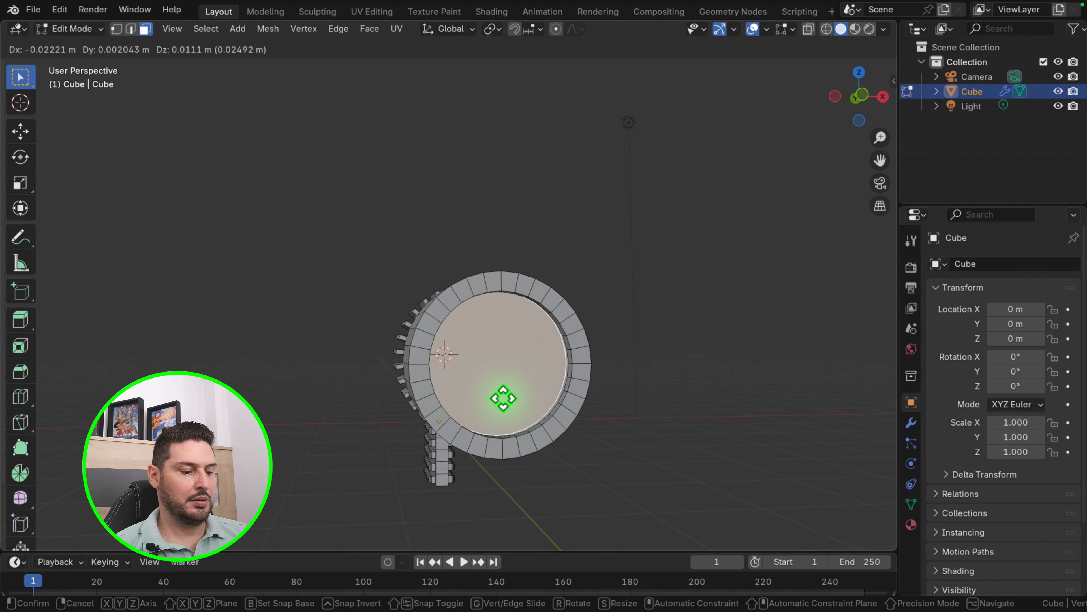
pyautogui.press('s')
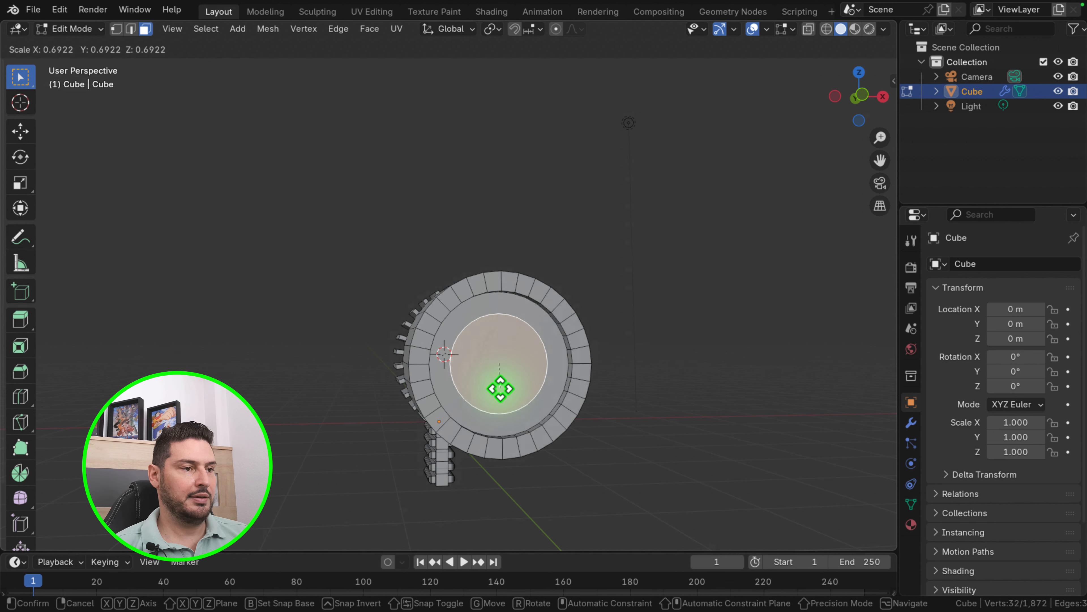
pyautogui.press('Return')
# Move the small disc straight up along Z to near the upper rim of the recess
pyautogui.hotkey('shift', 'd')
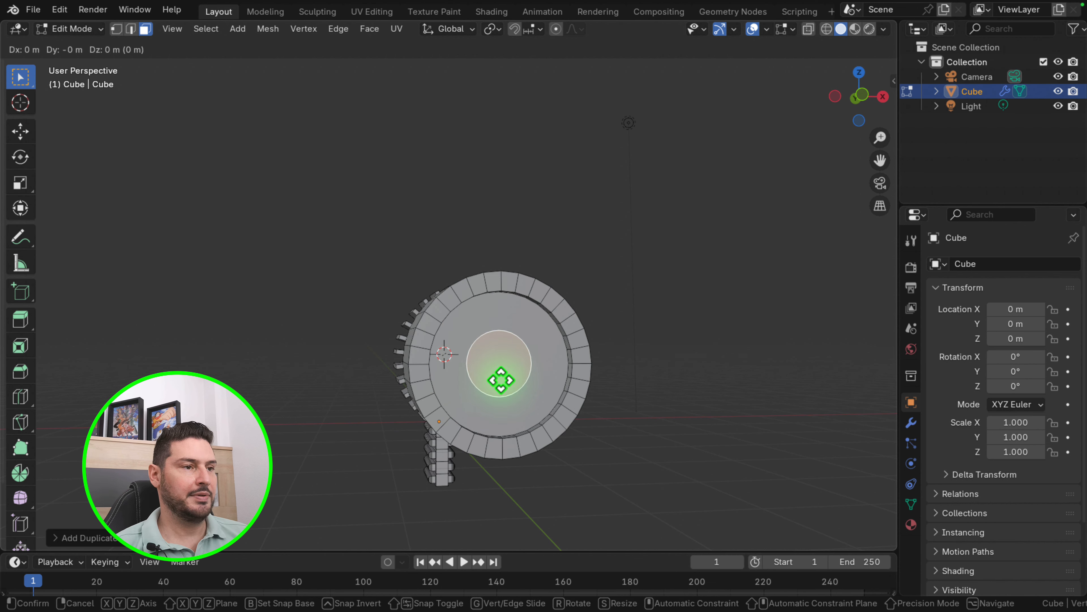
pyautogui.press('z')
pyautogui.click(510, 346)
# Extrude the small disc about 2.72 m outward along Y into a long barrel
pyautogui.scroll(-2, 501, 349)
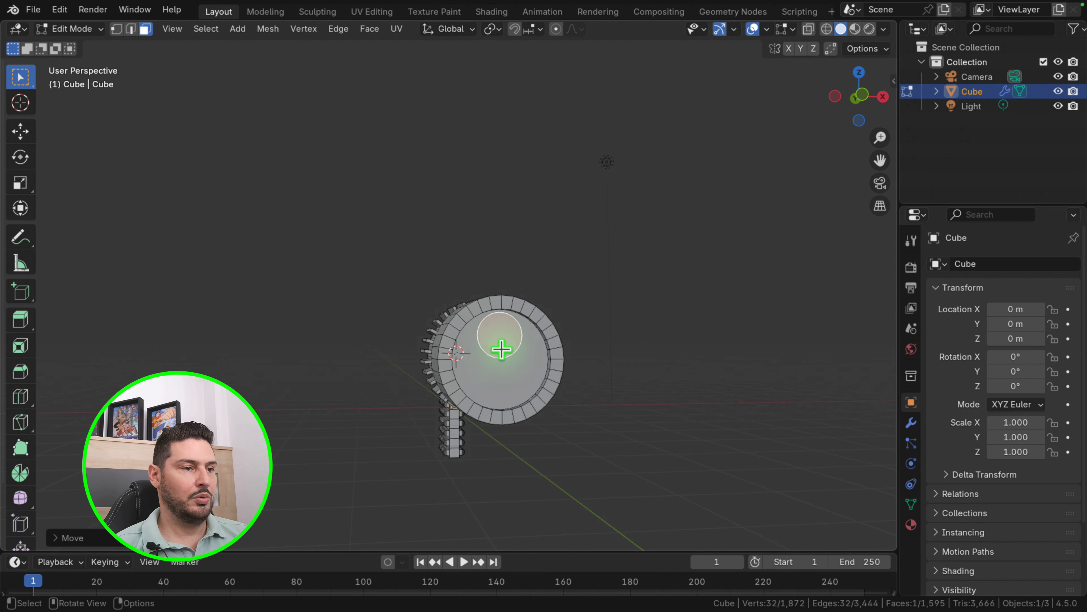
pyautogui.moveTo(501, 350); pyautogui.dragTo(560, 381, button='middle')
pyautogui.press('e')
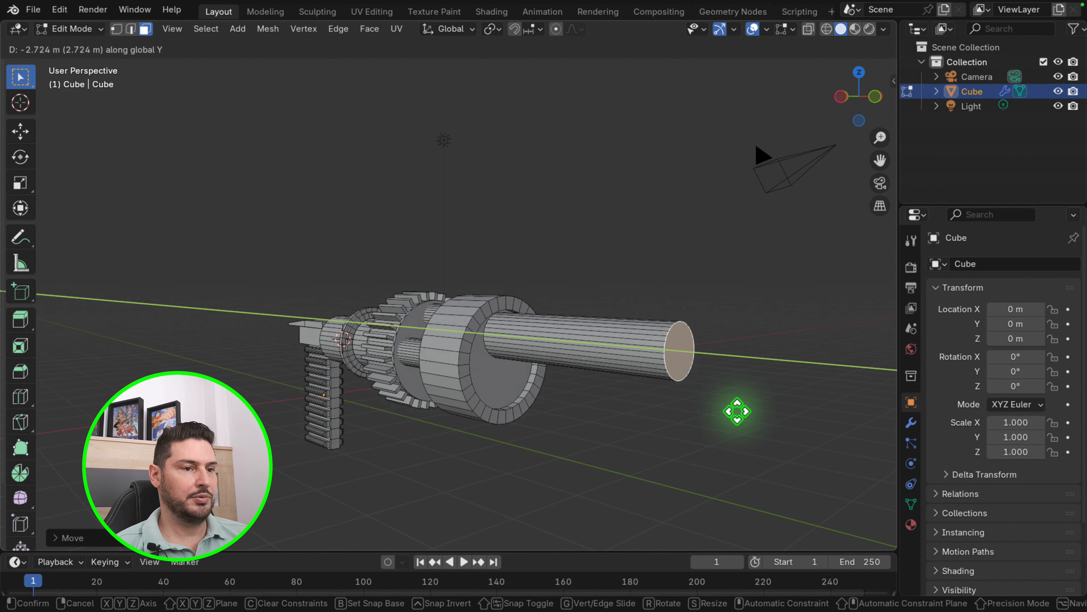
pyautogui.click(736, 411)
# Inset the barrel's end face by about 0.11 m and extrude it a short way inward to start the bore
pyautogui.press('i')
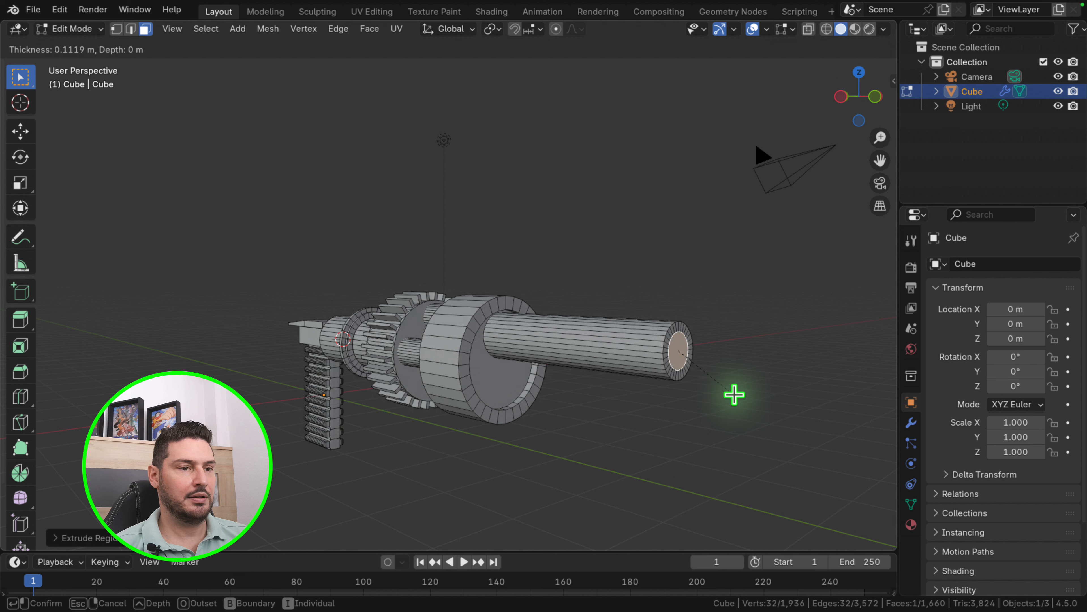
pyautogui.click(735, 395)
pyautogui.press('e')
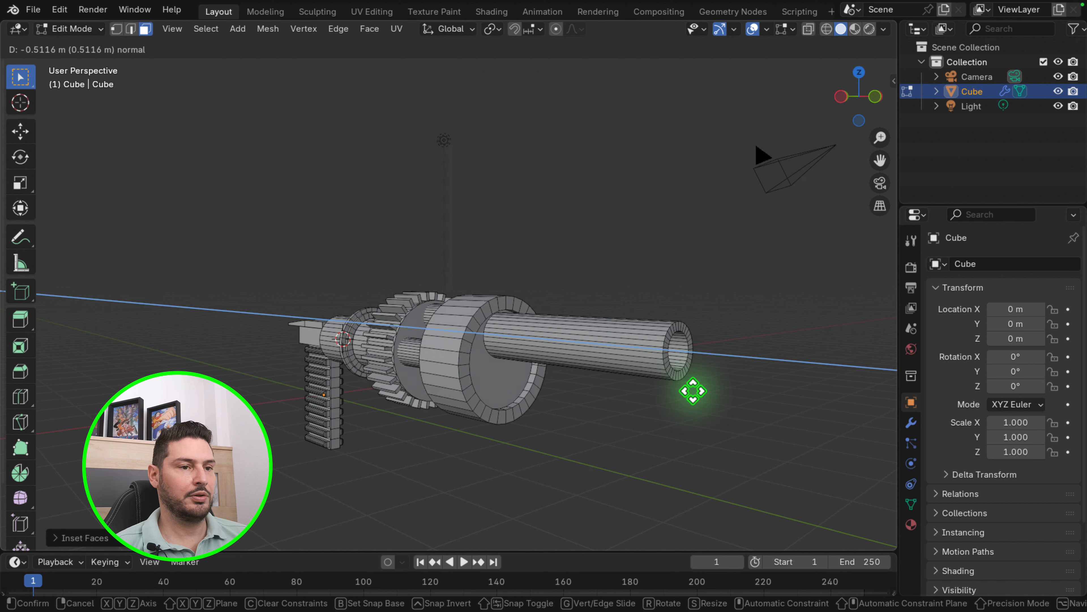
pyautogui.click(724, 391)
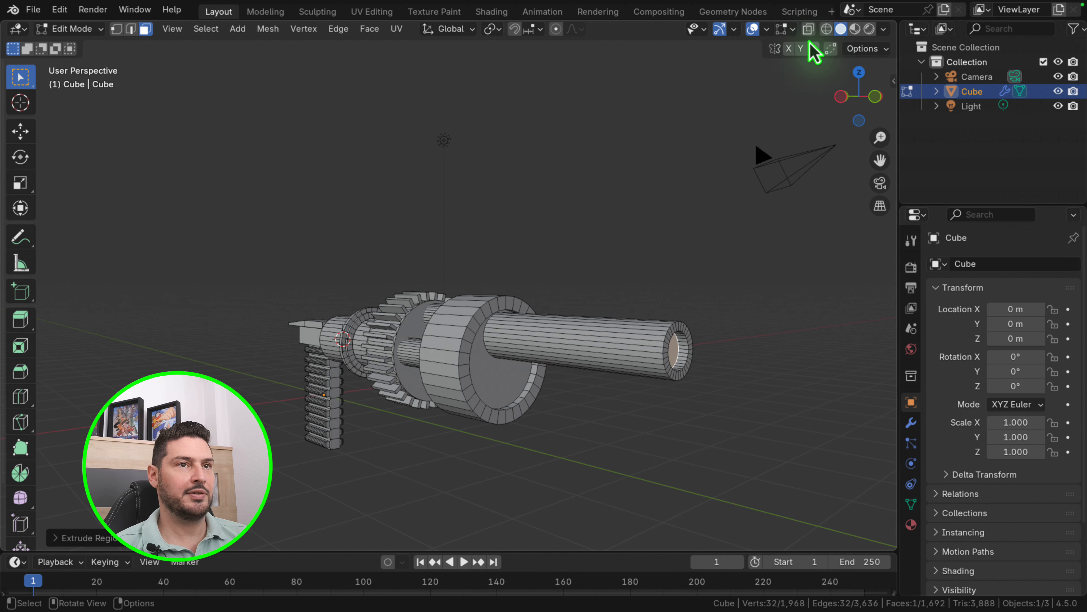
# Turn on X-ray and move the bore's inner face about 2.3 m along Y, deep into the barrel
pyautogui.click(808, 30)
pyautogui.moveTo(653, 377); pyautogui.dragTo(722, 373, button='middle')
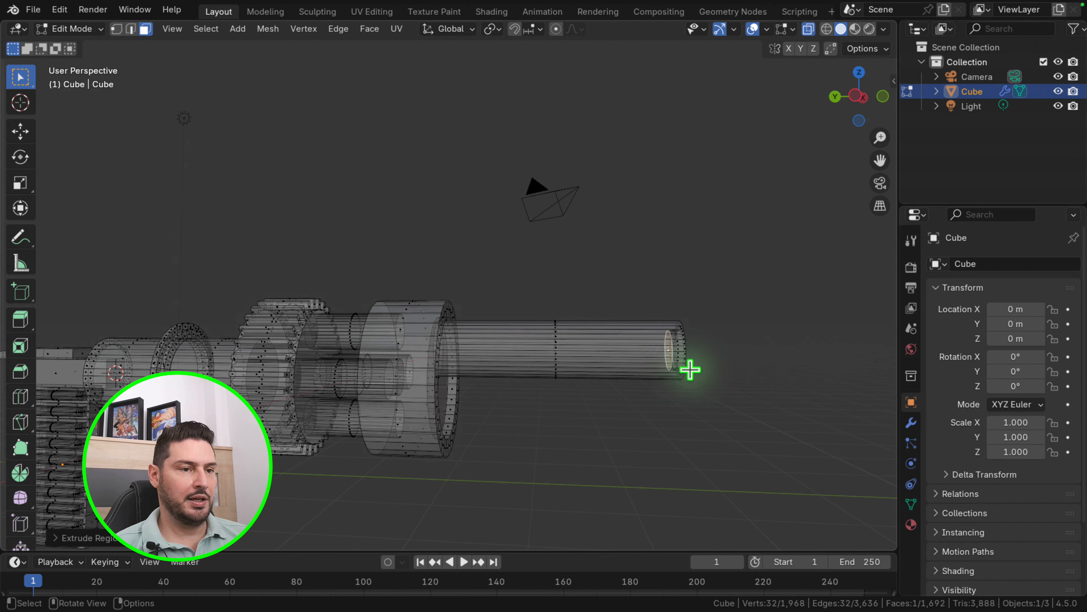
pyautogui.scroll(2, 673, 364)
pyautogui.press('g')
pyautogui.press('y')
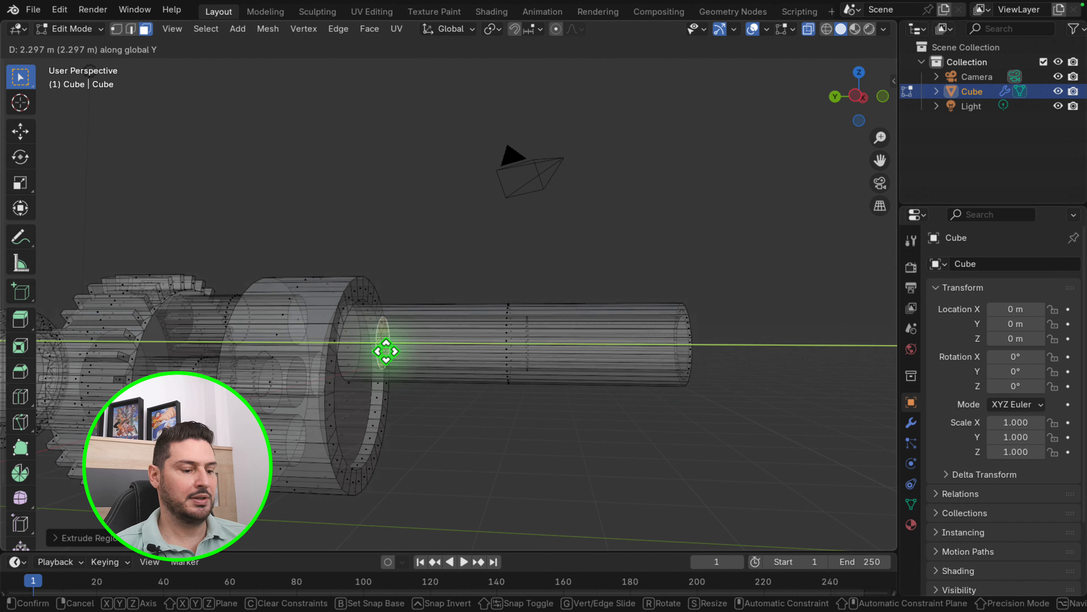
pyautogui.click(384, 352)
# Return to Object Mode and turn off X-ray to view the solid model
pyautogui.press('Tab')
pyautogui.scroll(-3, 436, 354)
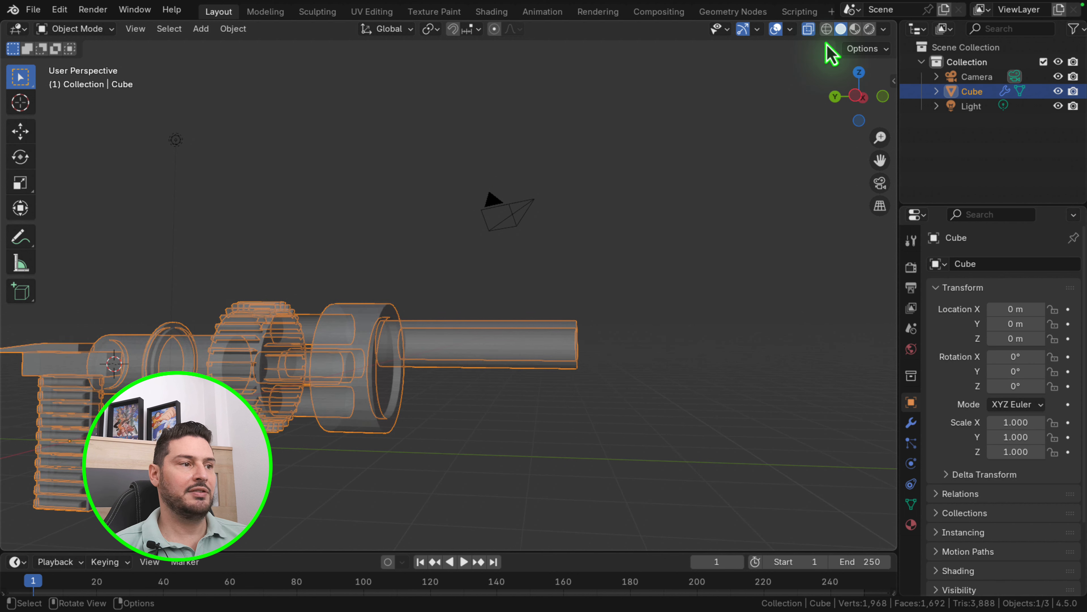
pyautogui.click(808, 29)
pyautogui.moveTo(694, 315); pyautogui.dragTo(646, 340, button='middle')
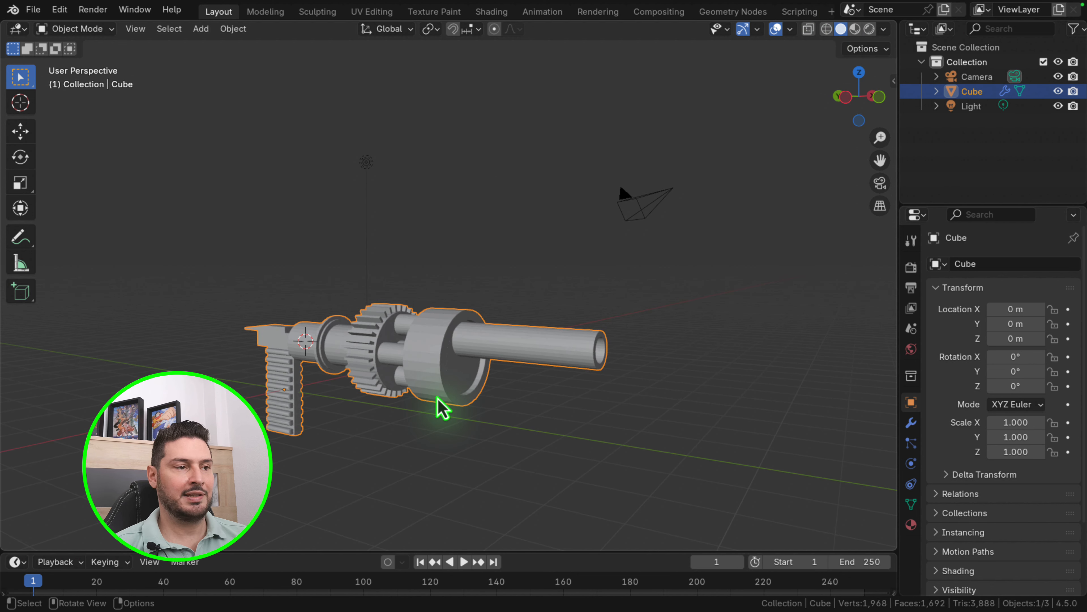
# In Edit Mode, select the whole linked barrel and duplicate it straight down along Z to the lower part of the front cylinder
pyautogui.moveTo(441, 415); pyautogui.dragTo(550, 324, button='middle')
pyautogui.press('Tab')
pyautogui.click(551, 325)
pyautogui.hotkey('ctrl', 'l')
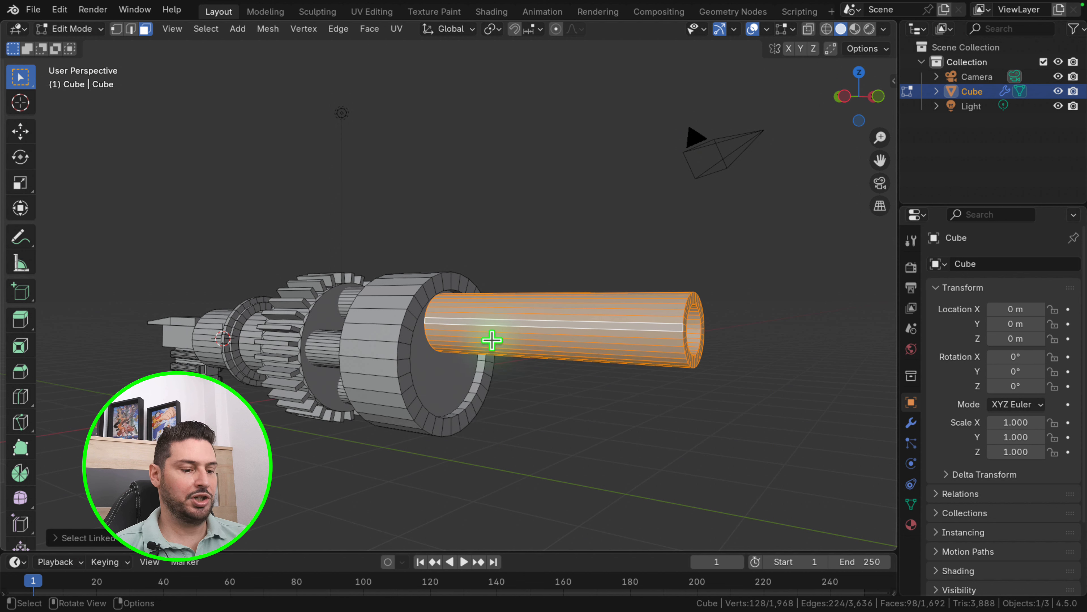
pyautogui.press('g')
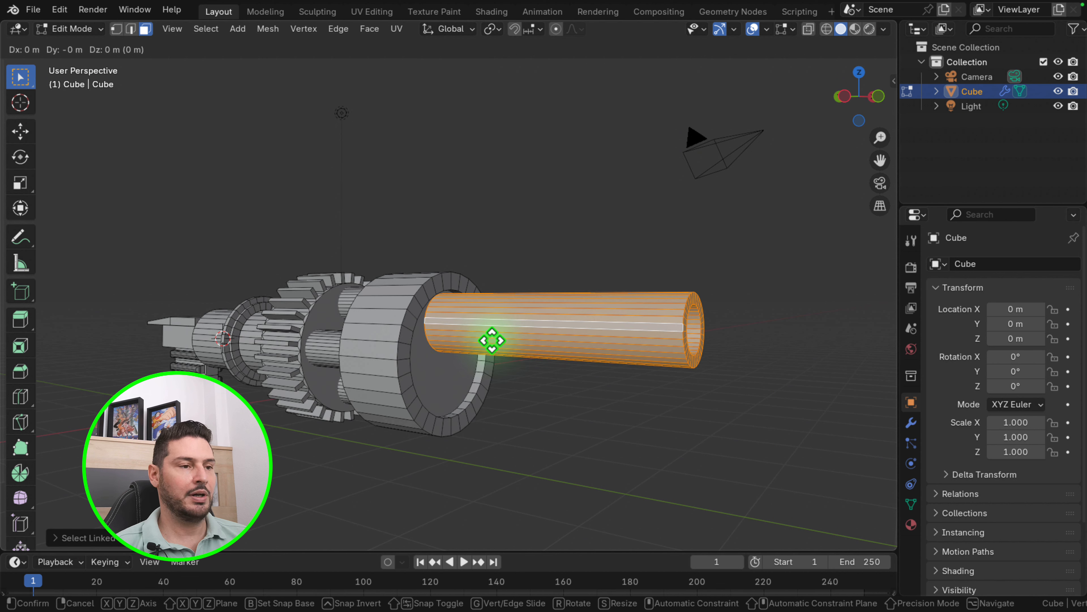
pyautogui.press('z')
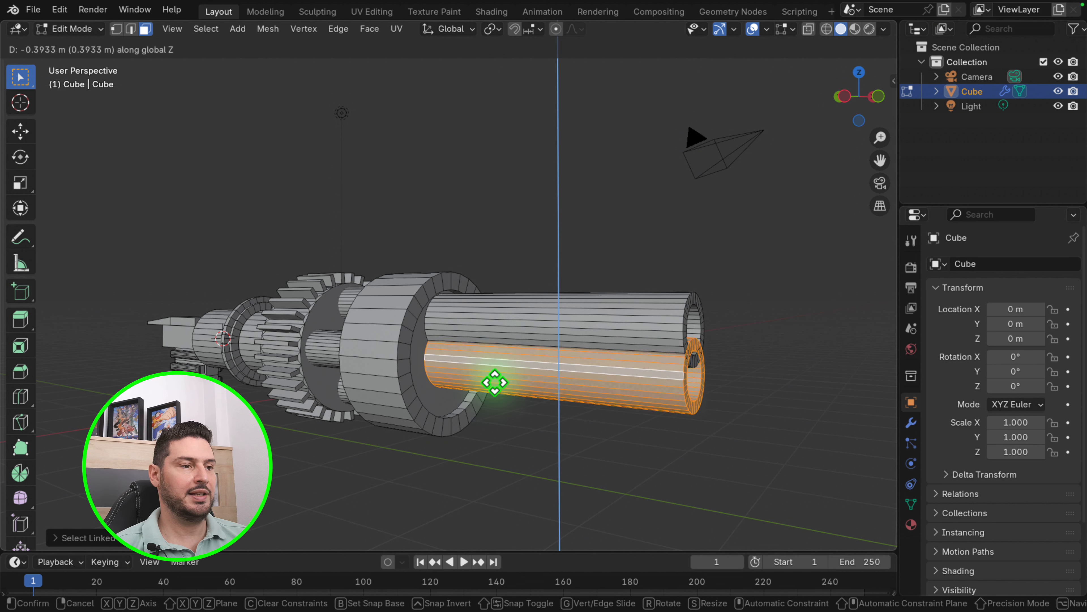
pyautogui.click(487, 410)
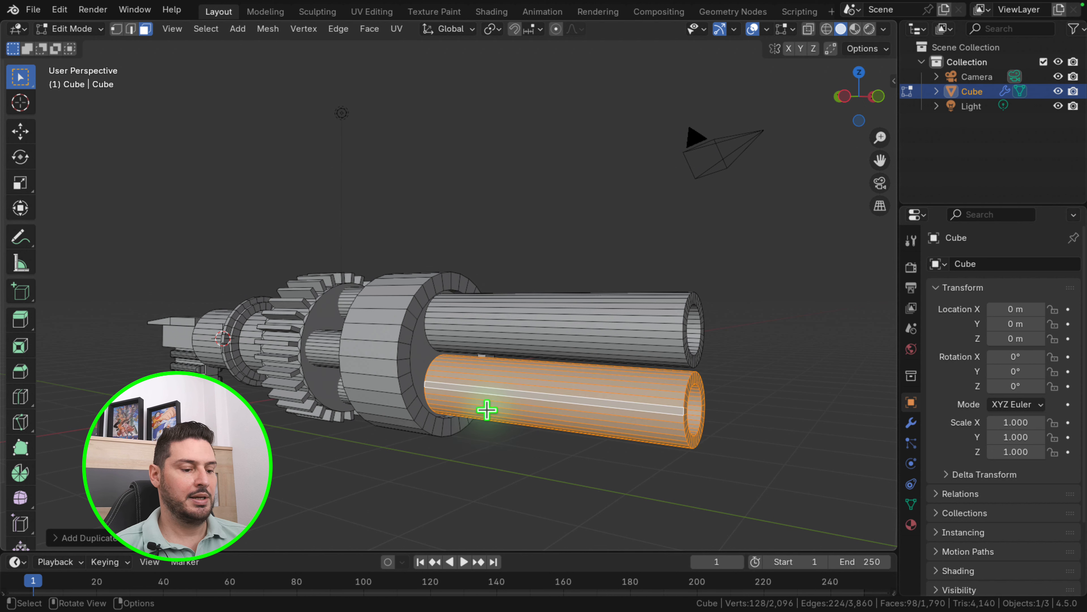
# Scale the duplicated lower barrel to about 0.64 and move it about 0.45 m along Y back against the front cylinder
pyautogui.press('s')
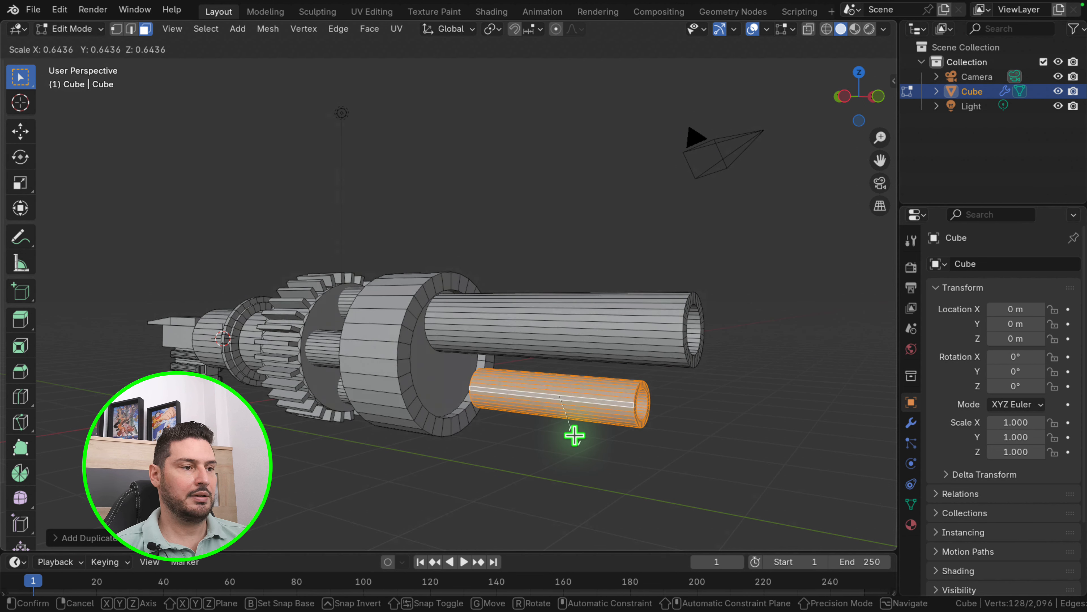
pyautogui.click(550, 428)
pyautogui.moveTo(549, 428); pyautogui.dragTo(621, 434, button='middle')
pyautogui.press('g')
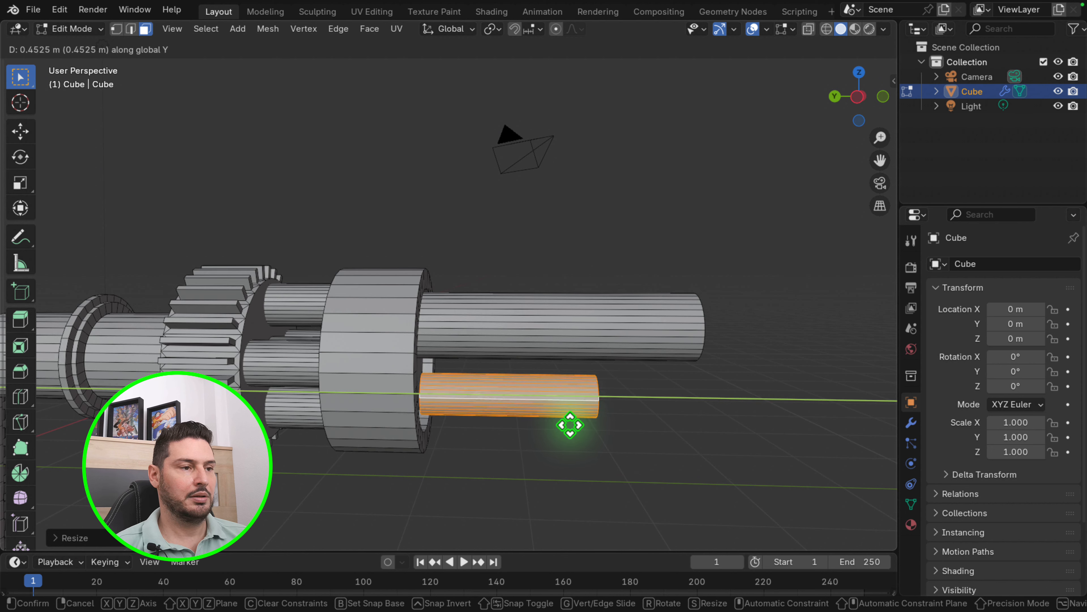
pyautogui.click(565, 425)
pyautogui.moveTo(563, 434); pyautogui.dragTo(555, 413, button='middle')
pyautogui.scroll(2, 556, 412)
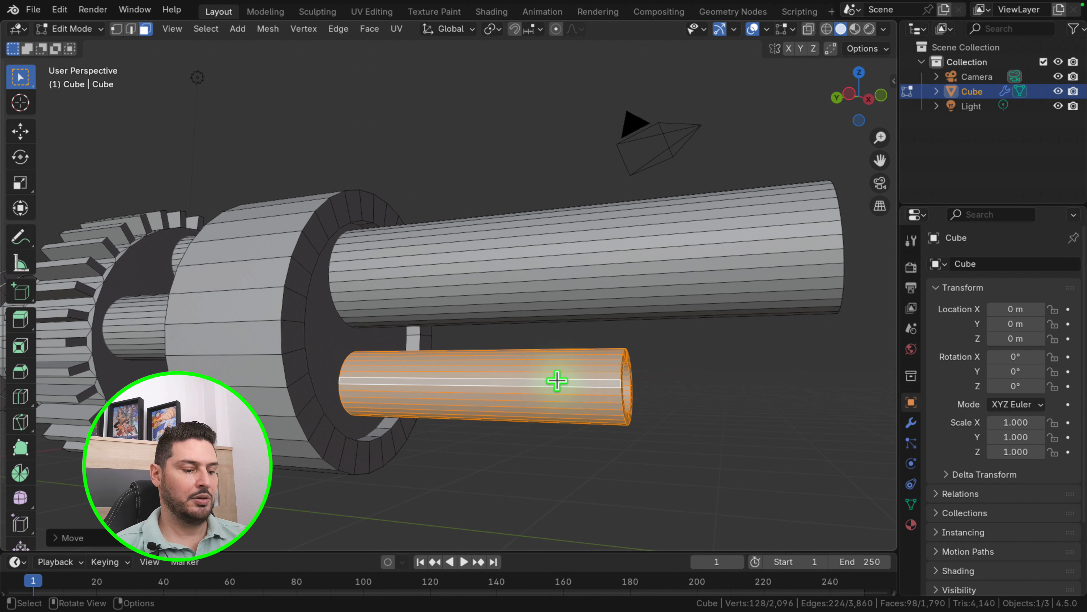
# Duplicate the small barrel's outer side faces in place and scale the copy along Y into a narrow band around its middle
pyautogui.keyDown('alt'); pyautogui.click(546, 377); pyautogui.keyUp('alt')
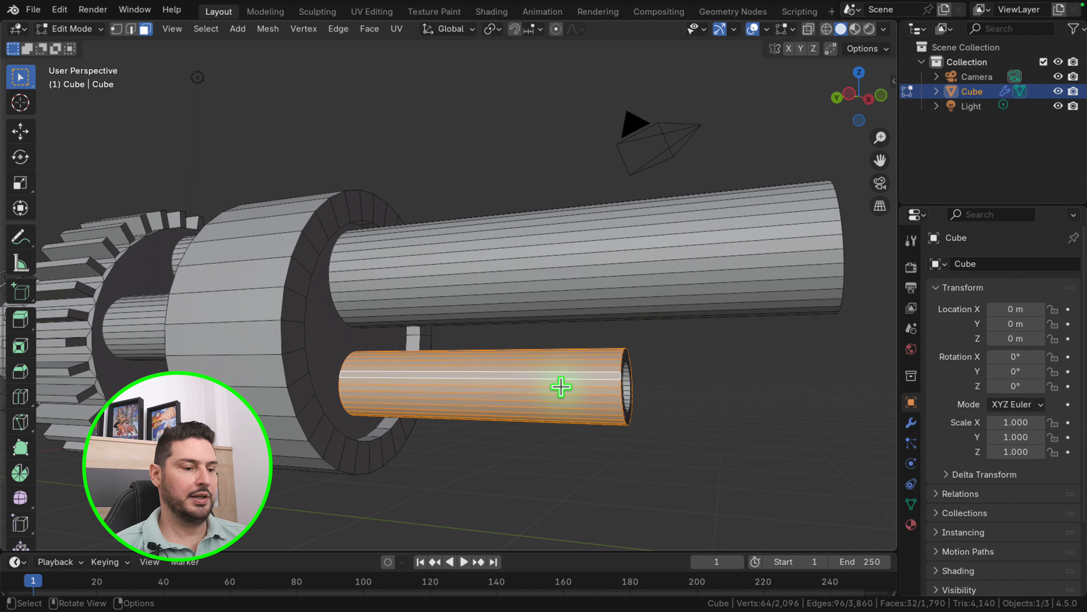
pyautogui.press('g')
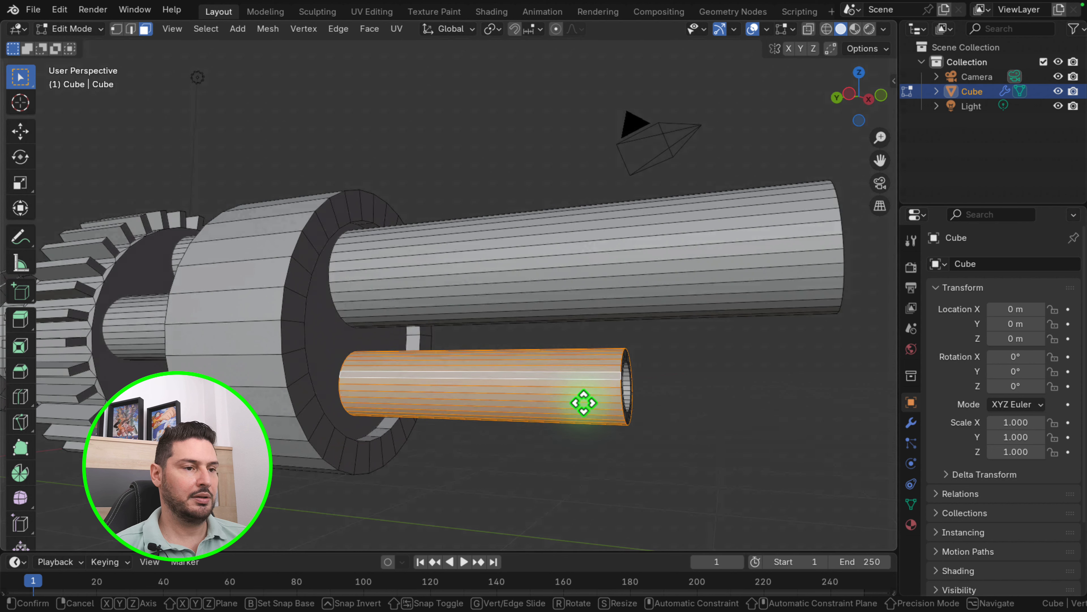
pyautogui.rightClick(582, 401)
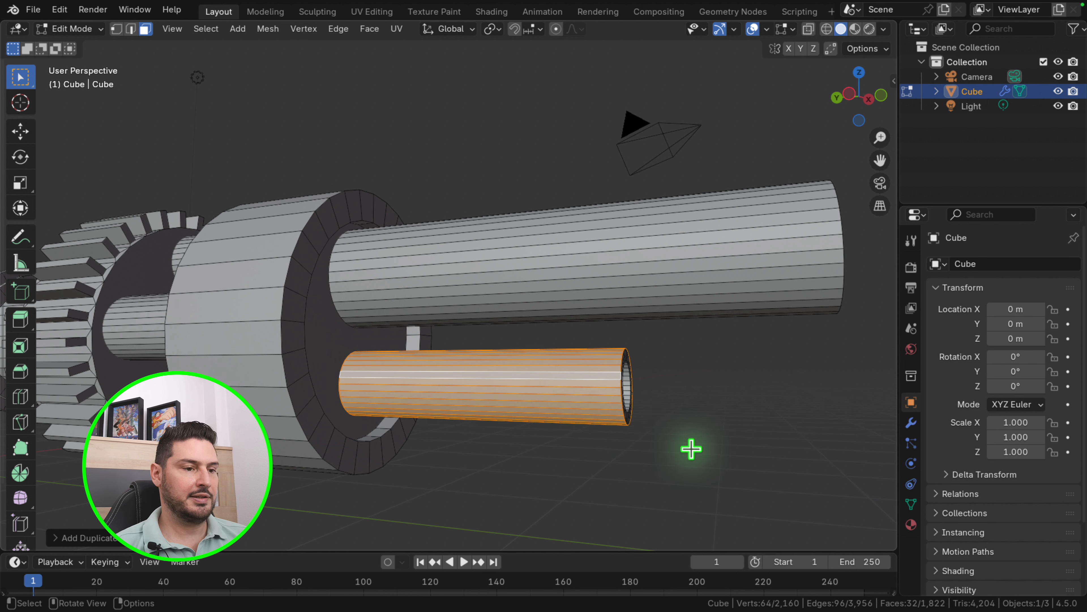
pyautogui.press('s')
pyautogui.press('y')
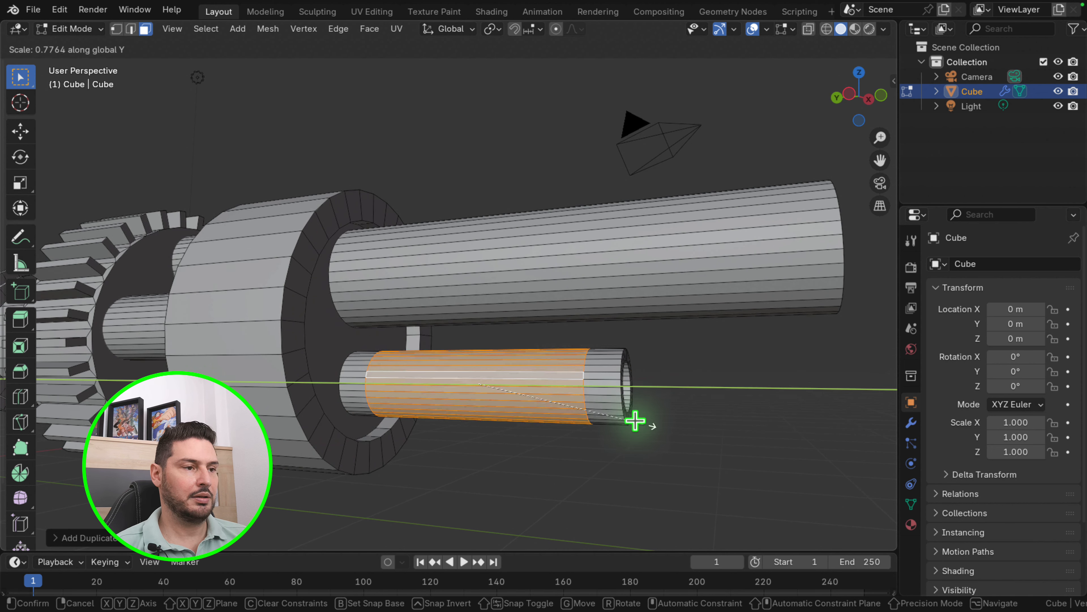
pyautogui.click(493, 391)
# Extrude the narrow band along its normals to form a raised ring around the small barrel
pyautogui.hotkey('alt', 'e')
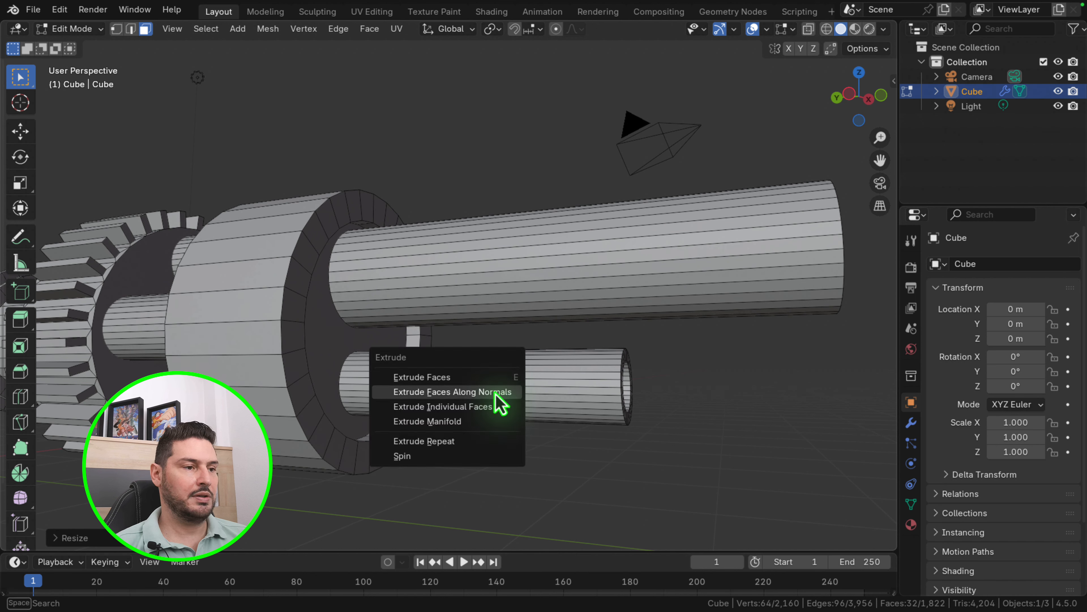
pyautogui.click(497, 394)
pyautogui.click(502, 384)
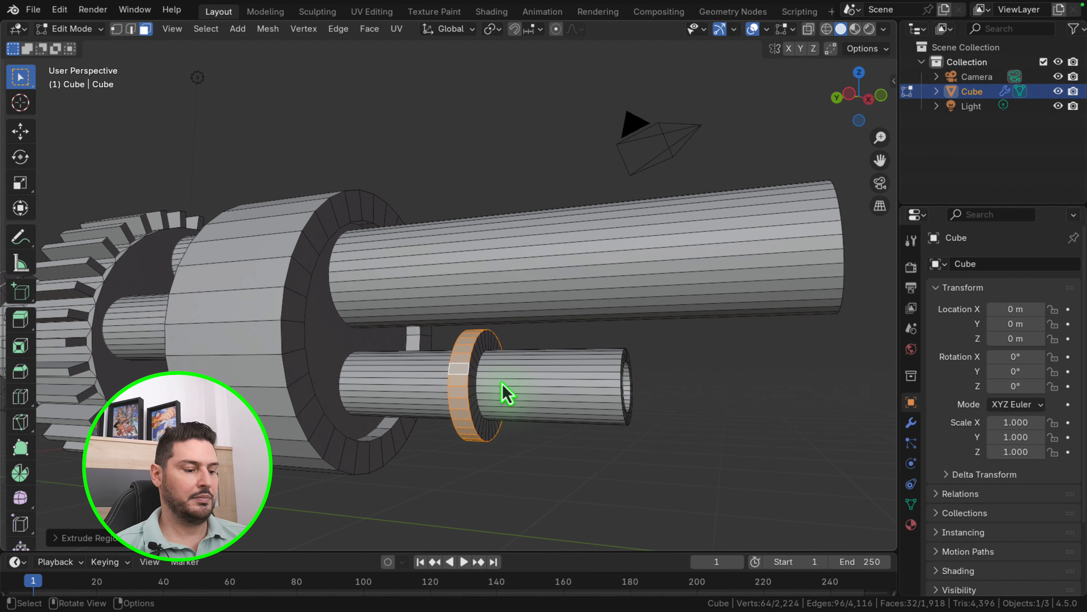
# Check the linked geometry of the ring and barrels, and review the gun from the barrels back to the grip
pyautogui.click(492, 402)
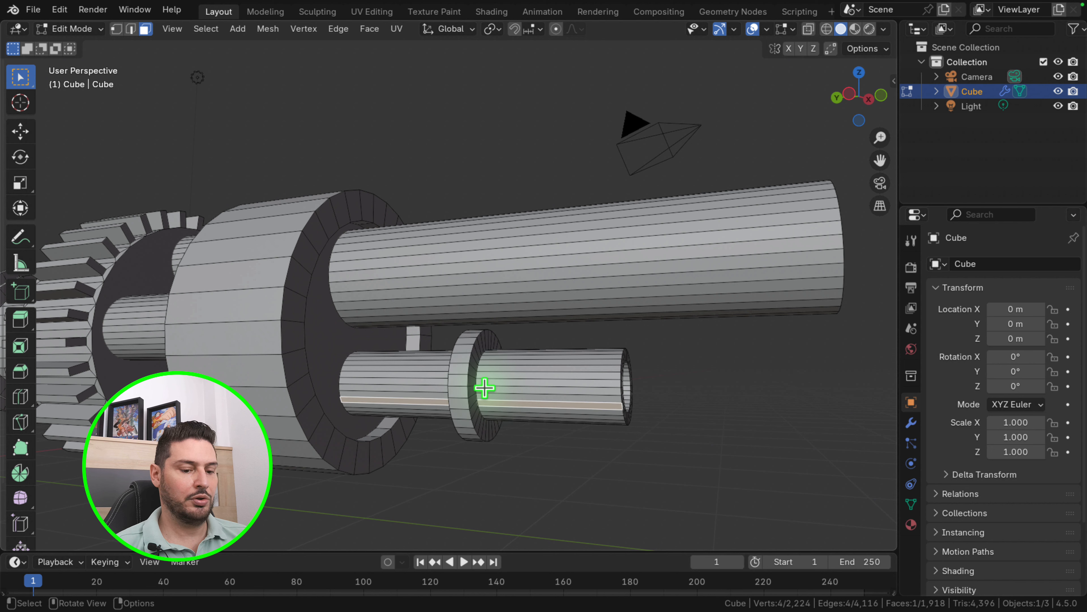
pyautogui.click(466, 384)
pyautogui.press('l')
pyautogui.moveTo(573, 384); pyautogui.dragTo(543, 407, button='middle')
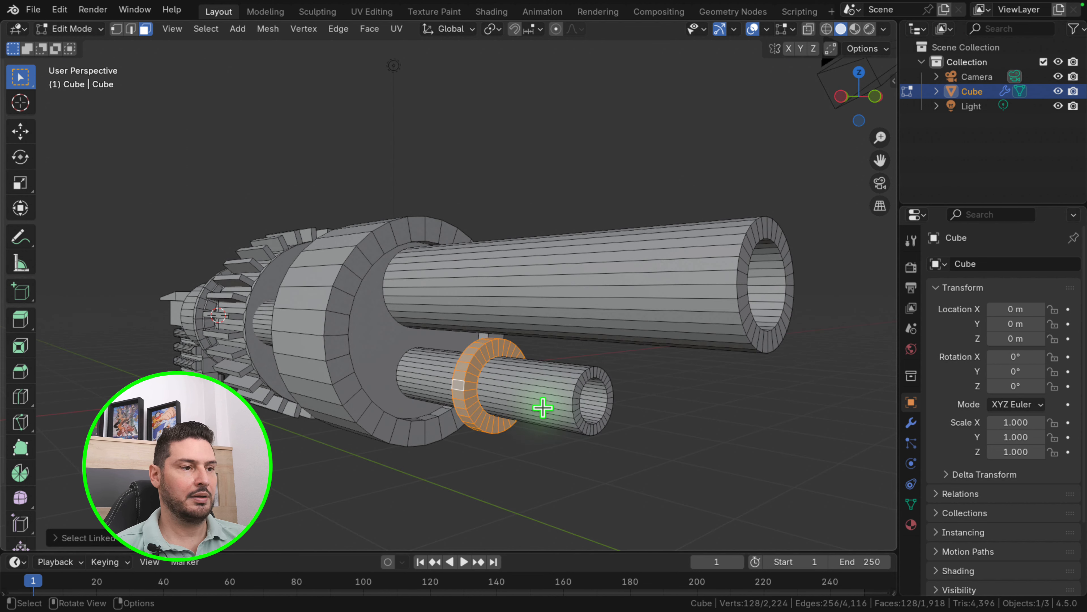
pyautogui.press('l')
pyautogui.click(629, 276)
pyautogui.press('l')
pyautogui.moveTo(629, 278); pyautogui.dragTo(640, 328, button='middle')
pyautogui.scroll(-3, 616, 364)
pyautogui.click(594, 396)
pyautogui.scroll(-2, 595, 396)
pyautogui.moveTo(595, 396); pyautogui.dragTo(323, 373, button='middle')
pyautogui.press('Tab')
pyautogui.scroll(4, 369, 378)
pyautogui.press('Tab')
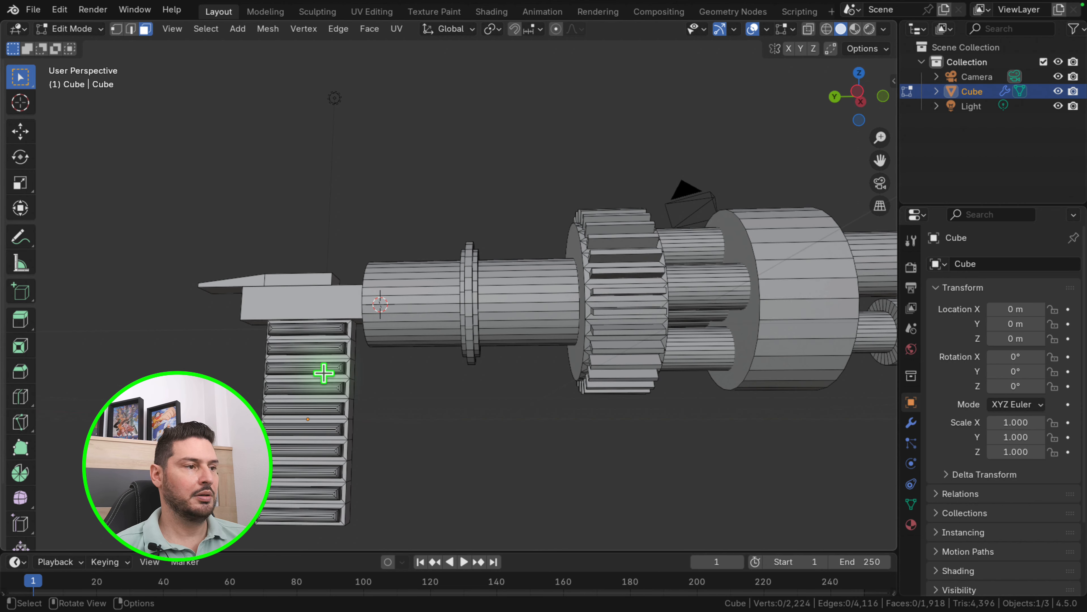
# Select the whole linked grip, scale it to about 0.71 along Y and move it about 0.21 m along Y toward the rear
pyautogui.press('l')
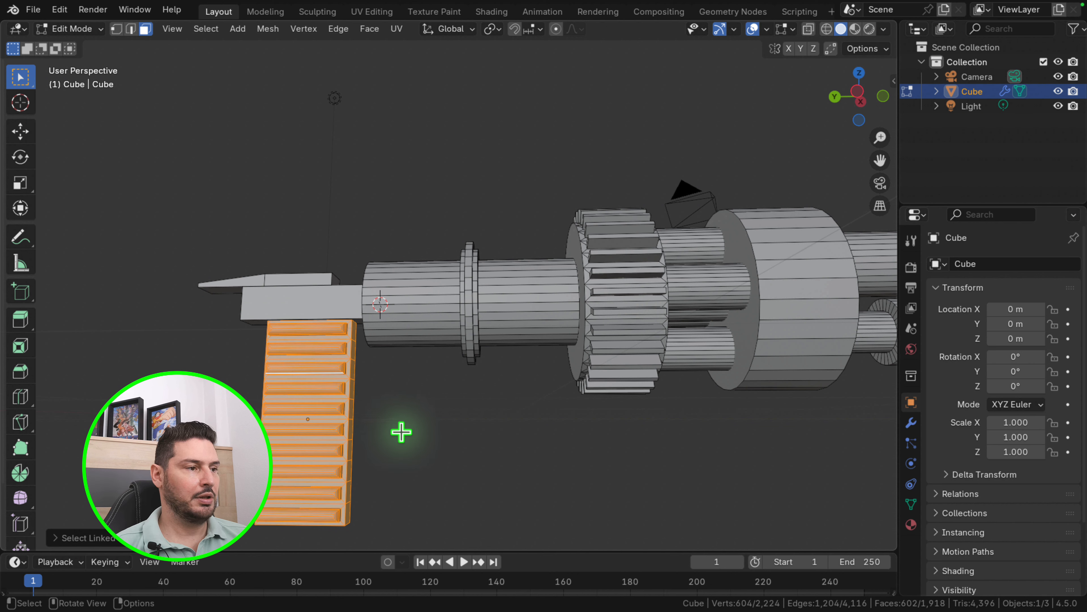
pyautogui.scroll(1, 351, 430)
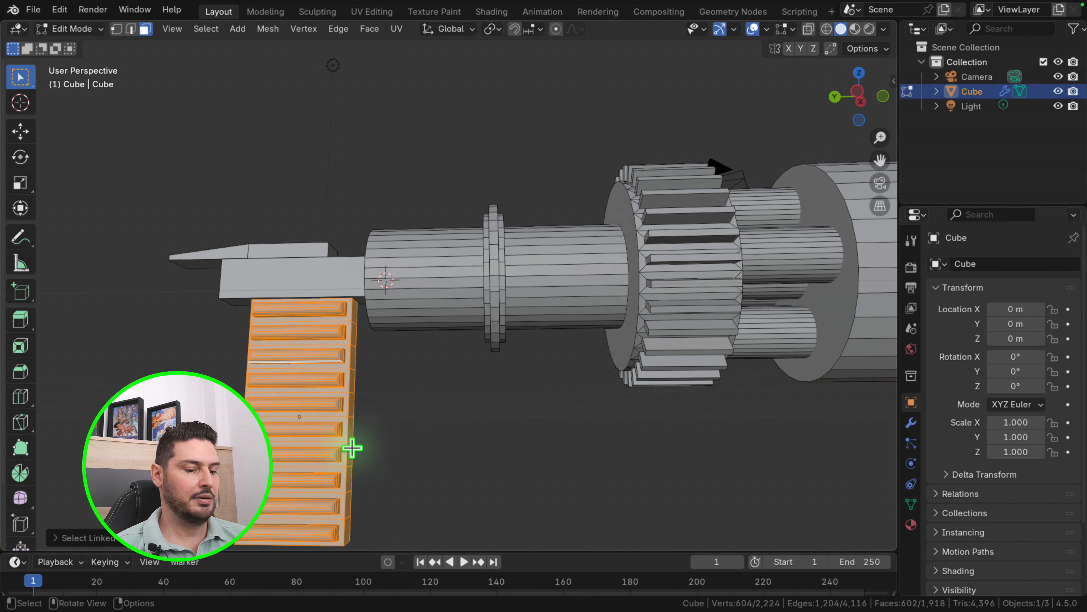
pyautogui.press('s')
pyautogui.press('y')
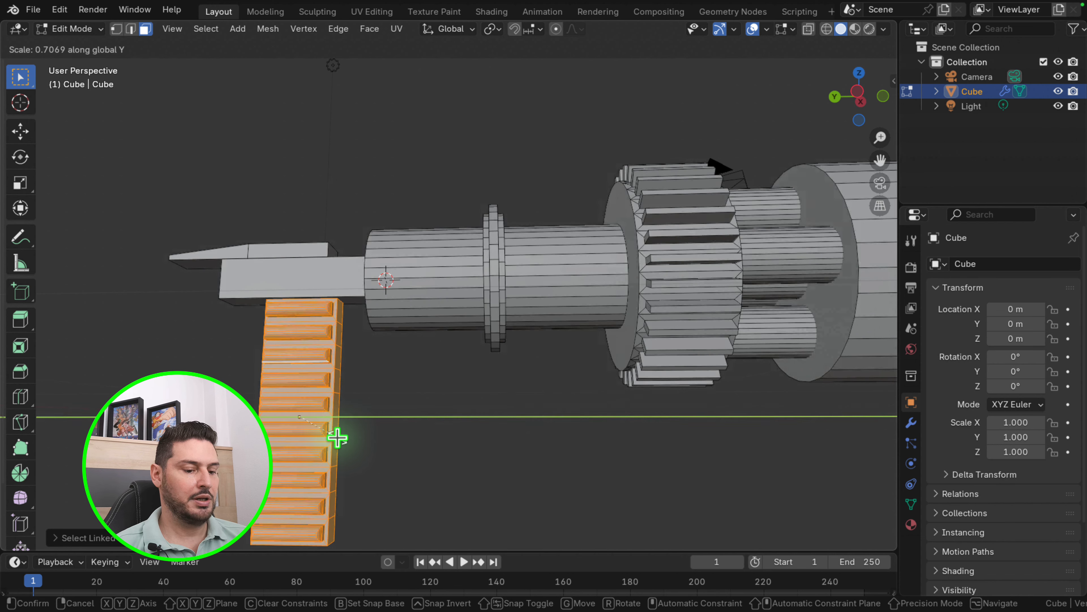
pyautogui.click(337, 438)
pyautogui.press('g')
pyautogui.press('y')
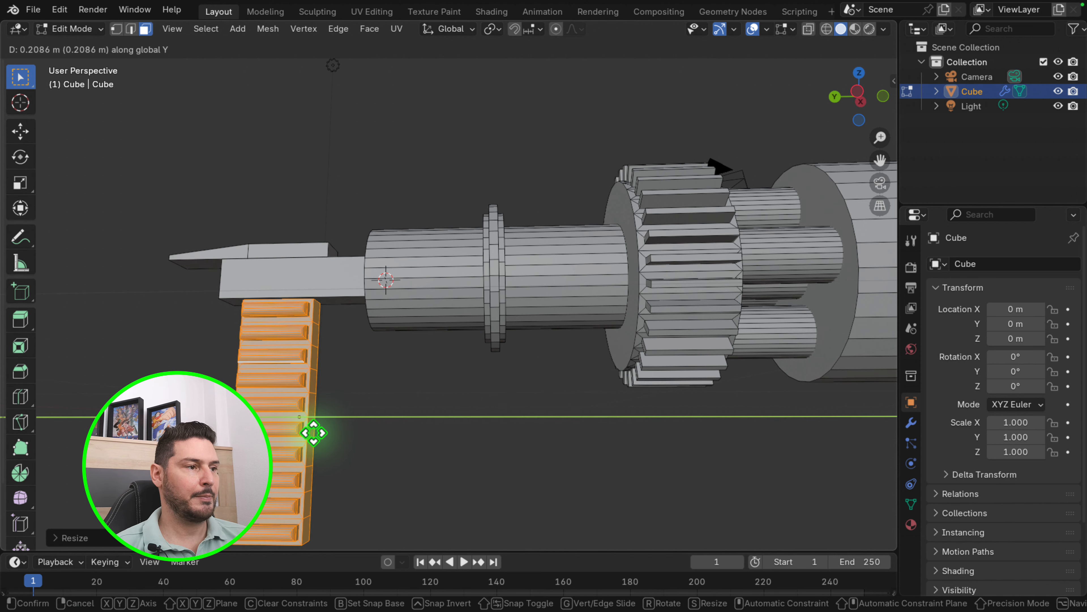
pyautogui.click(313, 433)
# Duplicate the grip's uppermost front face in place and extrude the copy about 0.5 m forward to the cylinder
pyautogui.moveTo(327, 351); pyautogui.dragTo(356, 342, button='middle')
pyautogui.click(301, 312)
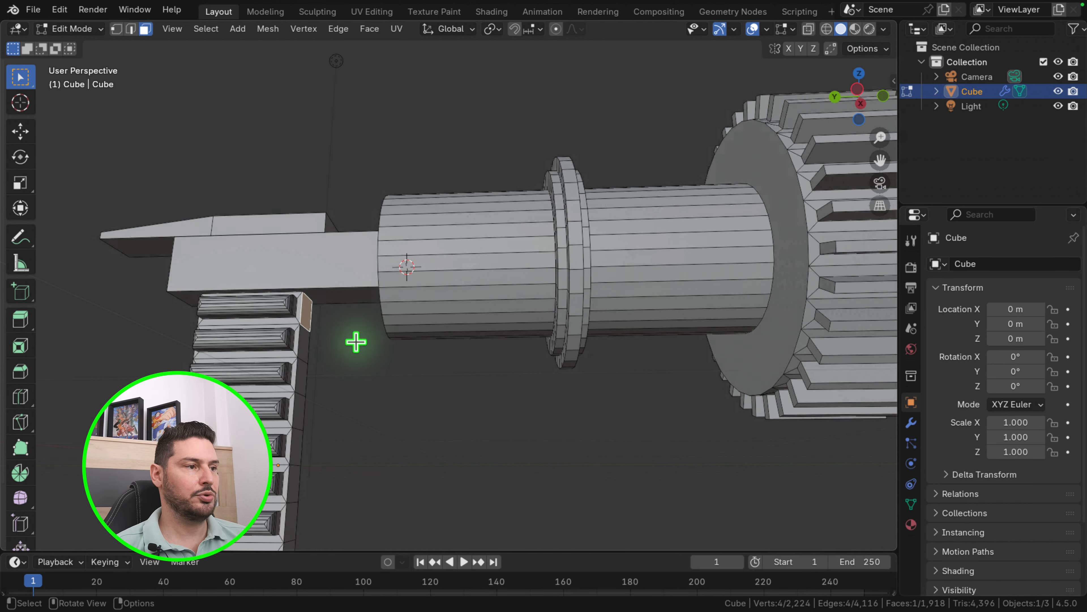
pyautogui.scroll(2, 330, 326)
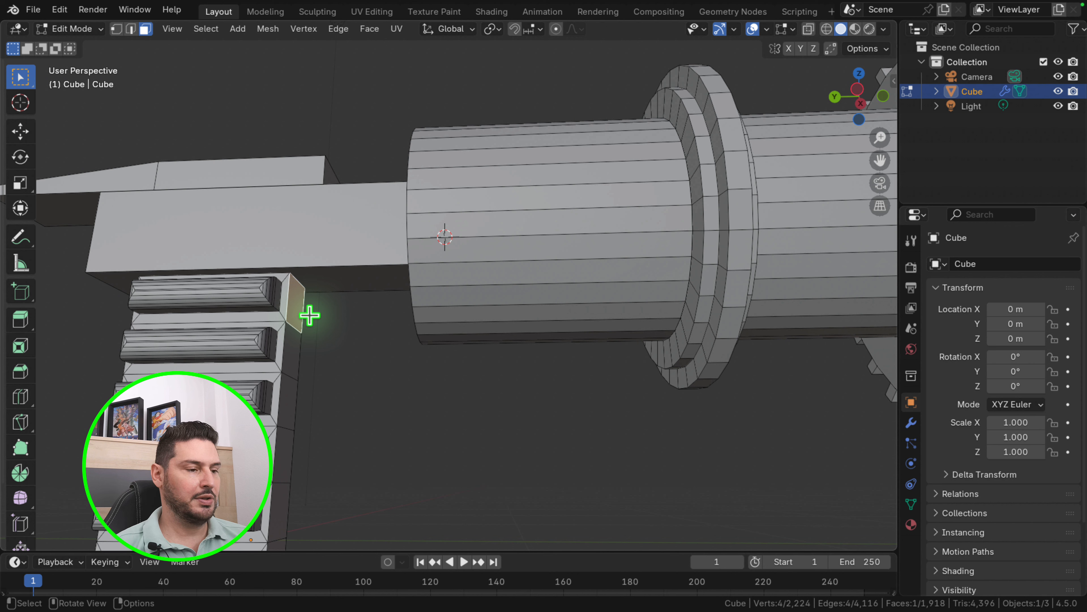
pyautogui.hotkey('shift', 'd')
pyautogui.rightClick(310, 316)
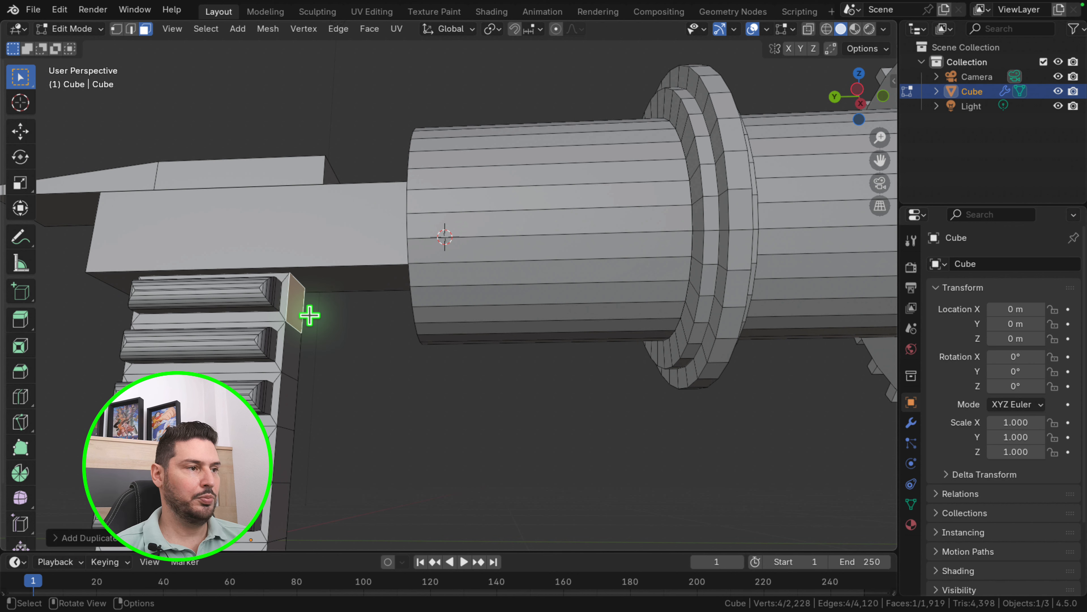
pyautogui.press('e')
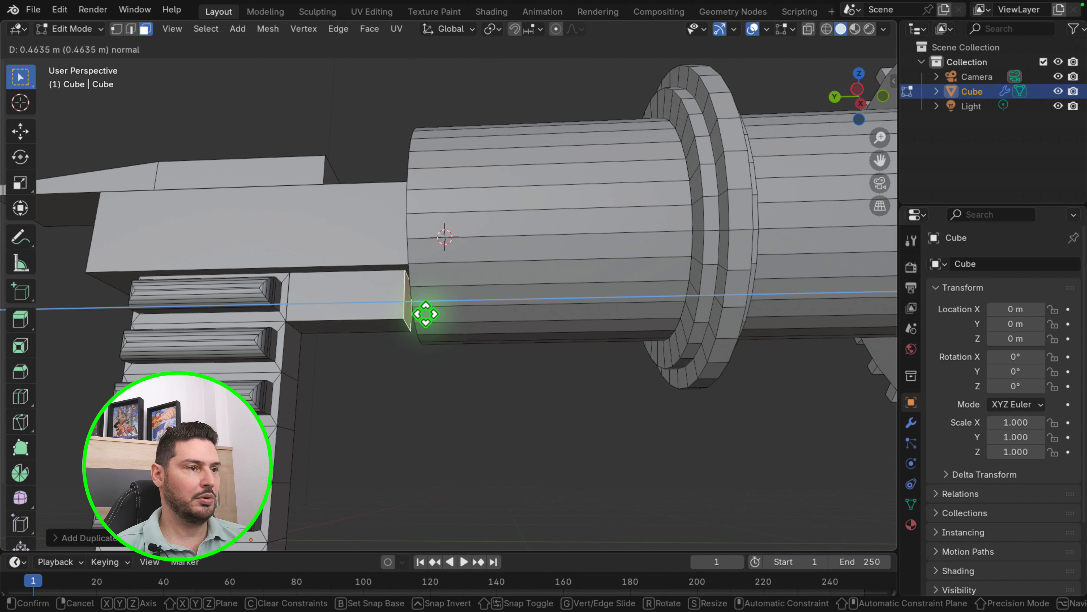
pyautogui.click(432, 315)
# Flatten the new linked block along Z into a thin bar and move it about 0.3 m down along Z
pyautogui.press('l')
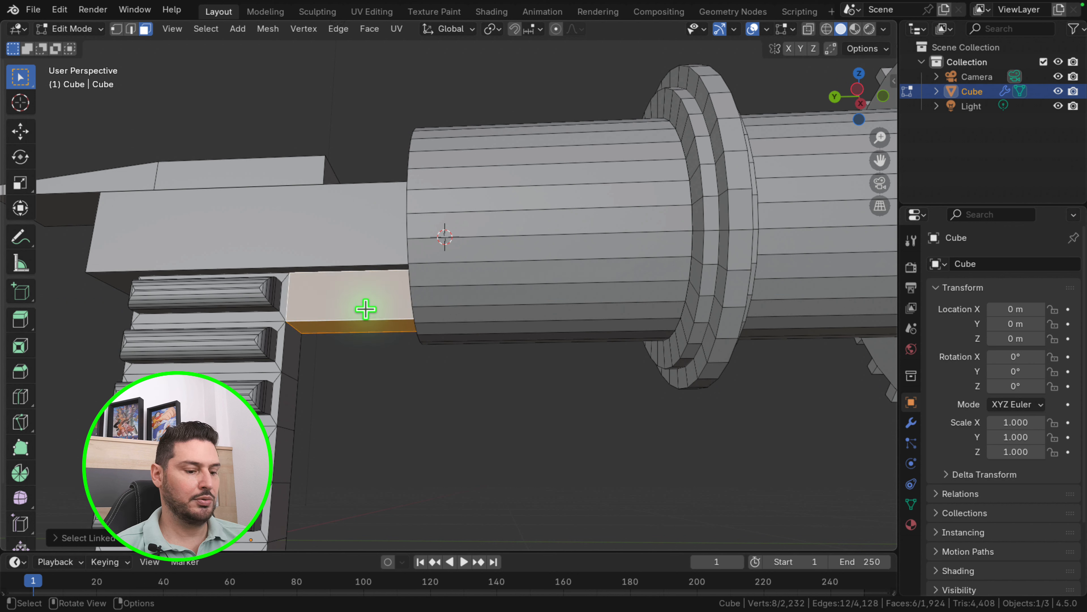
pyautogui.press('s')
pyautogui.press('z')
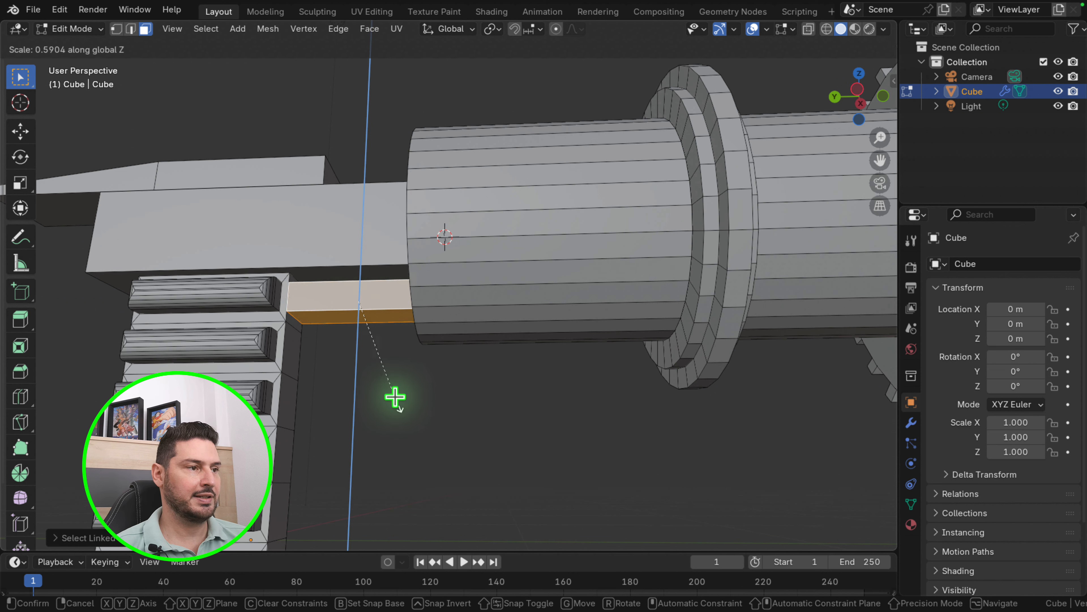
pyautogui.click(364, 334)
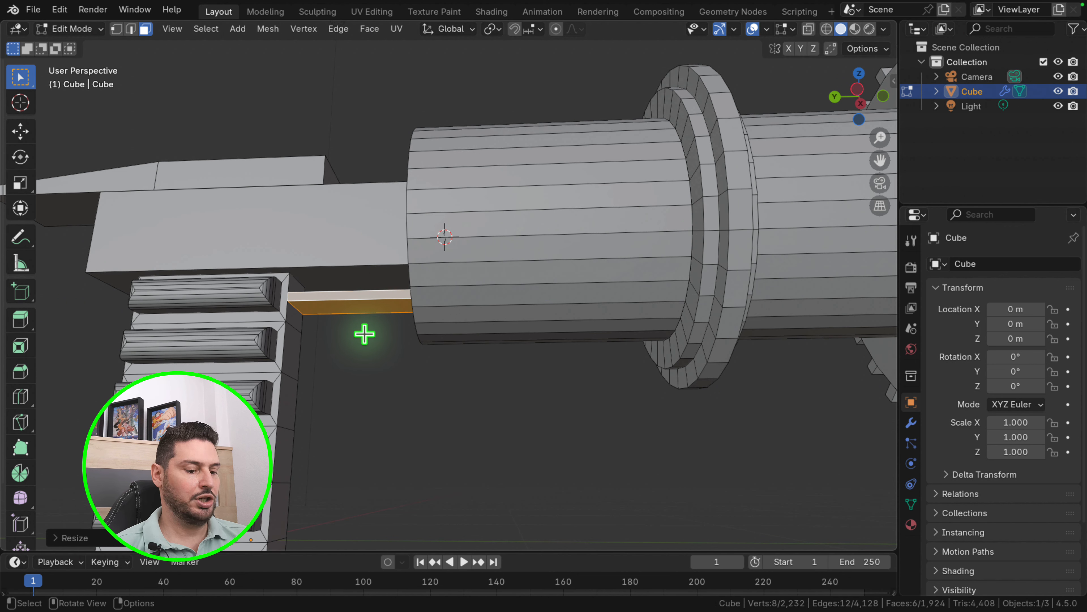
pyautogui.press('g')
pyautogui.press('z')
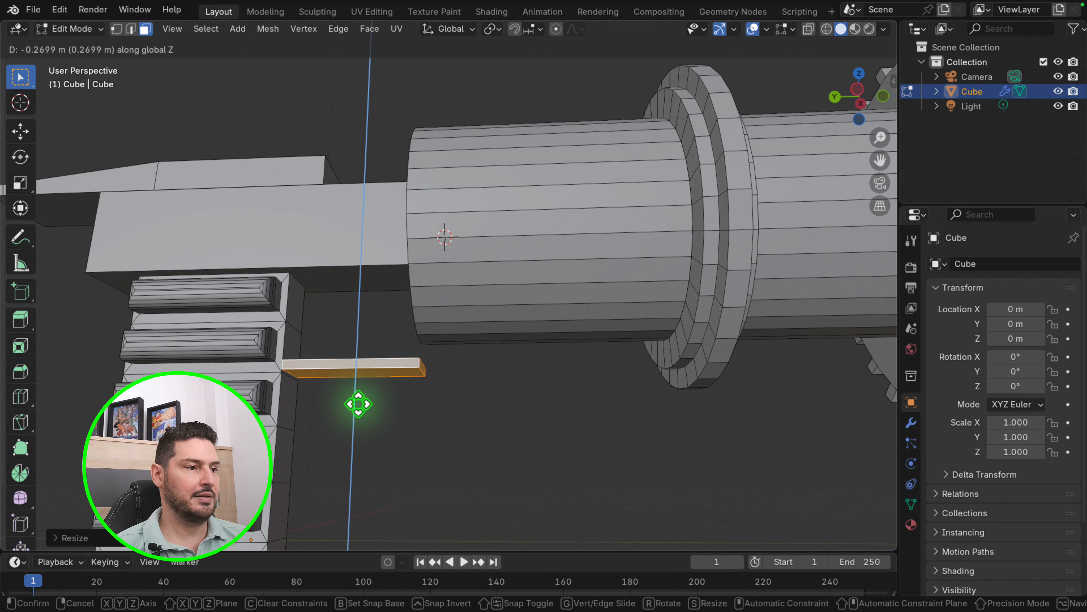
pyautogui.click(358, 412)
# Move the thin bar's free end face back along Y to shorten the bar
pyautogui.moveTo(361, 410); pyautogui.dragTo(433, 395, button='middle')
pyautogui.scroll(2, 416, 385)
pyautogui.press('g')
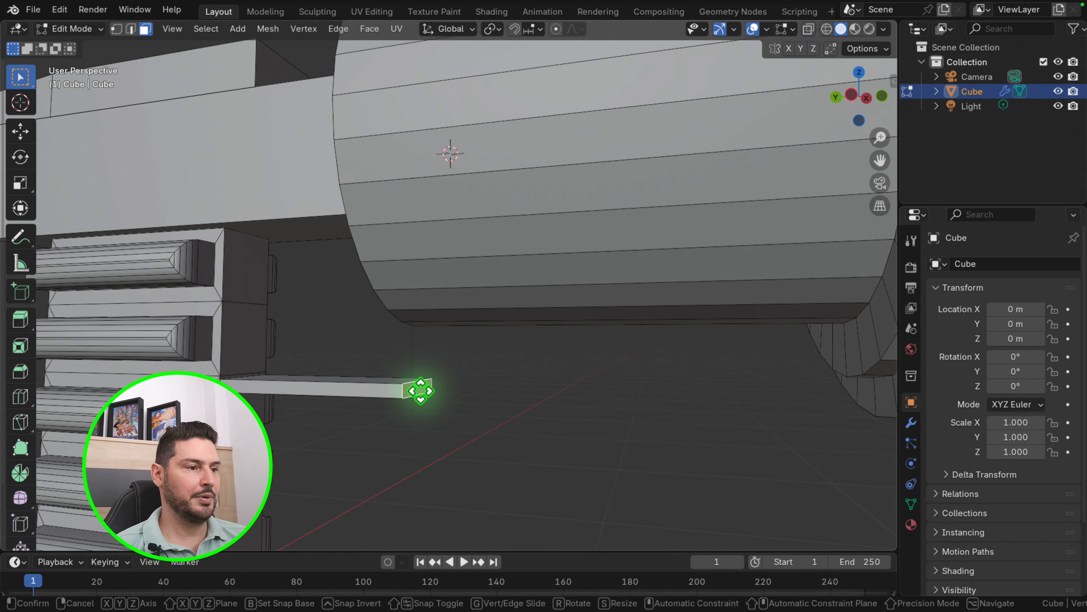
pyautogui.press('y')
pyautogui.click(387, 386)
# Add a single loop cut across the thin bar and slide it close to the free end
pyautogui.moveTo(386, 385); pyautogui.dragTo(407, 398, button='middle')
pyautogui.scroll(2, 378, 390)
pyautogui.hotkey('ctrl', 'r')
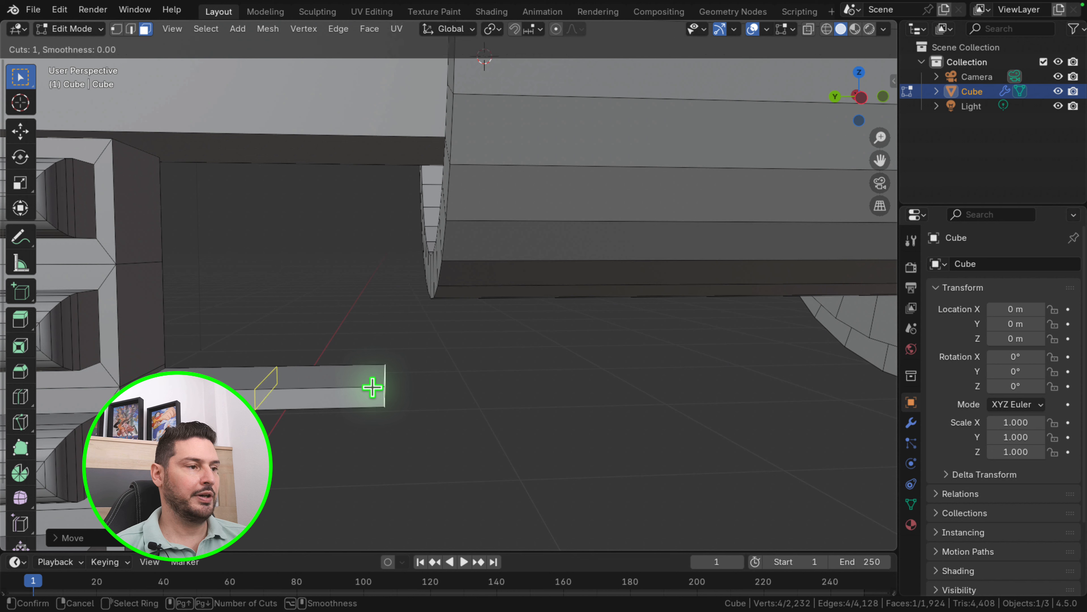
pyautogui.click(368, 387)
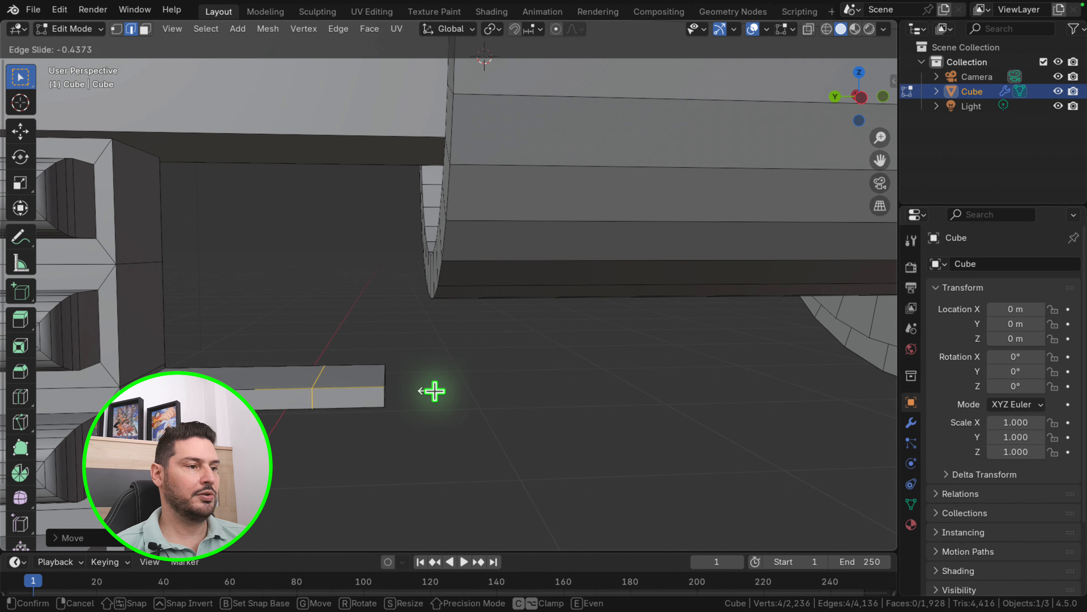
pyautogui.click(469, 383)
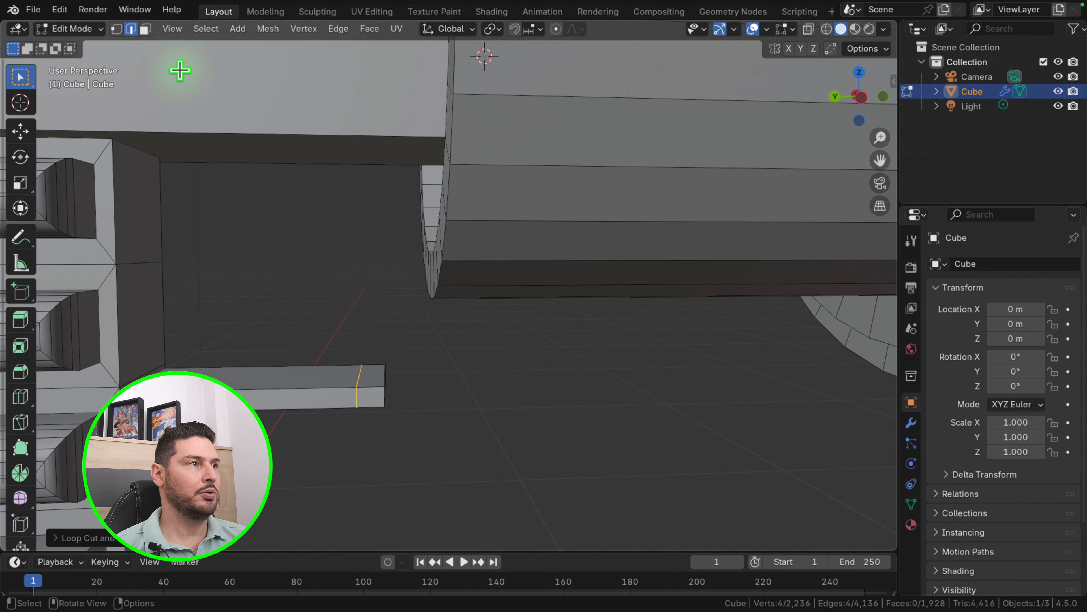
# Extrude the upper face of the bar's short end segment up to the block above to close the trigger guard
pyautogui.click(145, 29)
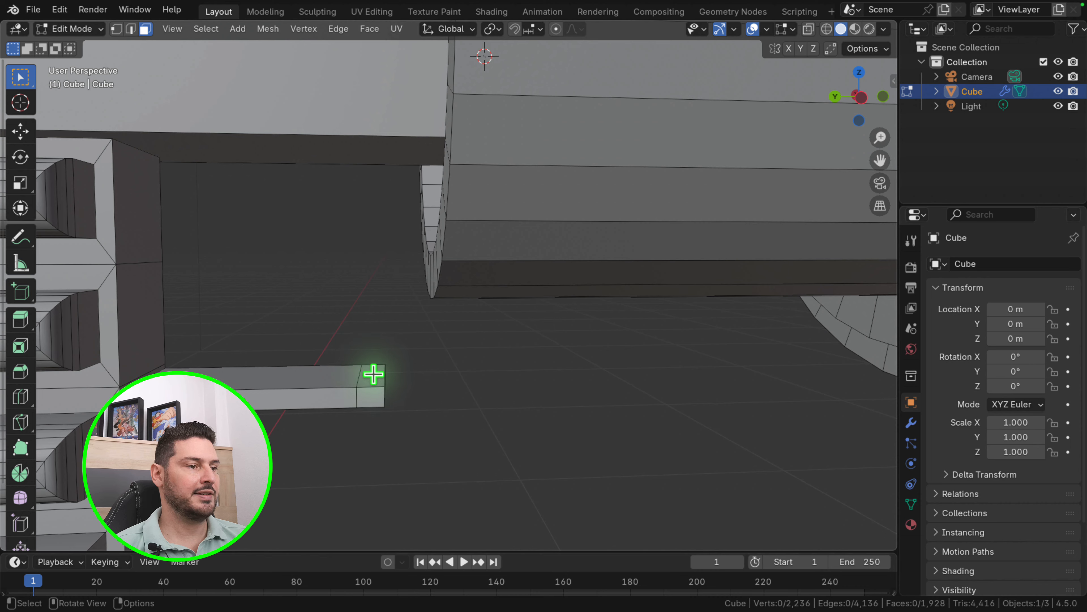
pyautogui.scroll(-5, 374, 374)
pyautogui.click(366, 411)
pyautogui.press('e')
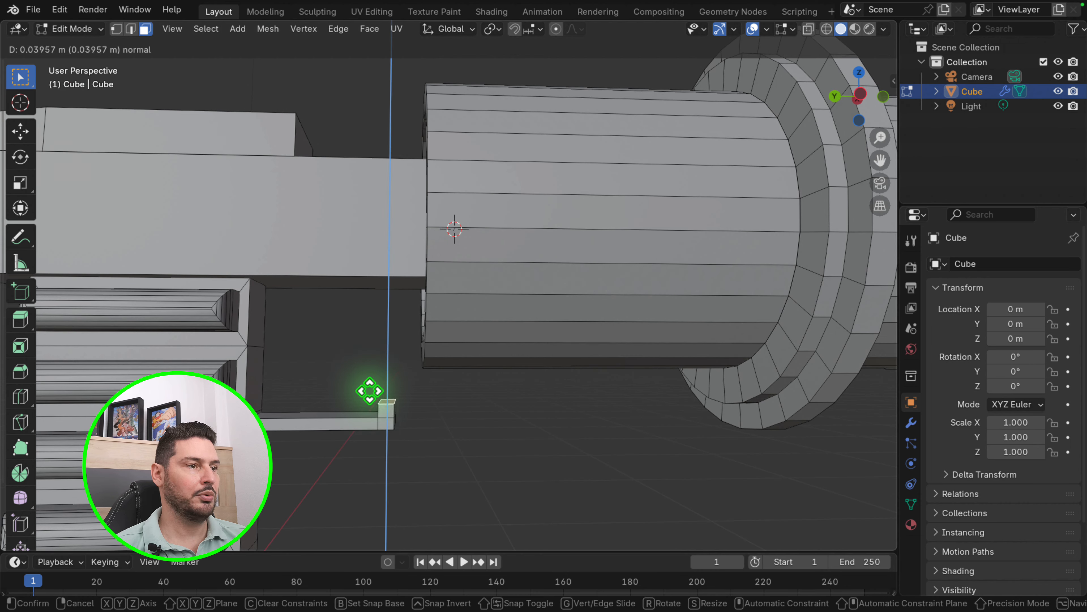
pyautogui.click(378, 271)
pyautogui.scroll(-5, 364, 349)
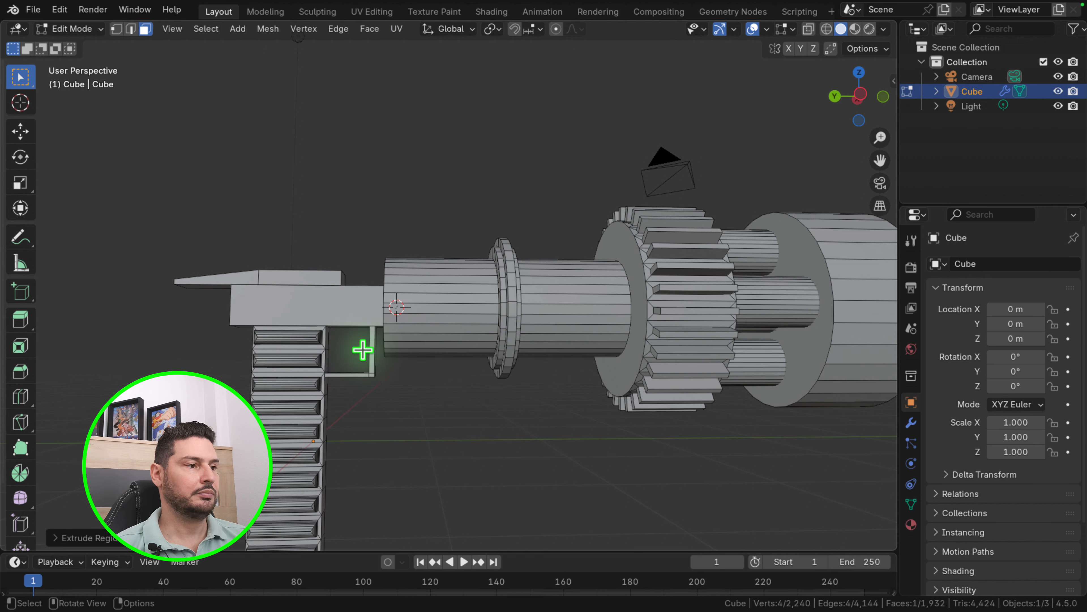
# Duplicate the upper face of the trigger guard's horizontal bar in place and scale the copy to about 0.54
pyautogui.moveTo(363, 350); pyautogui.dragTo(348, 413, button='middle')
pyautogui.scroll(2, 352, 379)
pyautogui.click(345, 370)
pyautogui.click(349, 364)
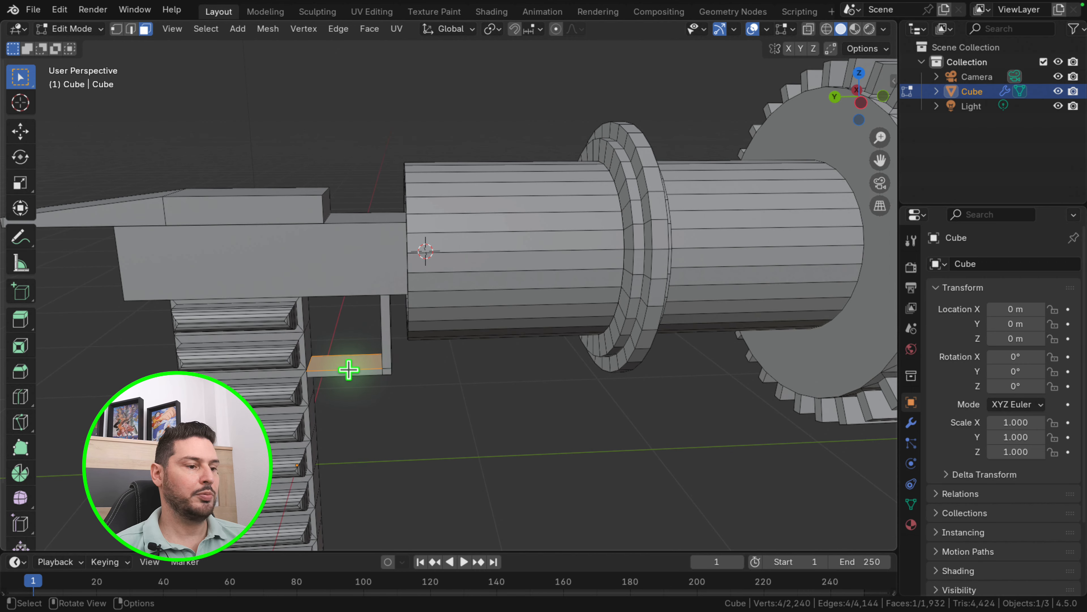
pyautogui.scroll(3, 349, 369)
pyautogui.press('g')
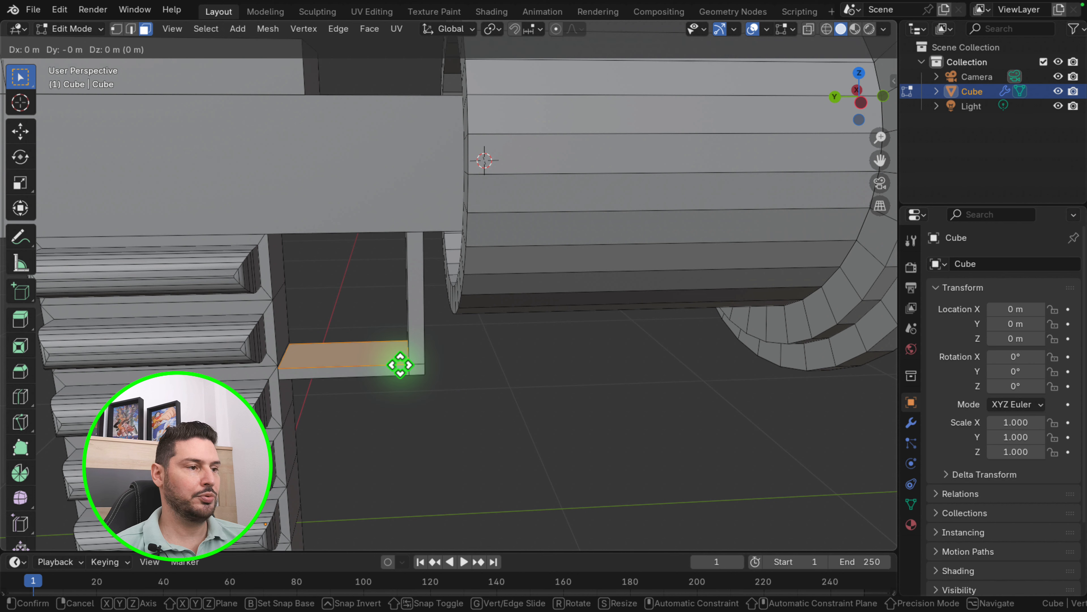
pyautogui.press('s')
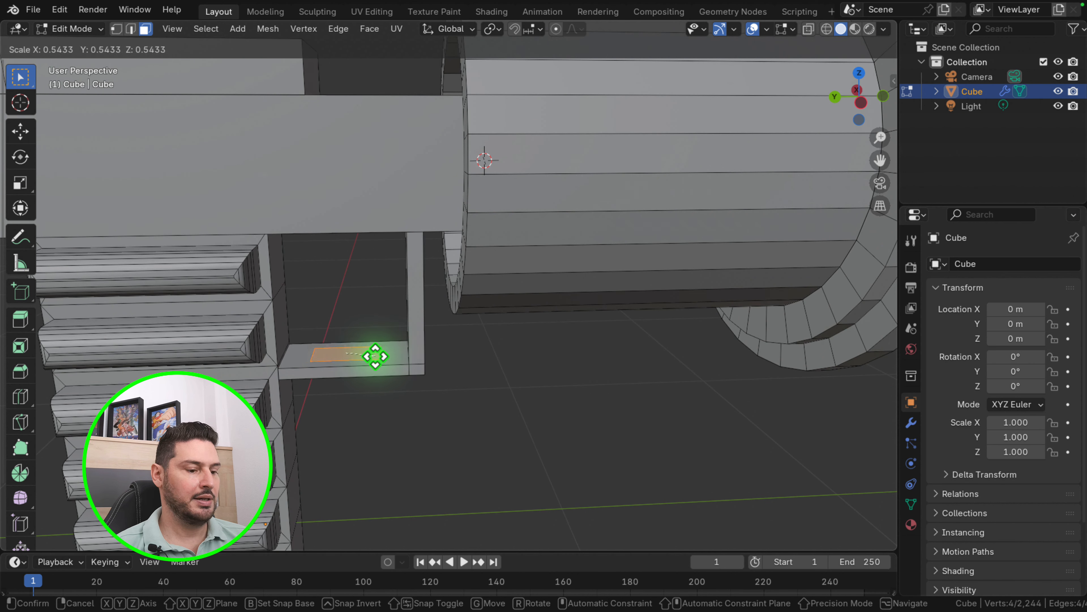
pyautogui.click(375, 356)
# Shrink the duplicated face along Y to a narrow strip and extrude it upward into a trigger post inside the guard
pyautogui.press('s')
pyautogui.press('y')
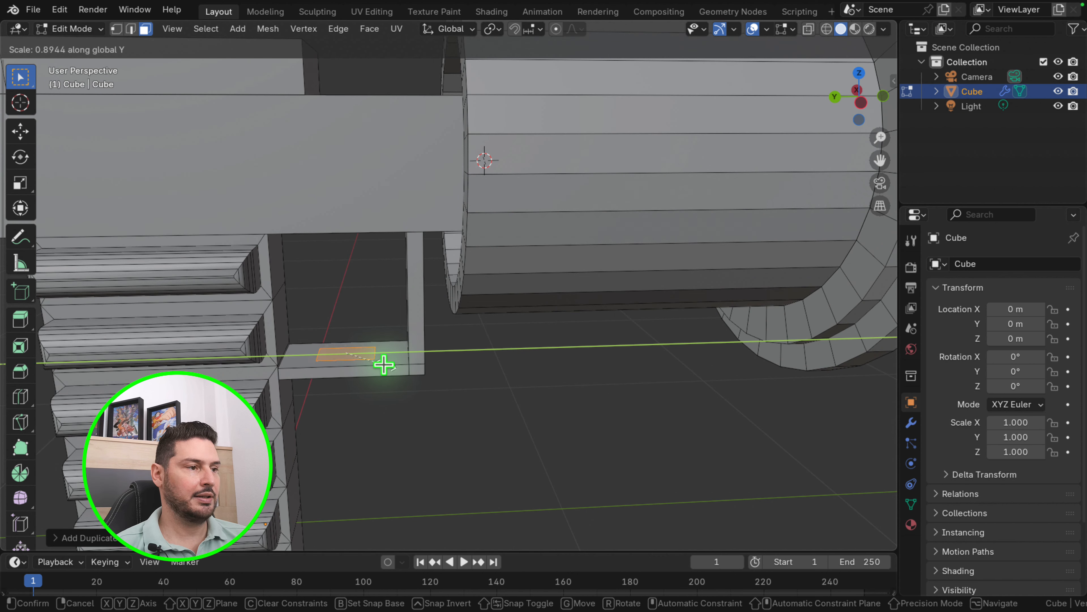
pyautogui.click(352, 356)
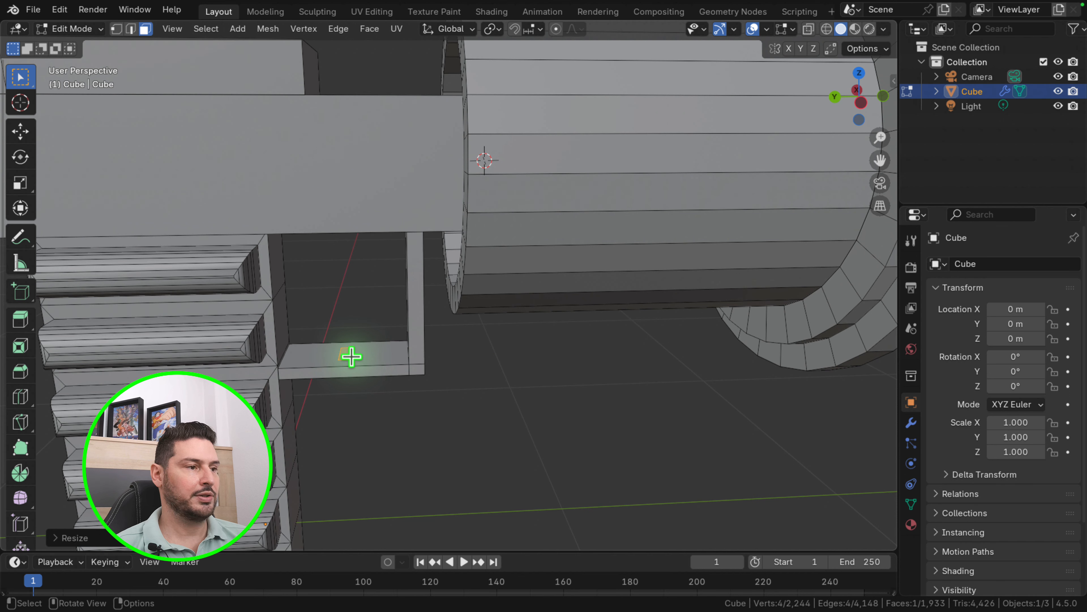
pyautogui.press('e')
pyautogui.click(353, 277)
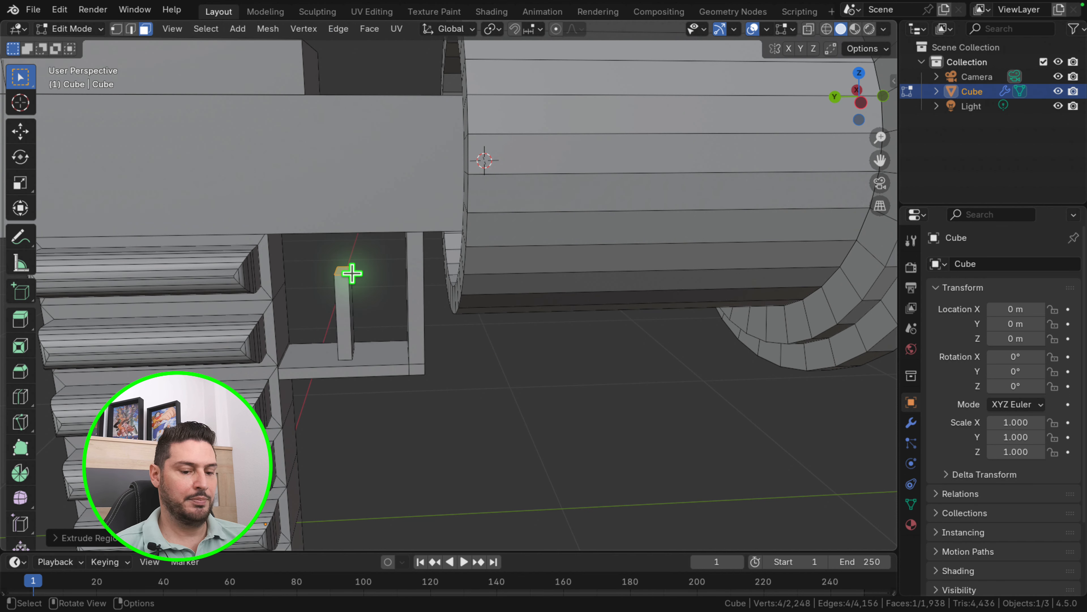
# Select the whole linked trigger post, raise it to the underside of the block in right view, and tilt its lower end forward
pyautogui.hotkey('ctrl', 'l')
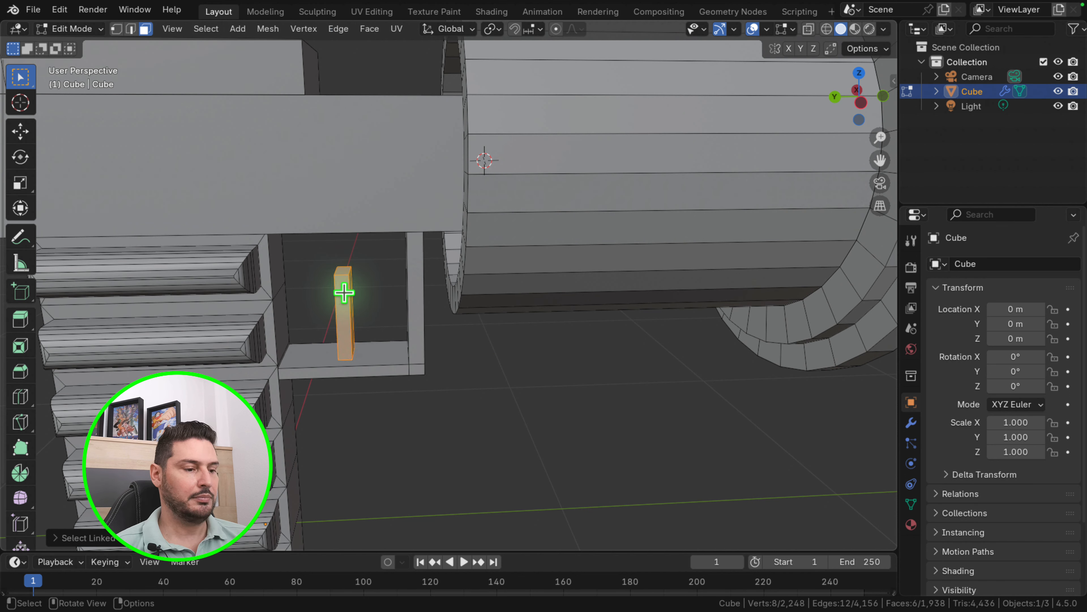
pyautogui.press('KP_1')
pyautogui.press('KP_3')
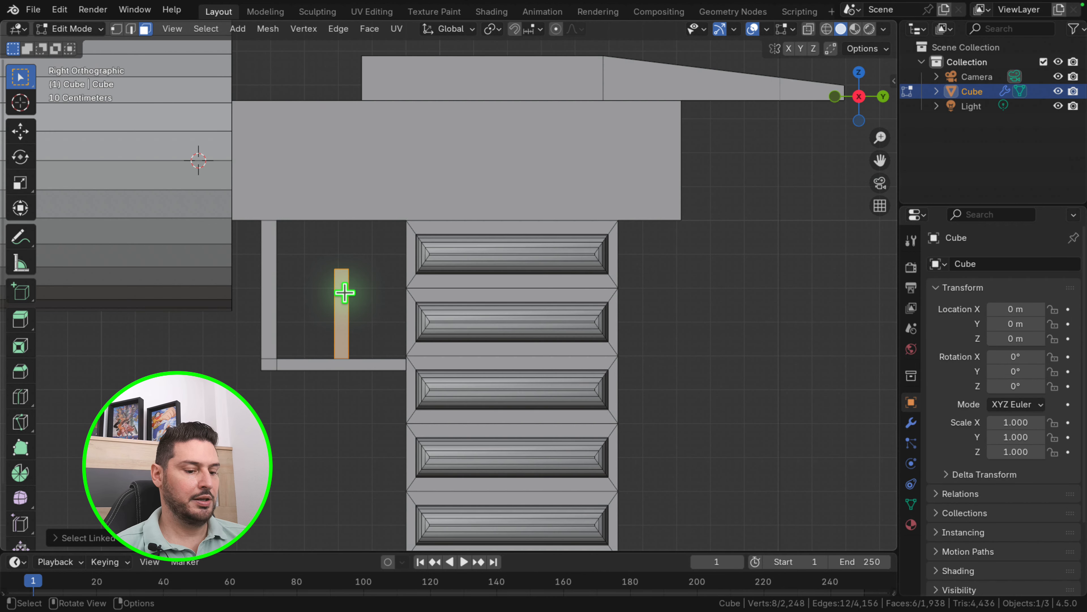
pyautogui.press('g')
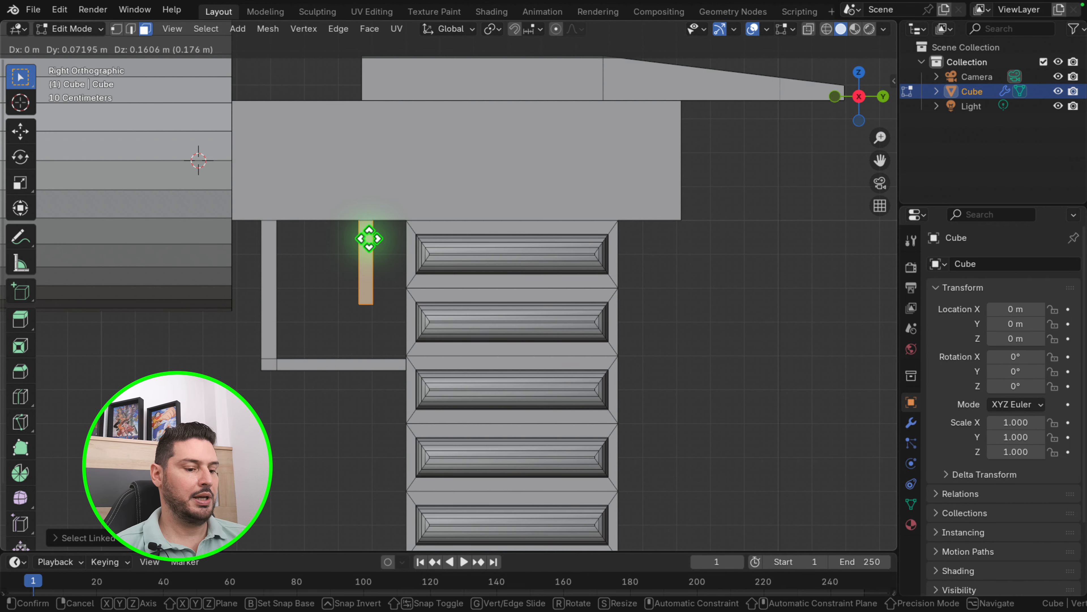
pyautogui.click(369, 238)
pyautogui.press('r')
pyautogui.click(379, 284)
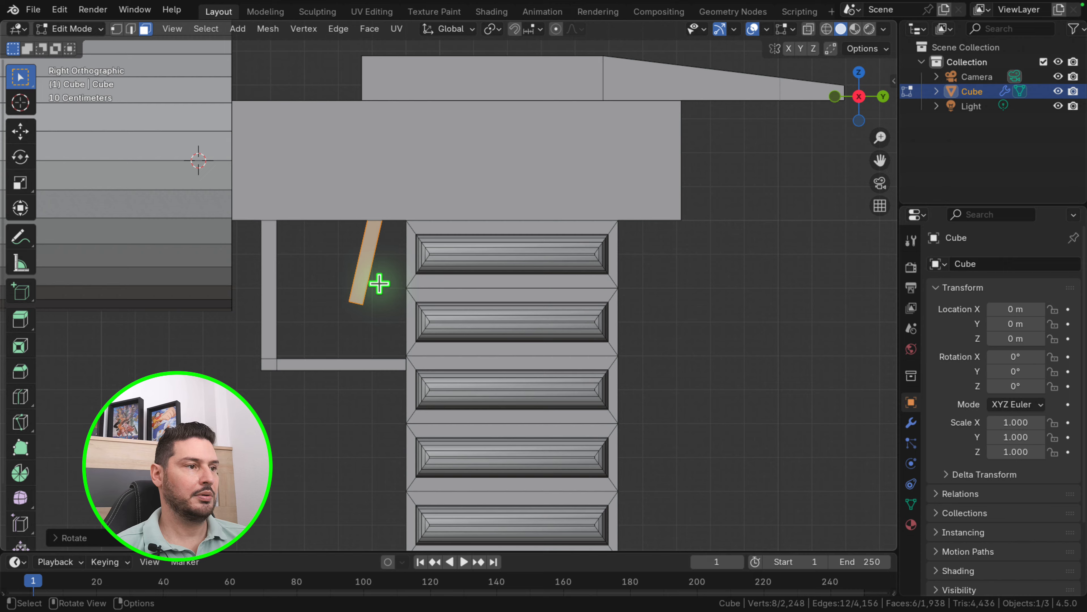
# Extrude the lower end face of the tilted trigger post a short distance to add a tip segment
pyautogui.moveTo(323, 309); pyautogui.dragTo(358, 298, button='middle')
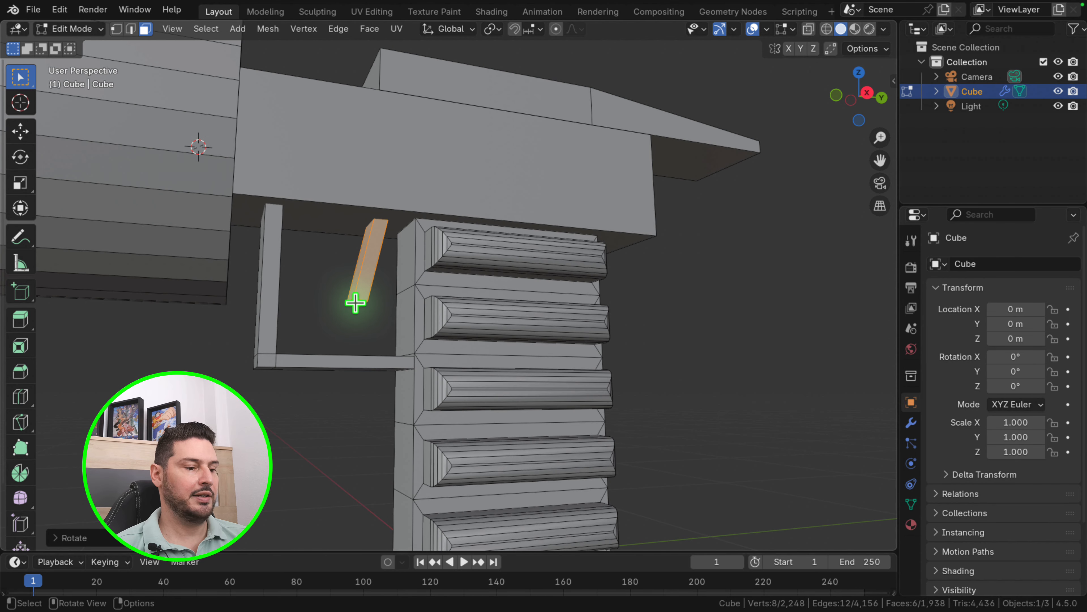
pyautogui.click(355, 303)
pyautogui.press('e')
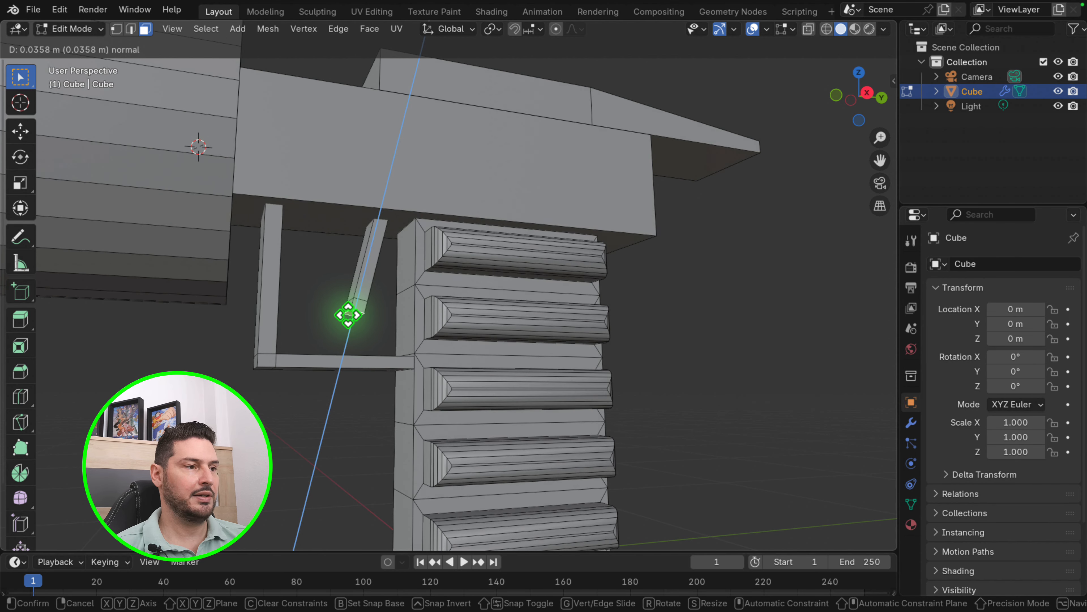
pyautogui.click(343, 322)
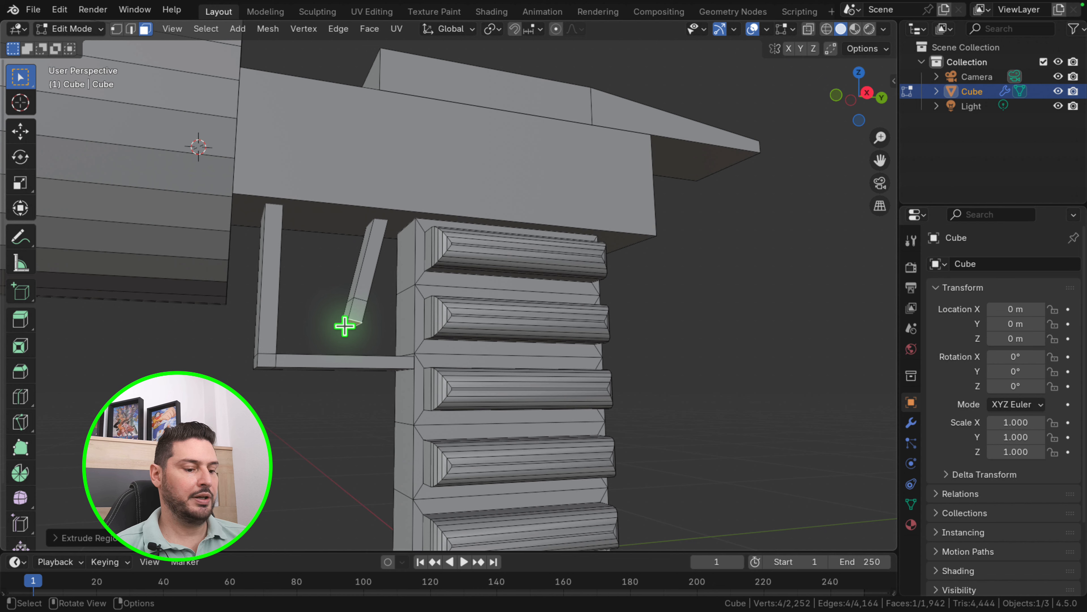
# Move the trigger's tip face about 0.057 m forward along negative Y in right view and scale it down to taper the tip
pyautogui.press('KP_3')
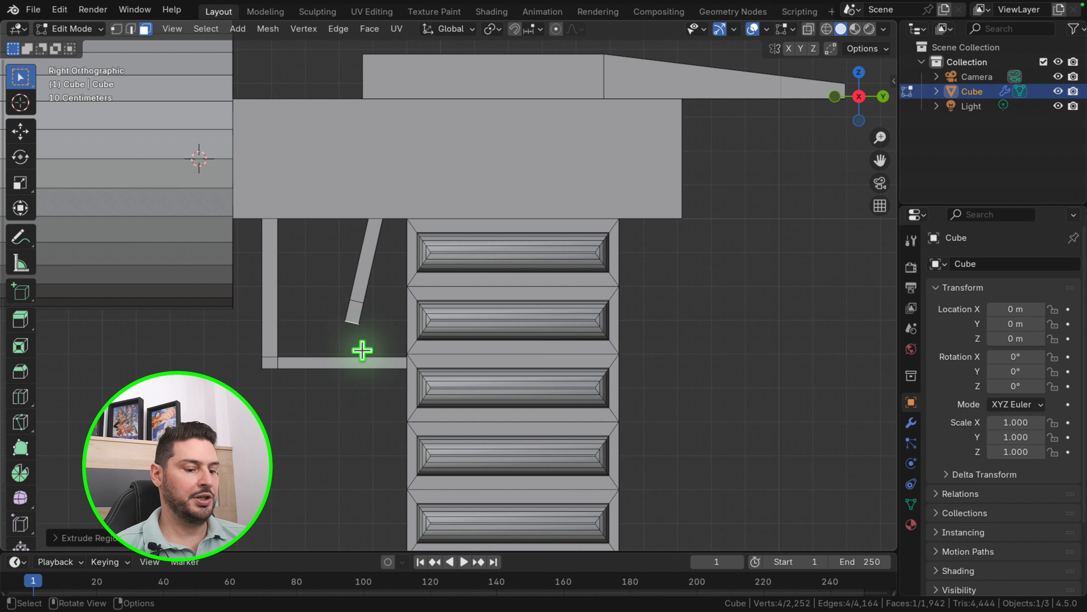
pyautogui.press('g')
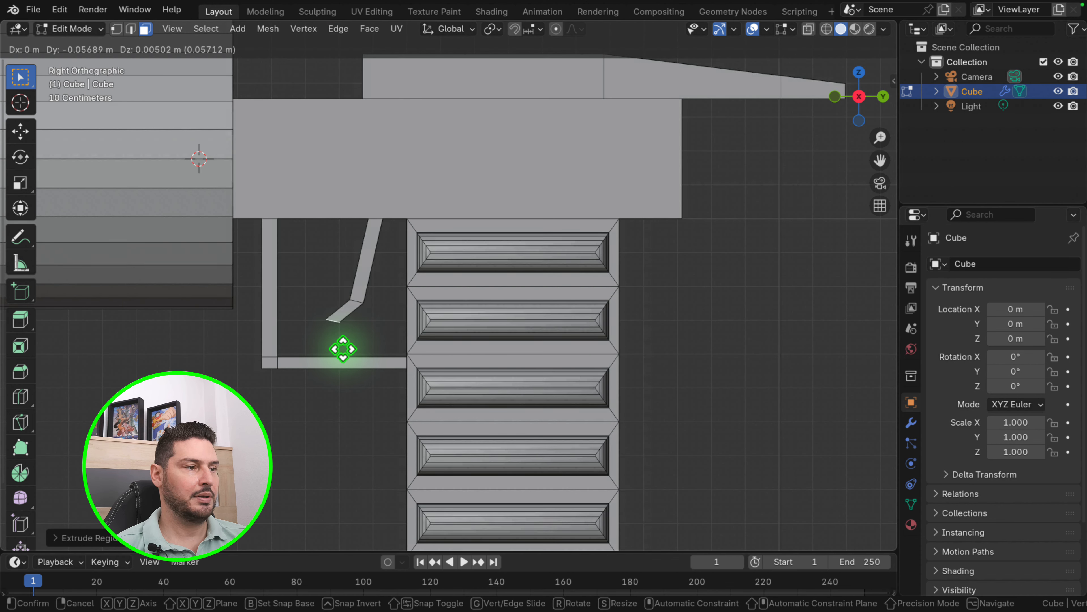
pyautogui.click(343, 348)
pyautogui.scroll(1, 344, 342)
pyautogui.press('s')
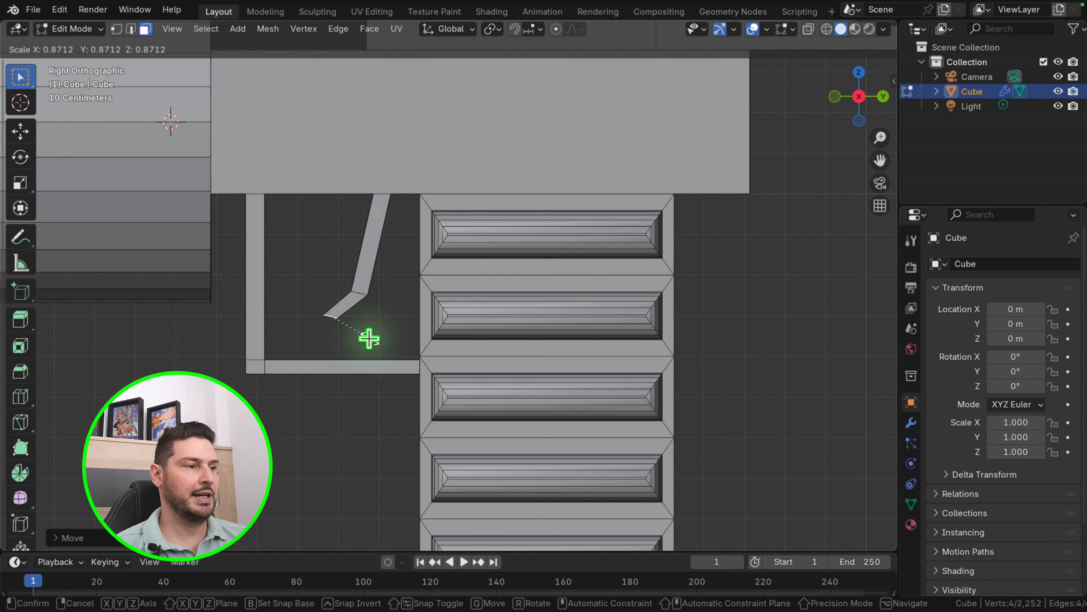
pyautogui.click(358, 334)
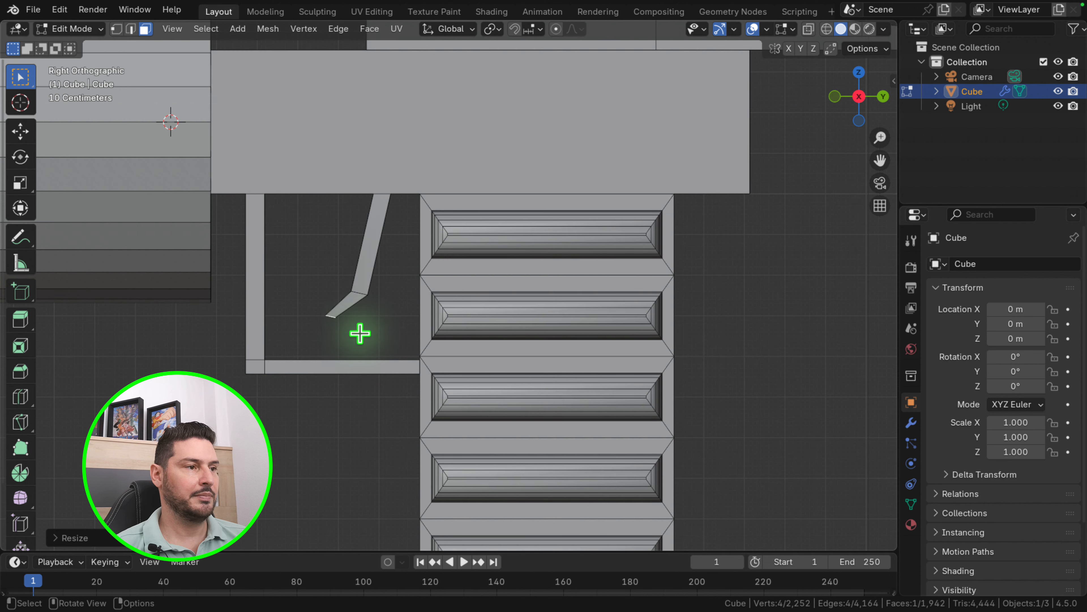
# Bevel the edge loop at the trigger's bend with 5 segments and an offset of about 0.05 m
pyautogui.scroll(3, 364, 296)
pyautogui.moveTo(359, 297)
pyautogui.mouseDown(button='middle')
pyautogui.moveTo(378, 306)
pyautogui.moveTo(379, 293)
pyautogui.moveTo(362, 292)
pyautogui.mouseUp(button='middle')
pyautogui.keyDown('alt'); pyautogui.click(345, 285); pyautogui.keyUp('alt')
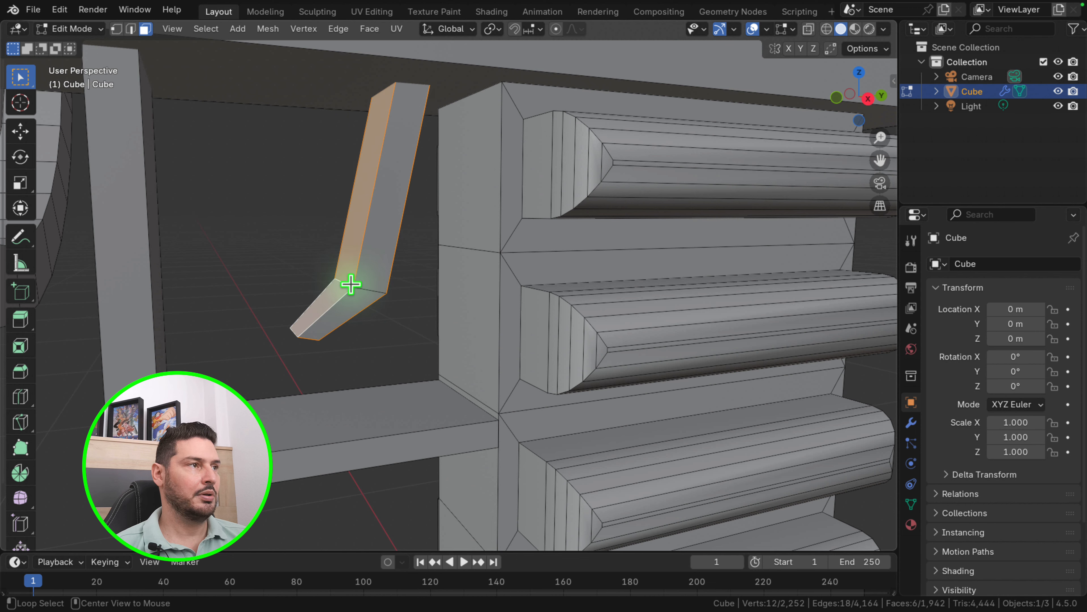
pyautogui.click(131, 28)
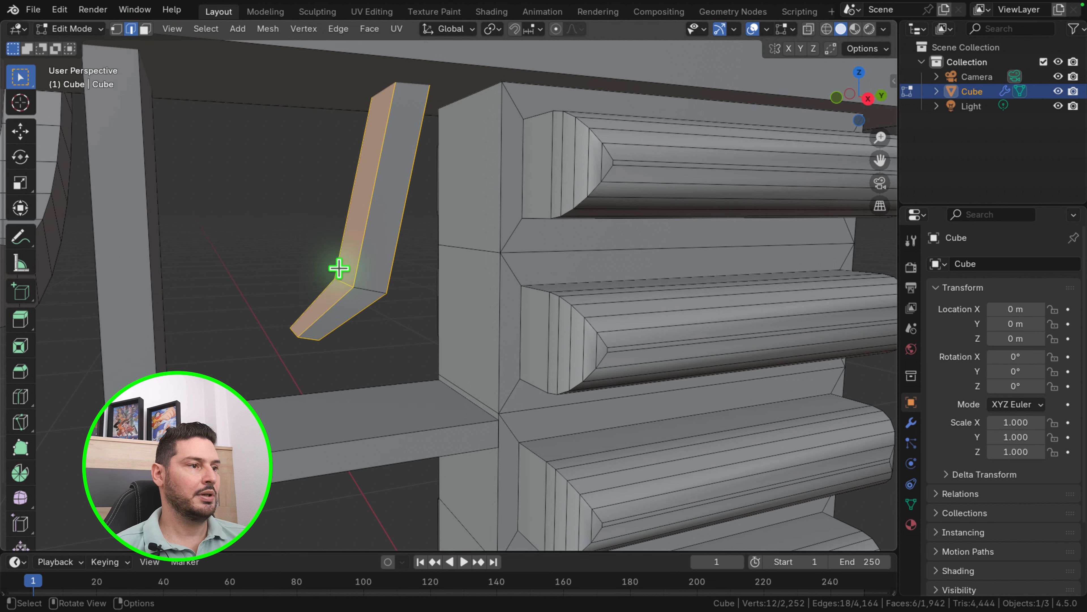
pyautogui.keyDown('alt'); pyautogui.click(346, 281); pyautogui.keyUp('alt')
pyautogui.moveTo(349, 281)
pyautogui.mouseDown(button='middle')
pyautogui.moveTo(352, 305)
pyautogui.moveTo(337, 291)
pyautogui.mouseUp(button='middle')
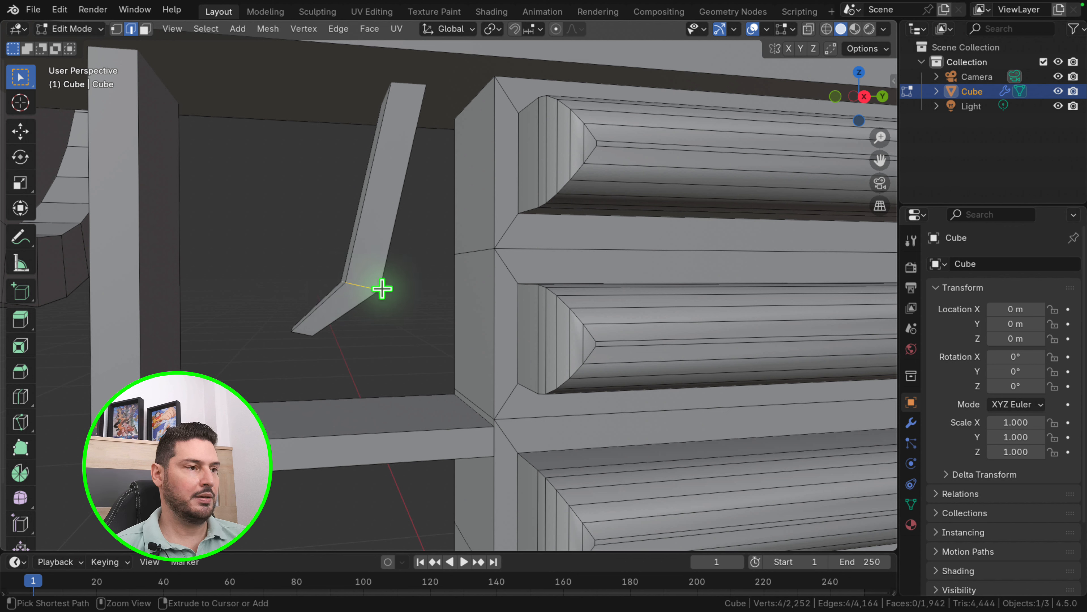
pyautogui.hotkey('ctrl', 'b')
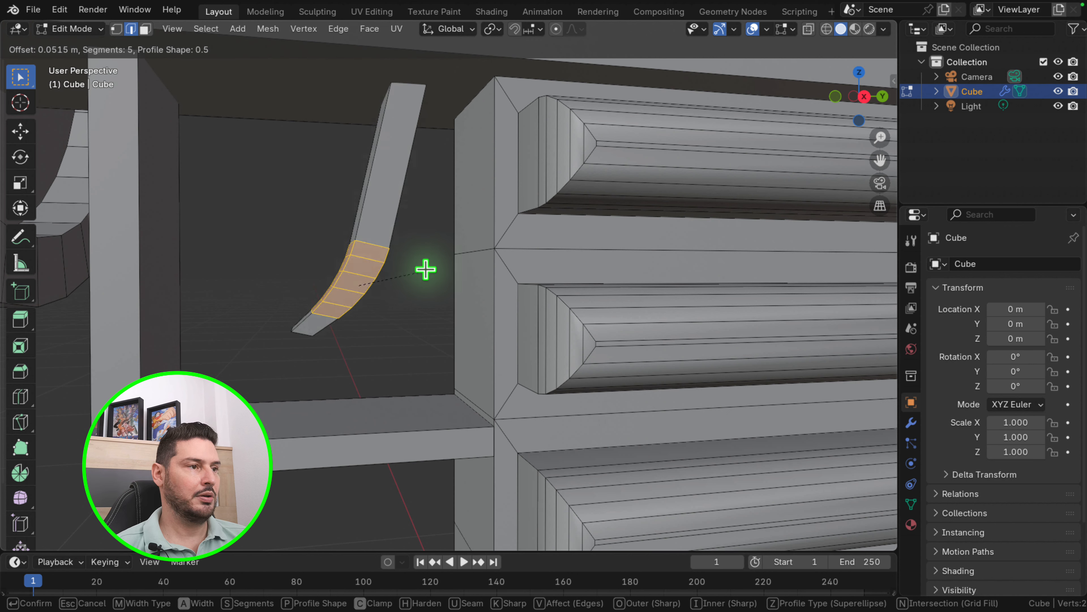
pyautogui.click(431, 264)
# Examine the curved trigger and its guard, and check how they fit the whole gun from both sides
pyautogui.scroll(-2, 363, 294)
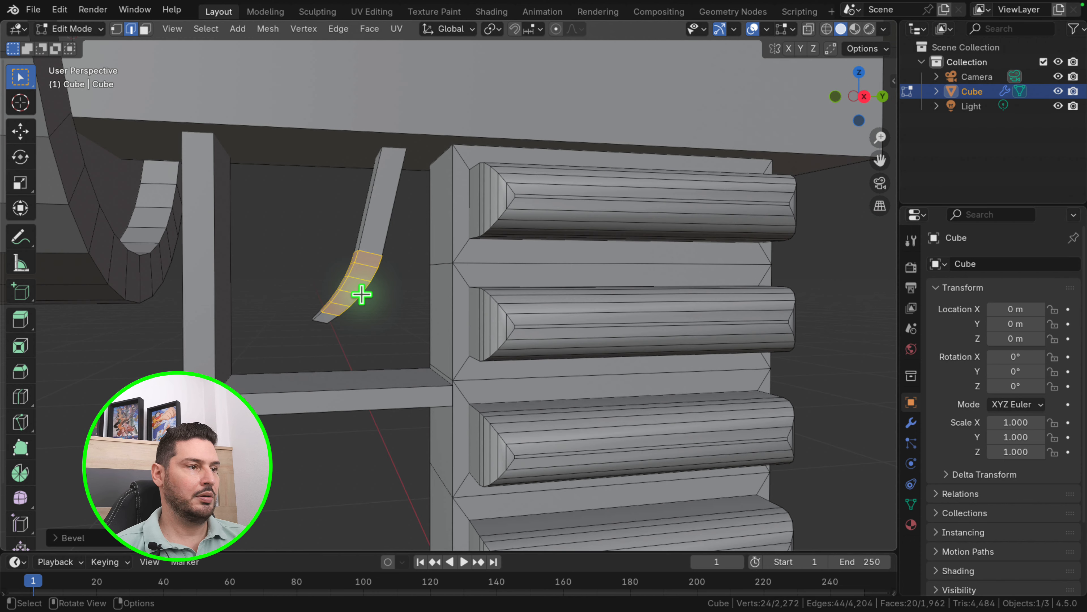
pyautogui.press('Tab')
pyautogui.scroll(-2, 361, 299)
pyautogui.scroll(2, 349, 309)
pyautogui.press('Tab')
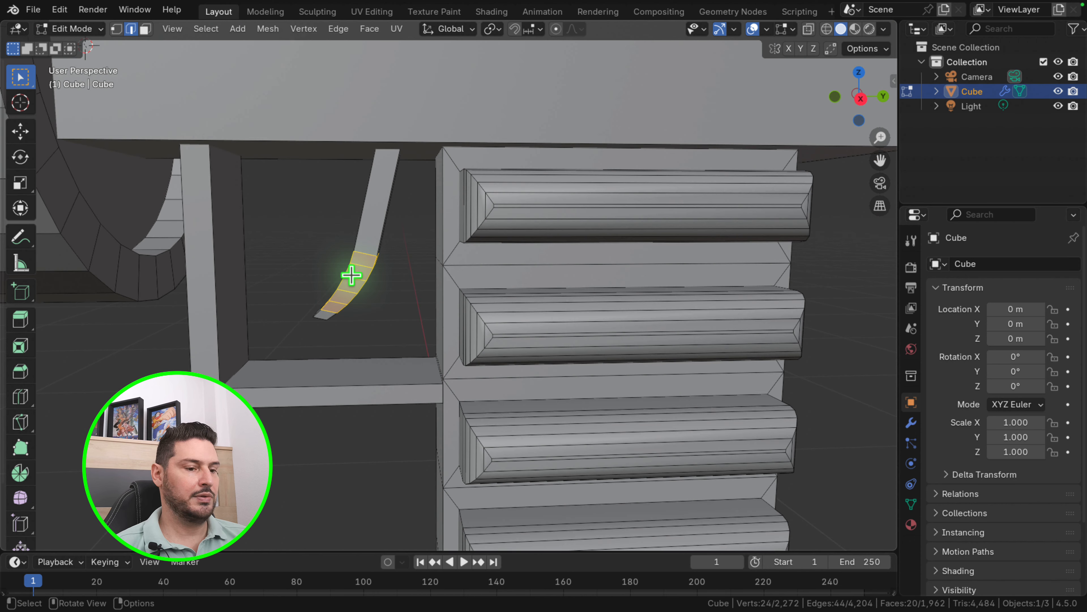
pyautogui.scroll(-2, 370, 247)
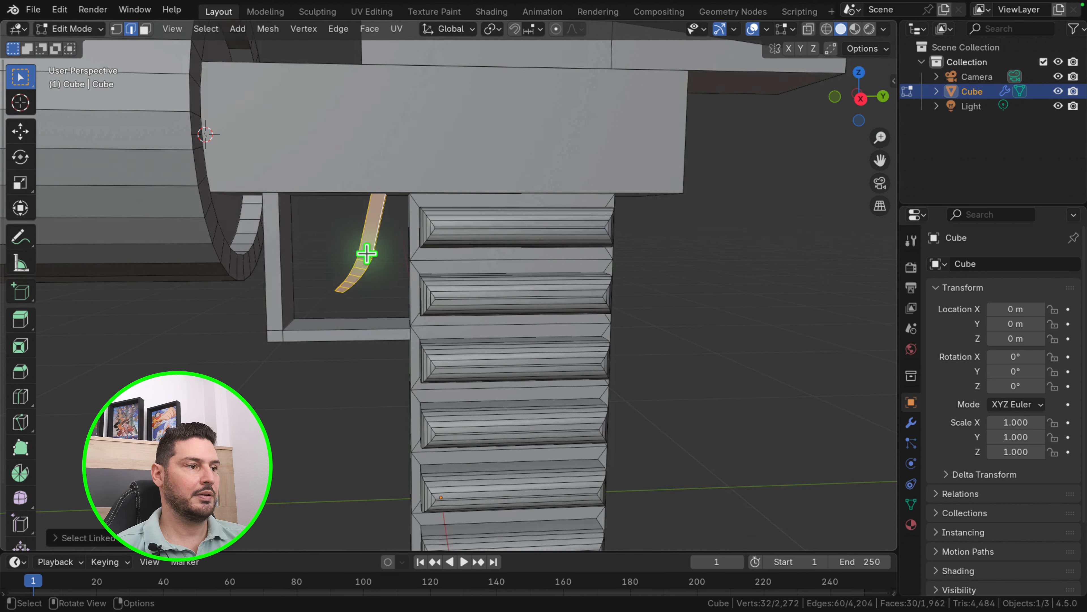
pyautogui.hotkey('ctrl', 'l')
pyautogui.scroll(-4, 333, 325)
pyautogui.scroll(-3, 337, 311)
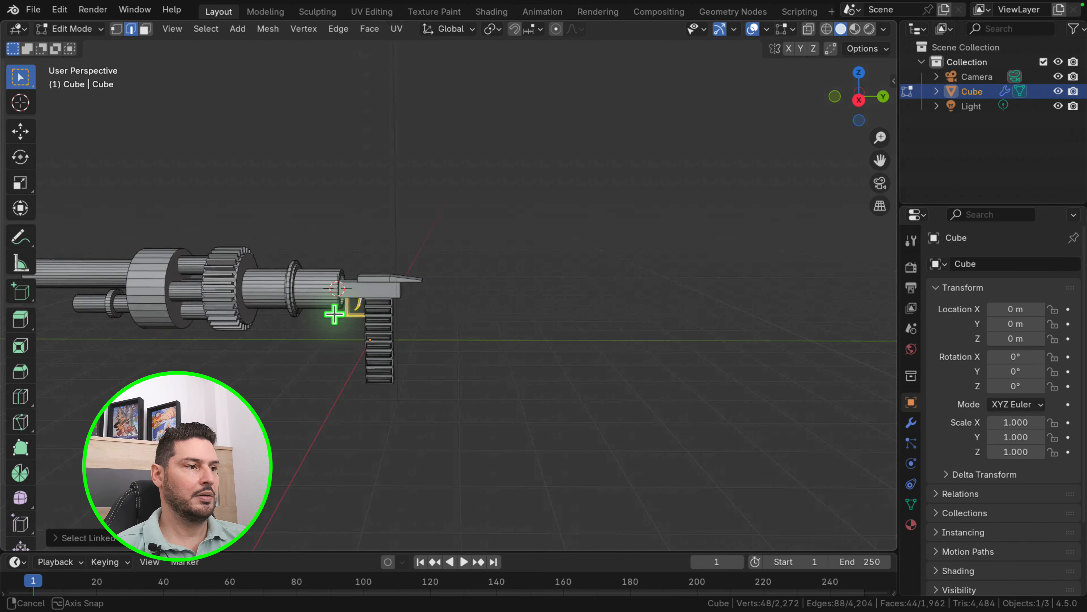
pyautogui.moveTo(337, 311); pyautogui.dragTo(129, 318, button='middle')
pyautogui.click(401, 279)
pyautogui.scroll(3, 400, 279)
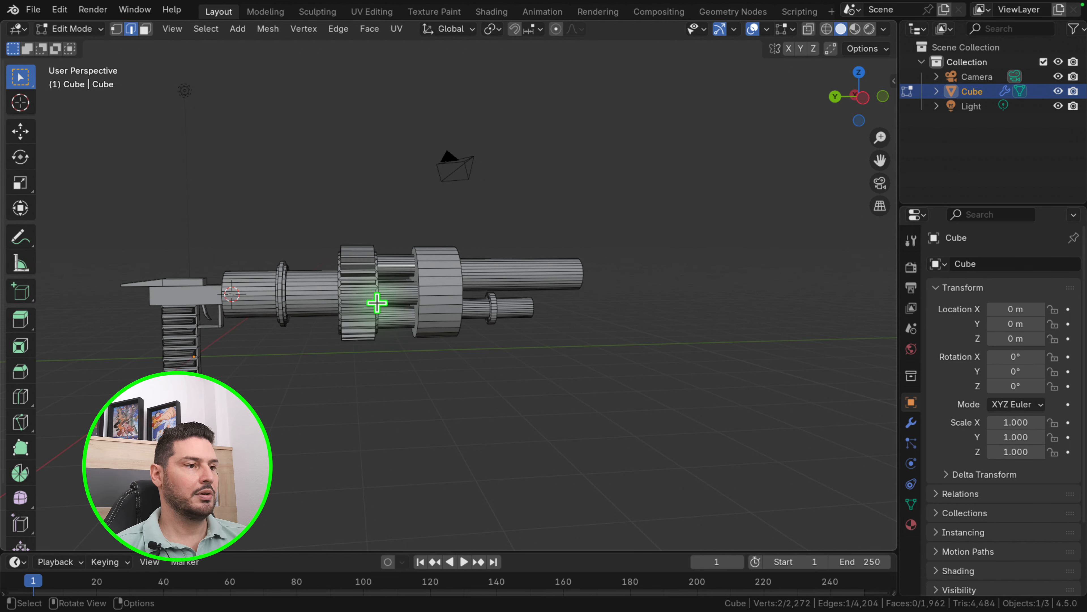
# Return to Object Mode and apply Shade Auto Smooth to the gun
pyautogui.press('Tab')
pyautogui.scroll(1, 447, 308)
pyautogui.rightClick(447, 309)
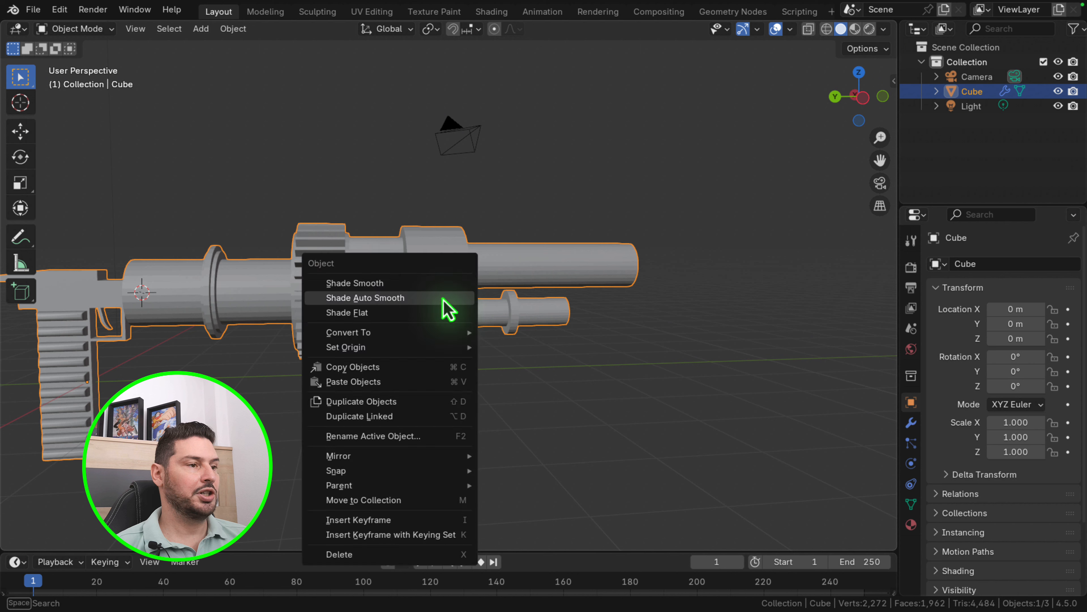
pyautogui.click(447, 309)
pyautogui.scroll(-4, 291, 319)
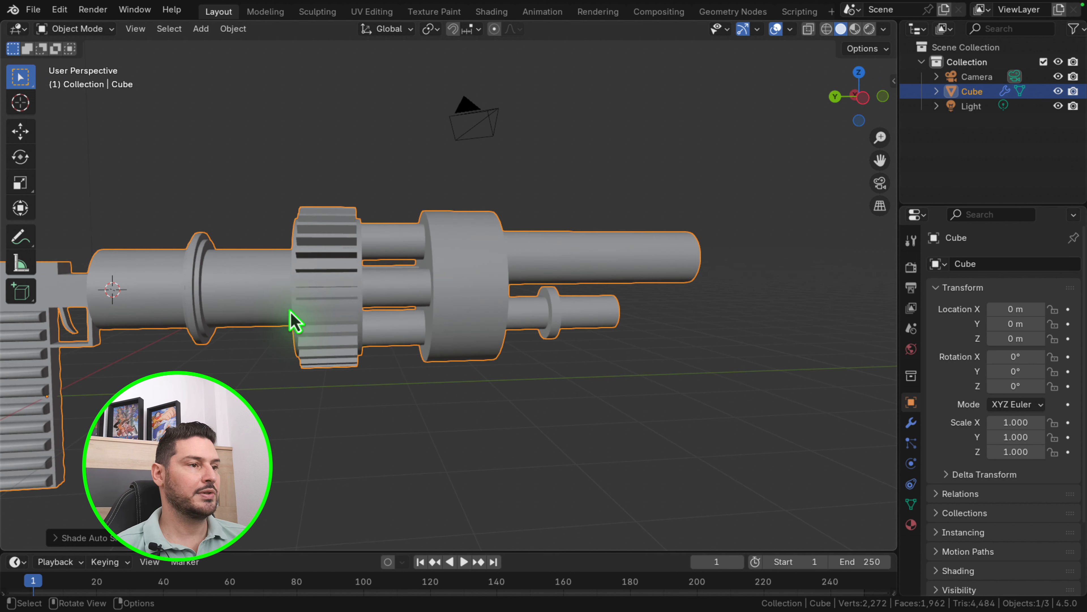
pyautogui.moveTo(481, 300); pyautogui.dragTo(442, 308, button='middle')
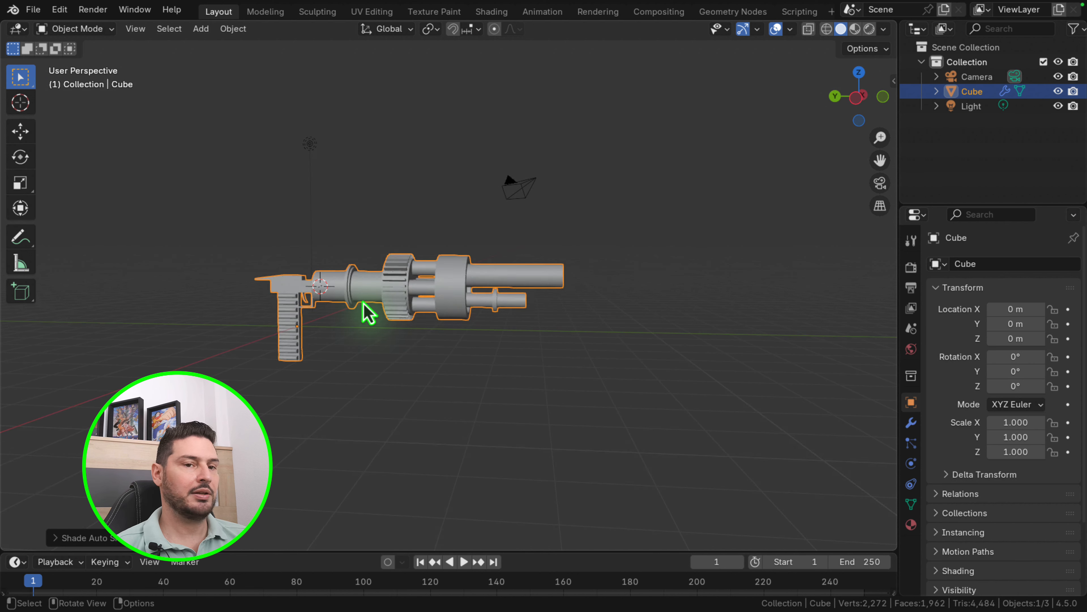
pyautogui.scroll(2, 366, 311)
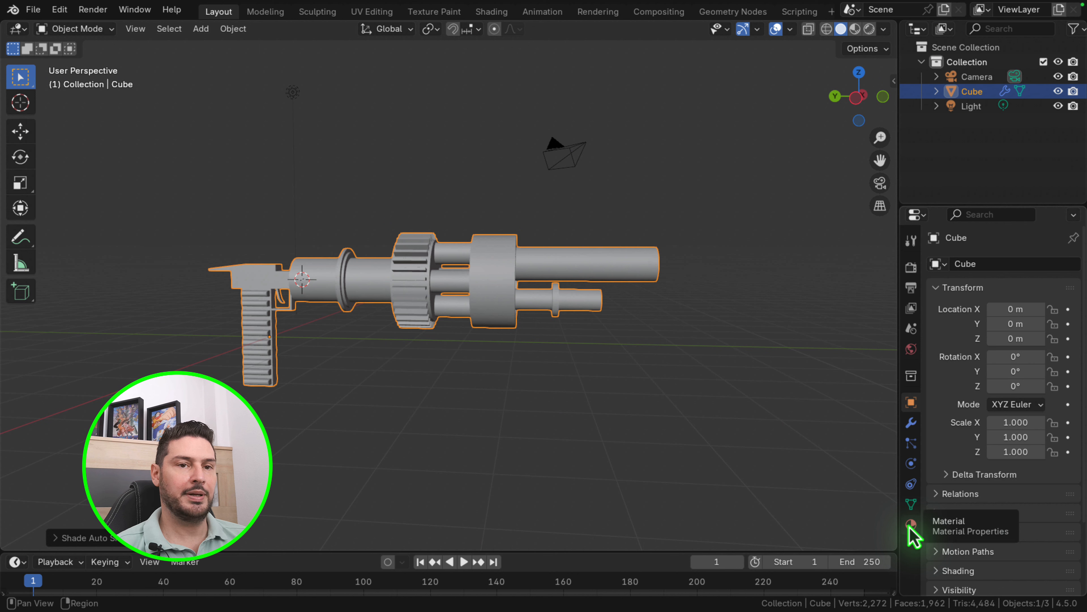
# Show the gun in Material Preview shading and set its material's Metallic value to 1.000
pyautogui.click(911, 525)
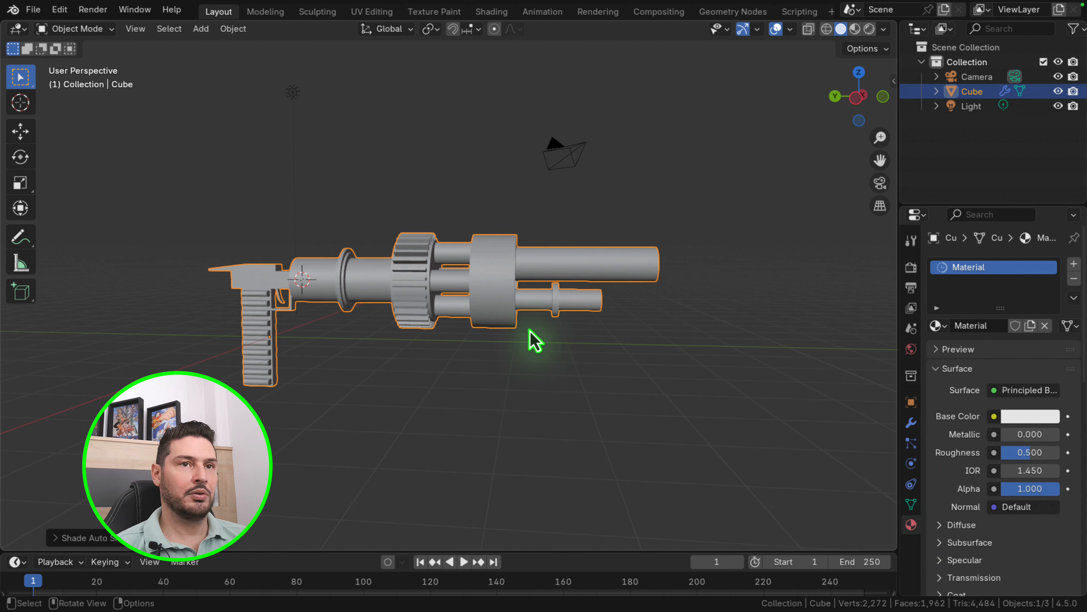
pyautogui.click(869, 29)
pyautogui.click(855, 29)
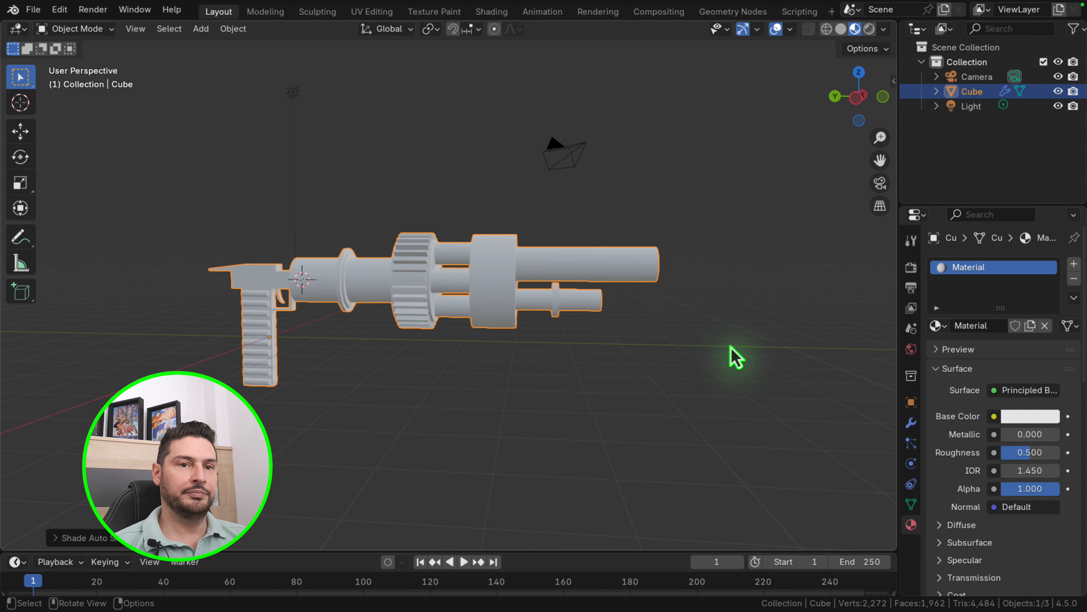
pyautogui.moveTo(1018, 437); pyautogui.dragTo(1064, 445)
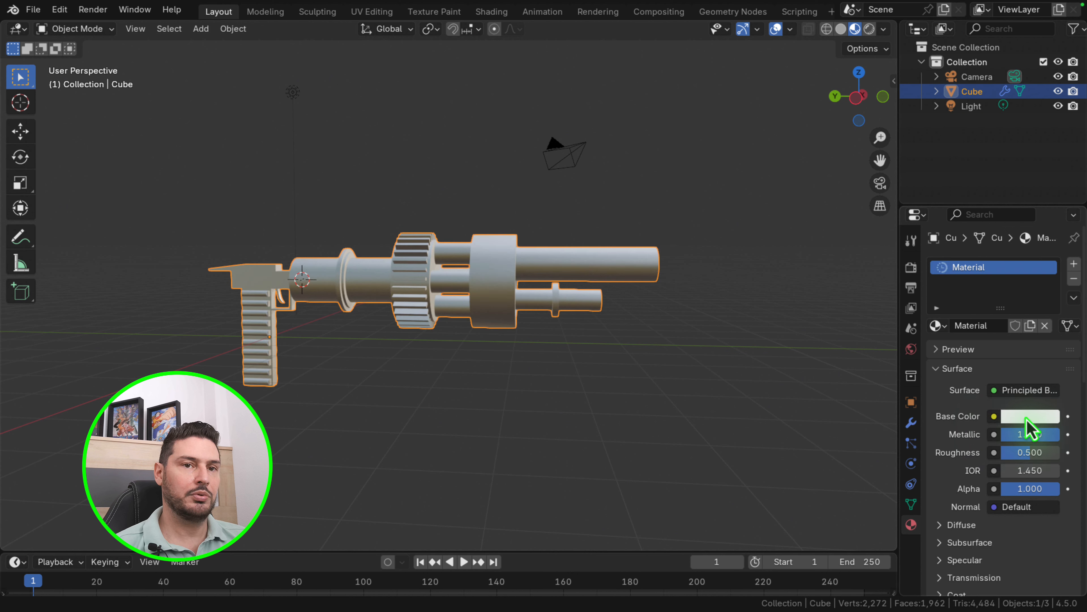
# Change the gun material's base color to a saturated orange
pyautogui.click(1027, 417)
pyautogui.moveTo(984, 243)
pyautogui.mouseDown()
pyautogui.moveTo(976, 261)
pyautogui.moveTo(989, 249)
pyautogui.mouseUp()
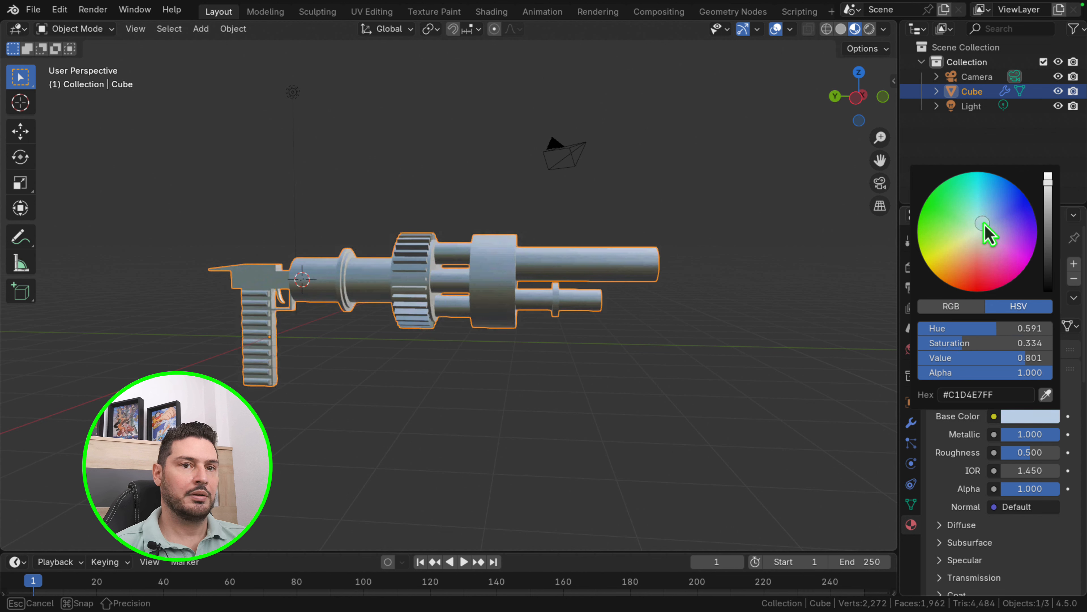
pyautogui.moveTo(974, 244); pyautogui.dragTo(951, 286)
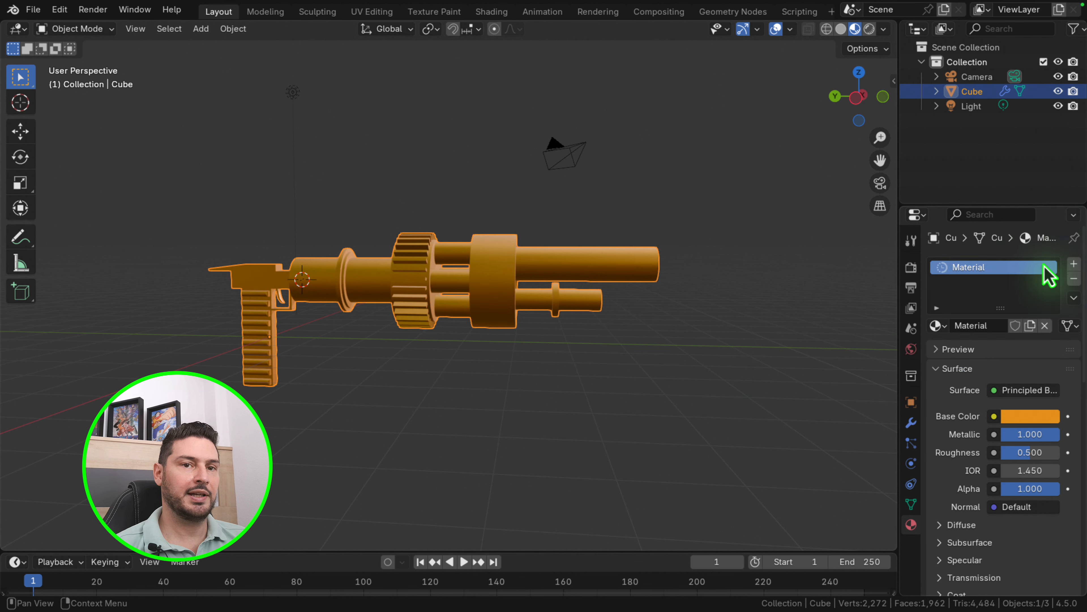
# Add a second material slot to the gun with a new material and set its Metallic value to 1.000
pyautogui.click(1074, 264)
pyautogui.click(1007, 355)
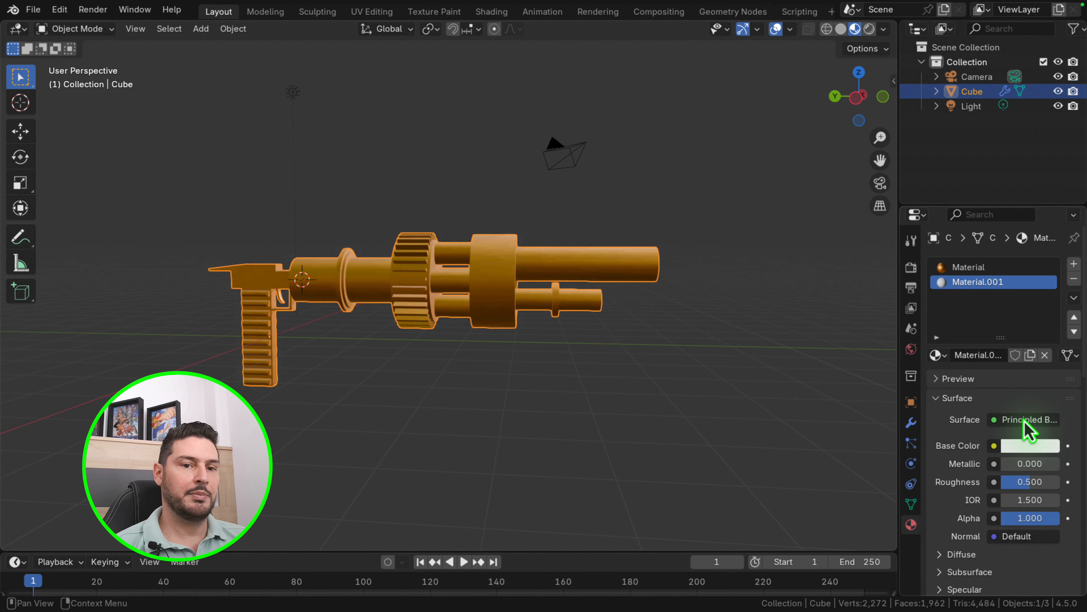
pyautogui.click(1017, 448)
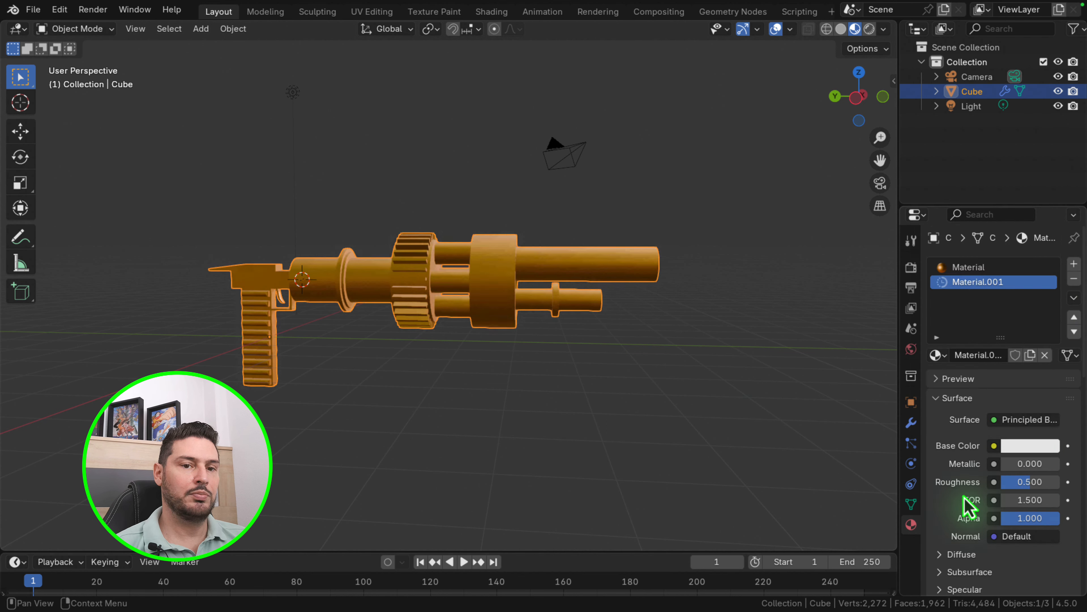
pyautogui.moveTo(1016, 468); pyautogui.dragTo(1086, 467)
# In Edit Mode, select the linked geometry of all the barrels and the main tube behind the toothed drum, and assign Material.001 to them
pyautogui.press('Tab')
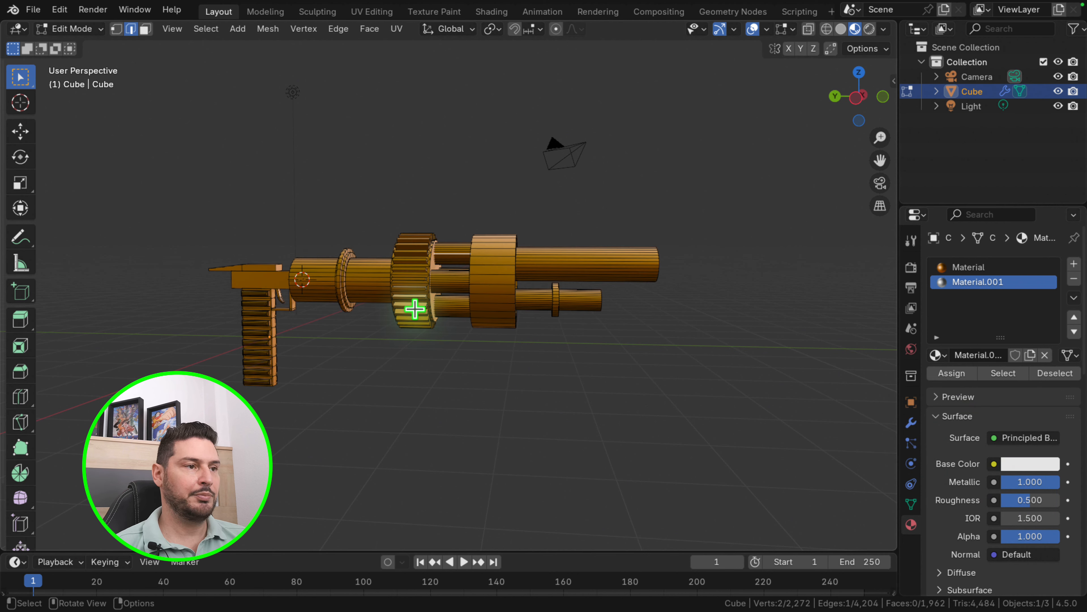
pyautogui.moveTo(417, 311)
pyautogui.mouseDown(button='middle')
pyautogui.moveTo(449, 326)
pyautogui.moveTo(426, 293)
pyautogui.mouseUp(button='middle')
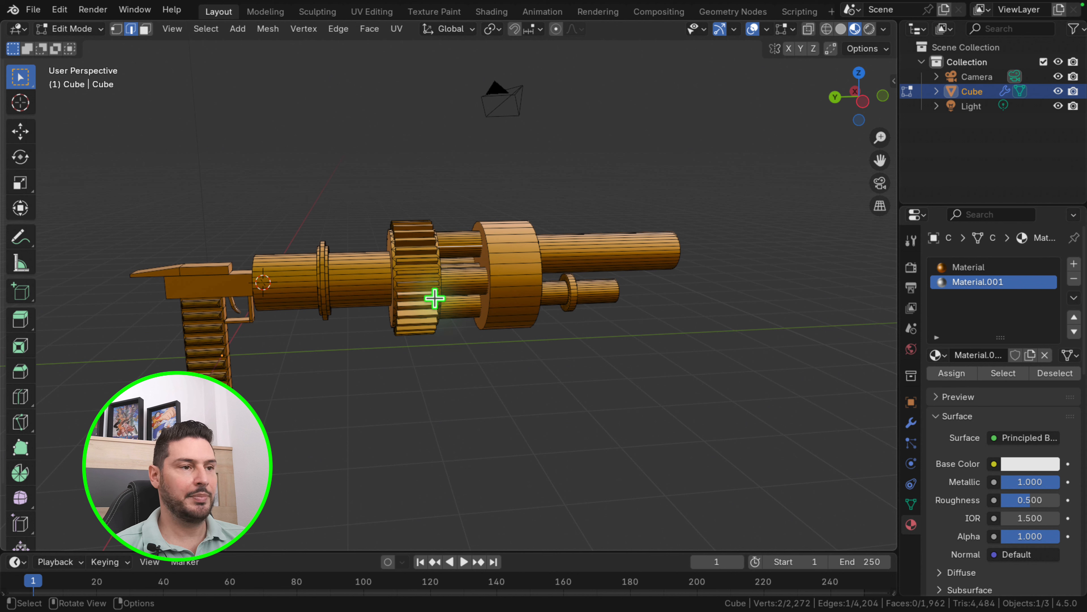
pyautogui.moveTo(468, 277); pyautogui.dragTo(412, 262, button='middle')
pyautogui.hotkey('ctrl', 'l')
pyautogui.moveTo(168, 270); pyautogui.dragTo(188, 274, button='middle')
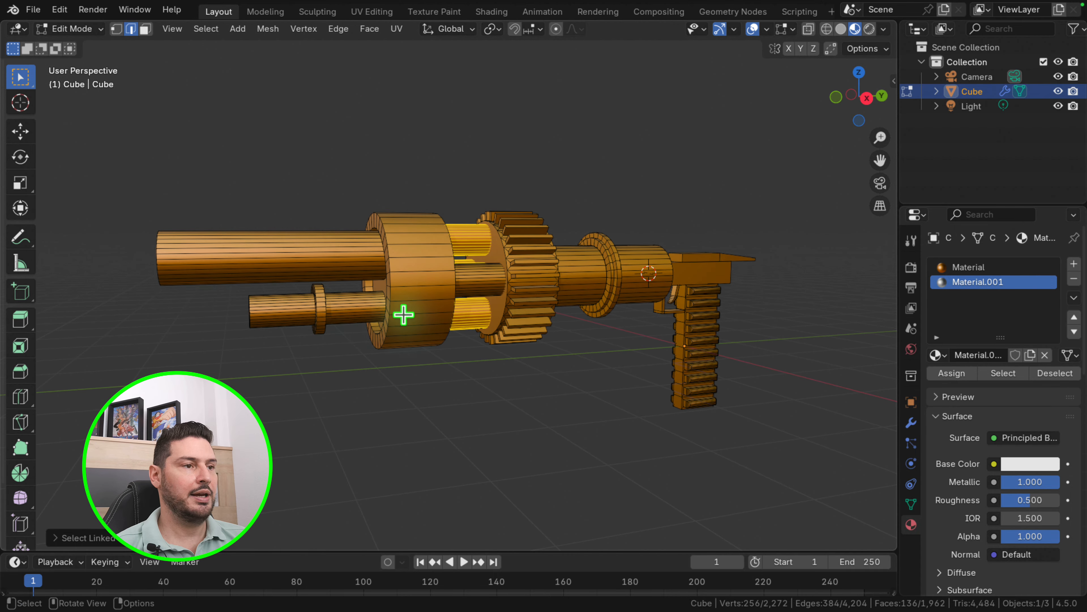
pyautogui.press('l')
pyautogui.press('l')
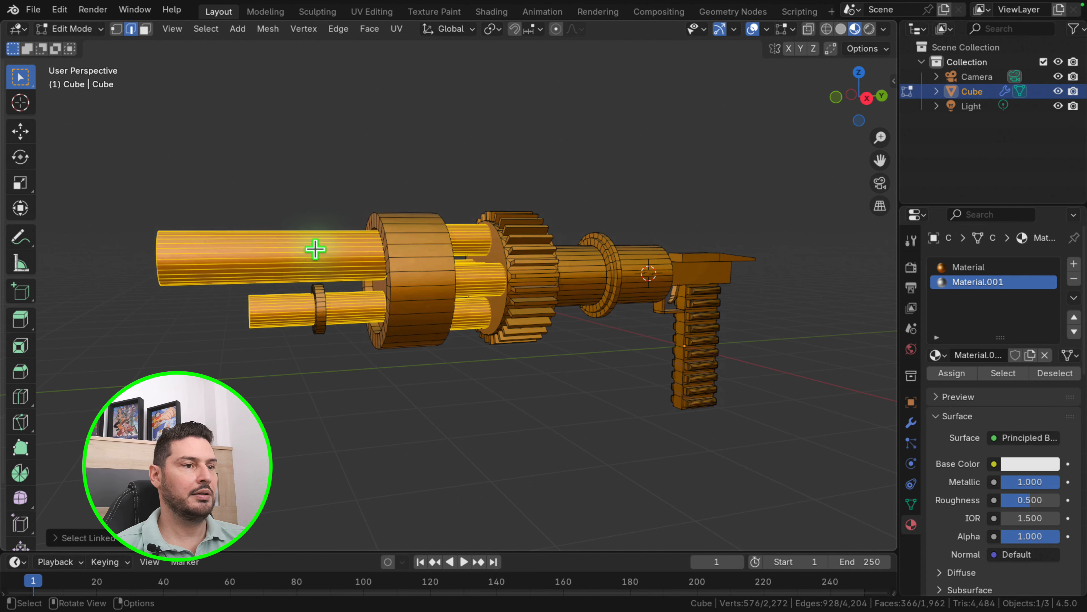
pyautogui.scroll(-2, 318, 277)
pyautogui.moveTo(558, 284); pyautogui.dragTo(246, 337, button='middle')
pyautogui.press('l')
pyautogui.scroll(3, 247, 337)
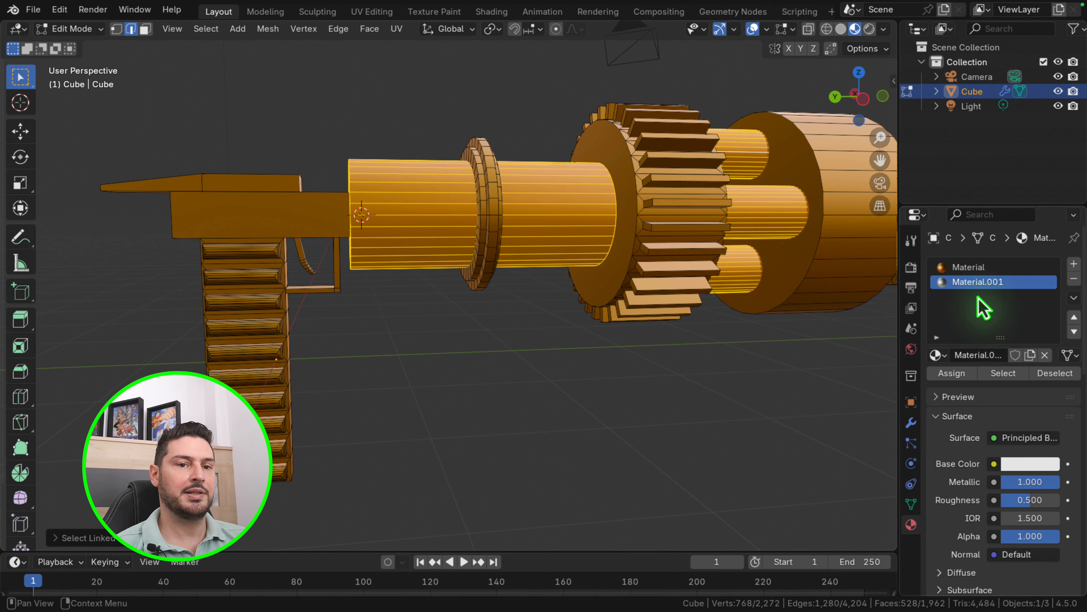
pyautogui.click(956, 375)
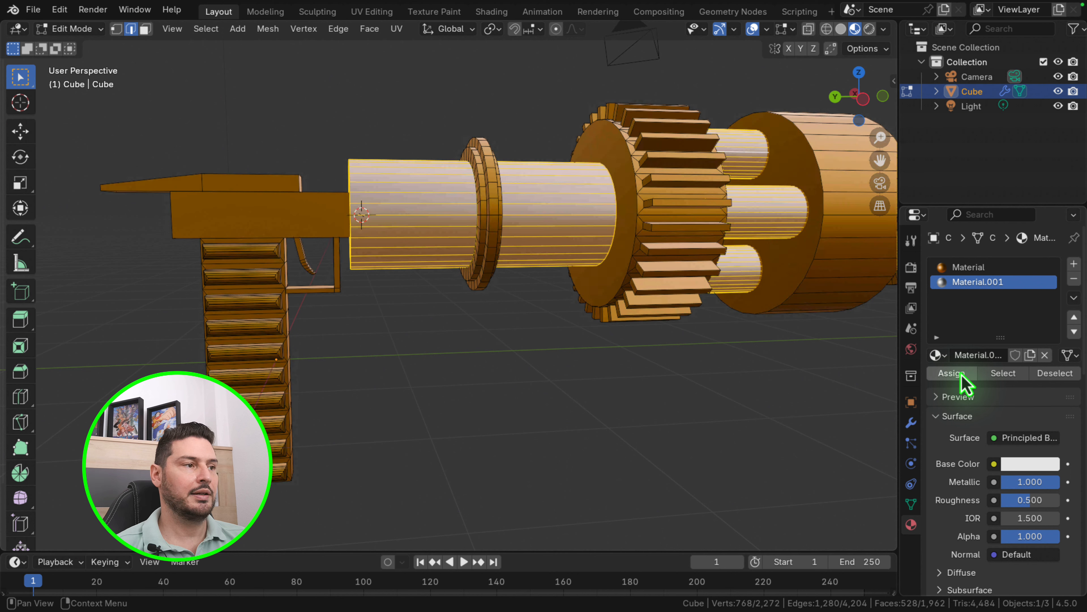
# Hide the viewport overlays and examine the two-material gun from behind the grip
pyautogui.scroll(-3, 551, 335)
pyautogui.scroll(-2, 378, 275)
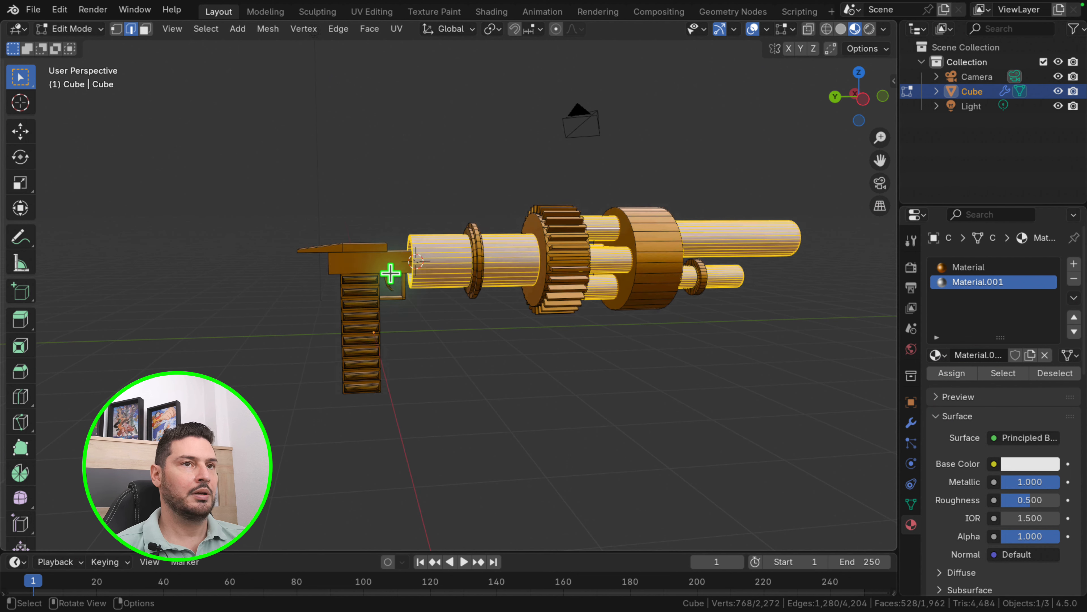
pyautogui.click(754, 29)
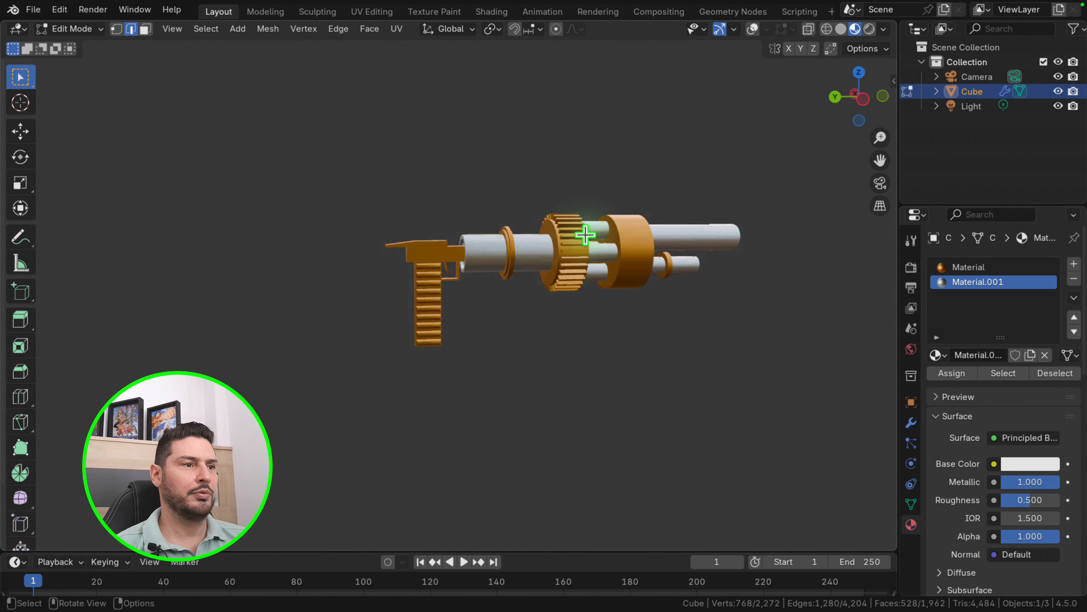
pyautogui.moveTo(583, 231); pyautogui.dragTo(531, 314, button='middle')
pyautogui.scroll(-1, 531, 314)
pyautogui.scroll(2, 702, 277)
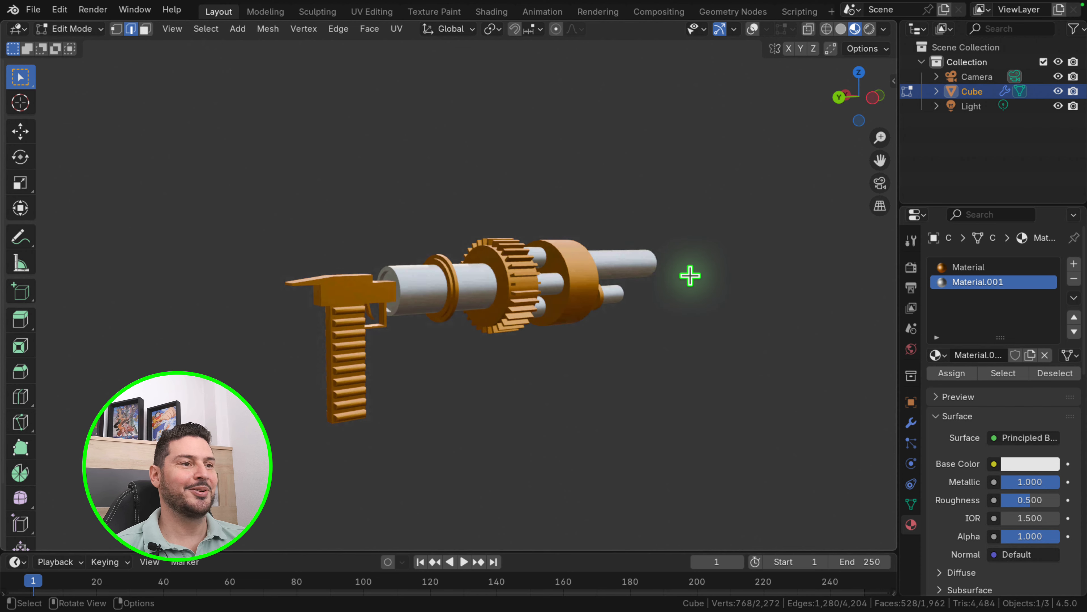
pyautogui.scroll(1, 630, 283)
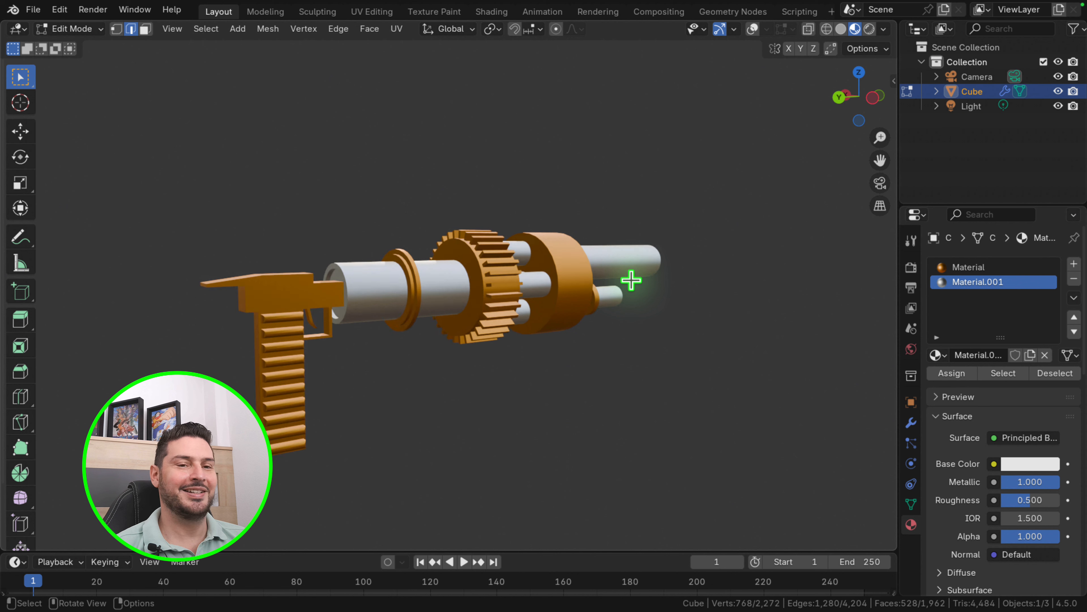
# Change the base color of Material.001 on the barrels to orange-red and that of the gun's first material to pink
pyautogui.click(1024, 466)
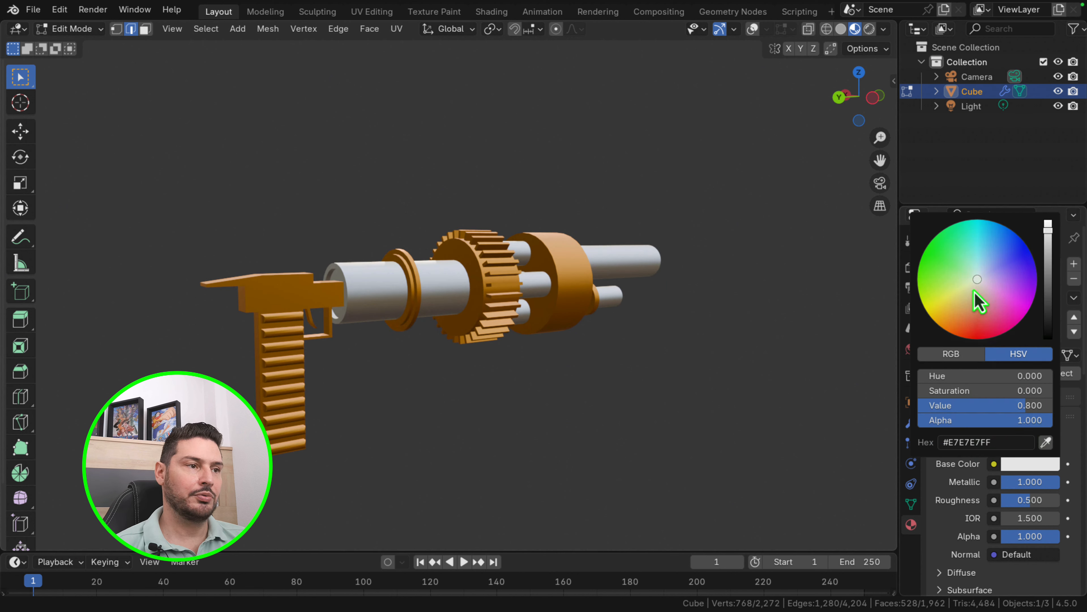
pyautogui.moveTo(976, 292); pyautogui.dragTo(957, 343)
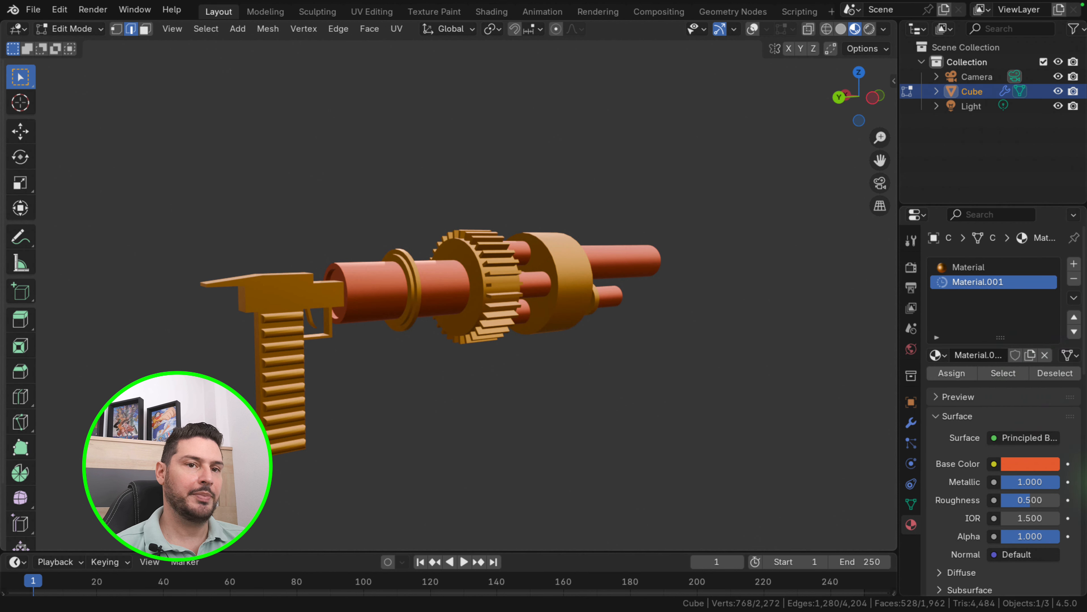
pyautogui.click(968, 268)
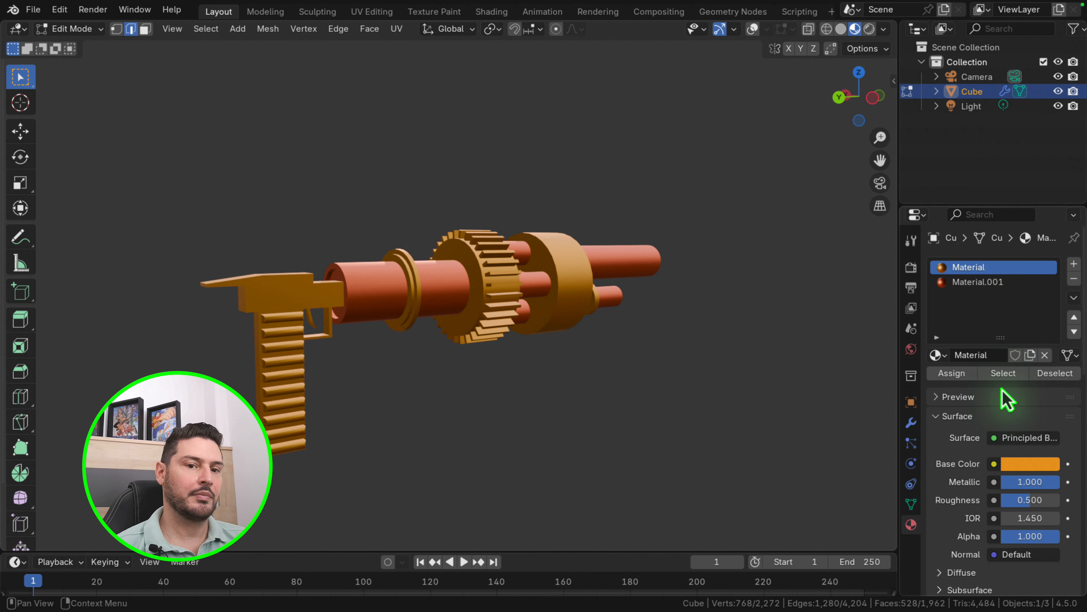
pyautogui.click(1031, 464)
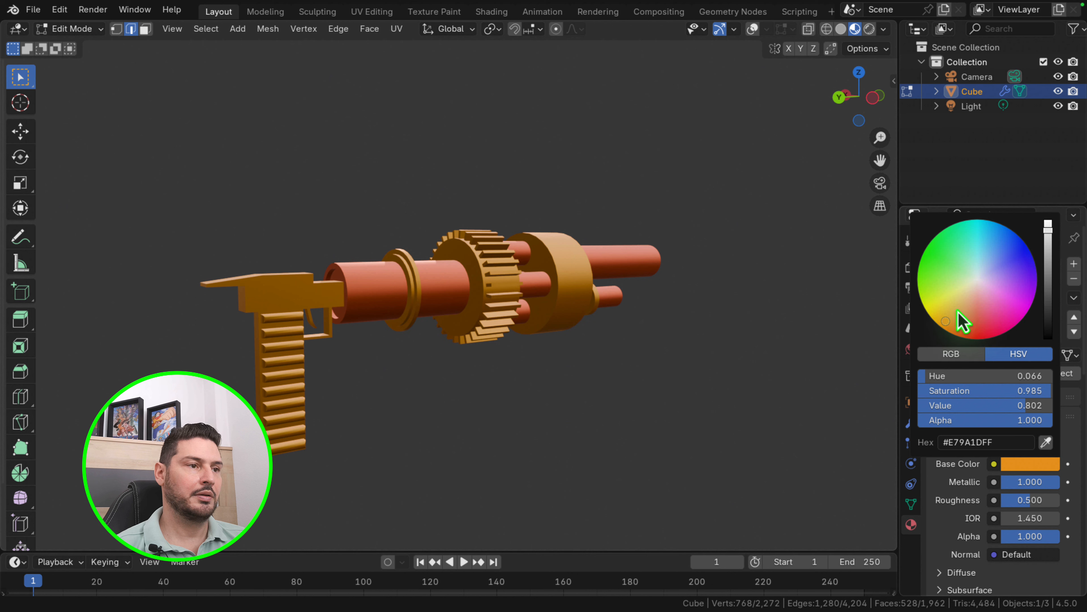
pyautogui.moveTo(961, 322); pyautogui.dragTo(1001, 305)
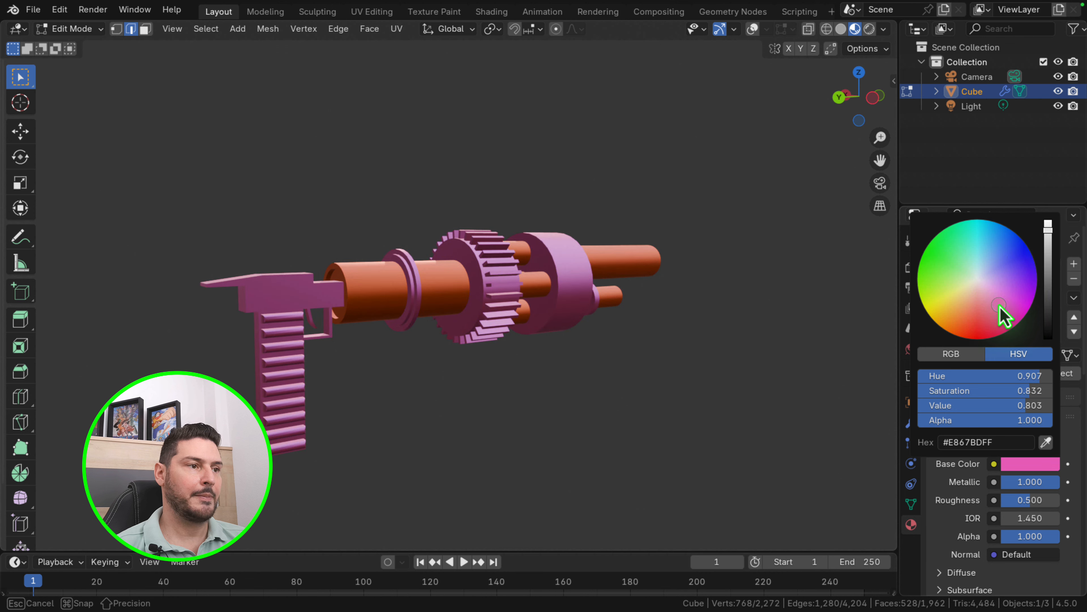
pyautogui.moveTo(771, 316); pyautogui.dragTo(653, 347, button='middle')
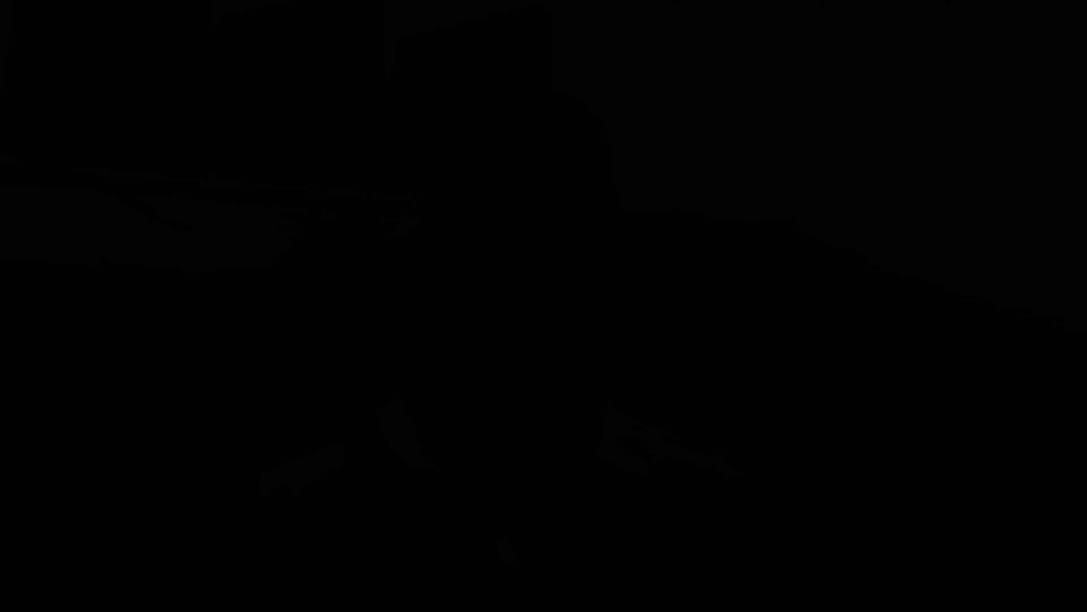